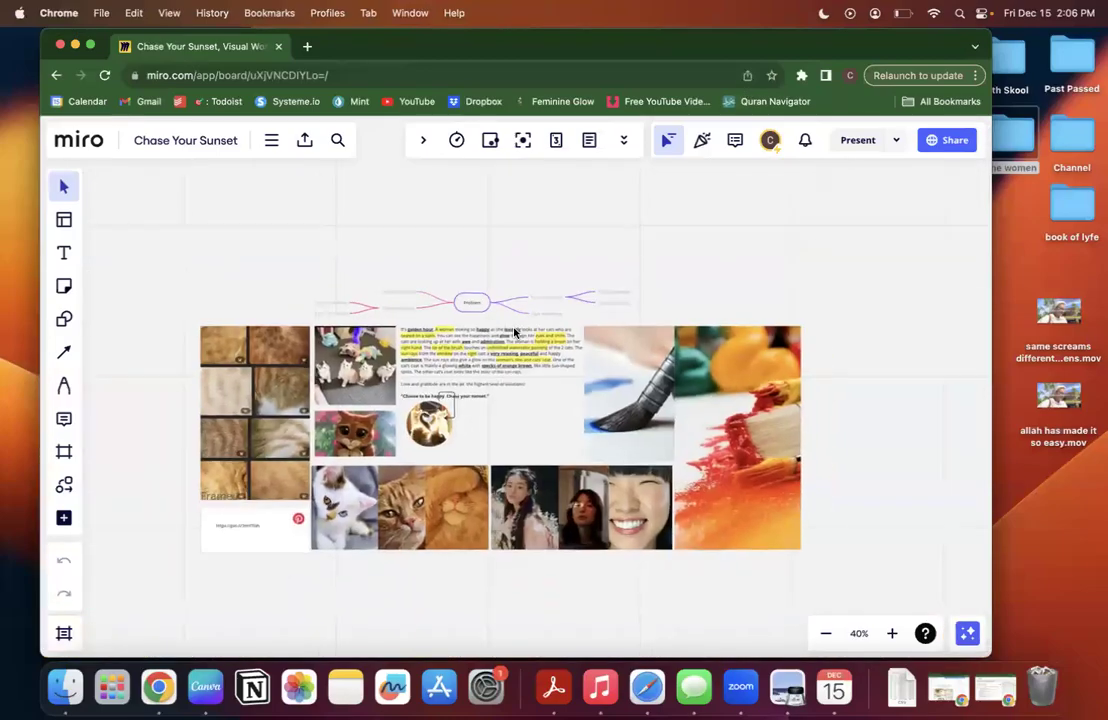
# Zoom the Chase Your Sunset board in on the Problem mind map above the cat images.
pyautogui.scroll(3, 515, 333)
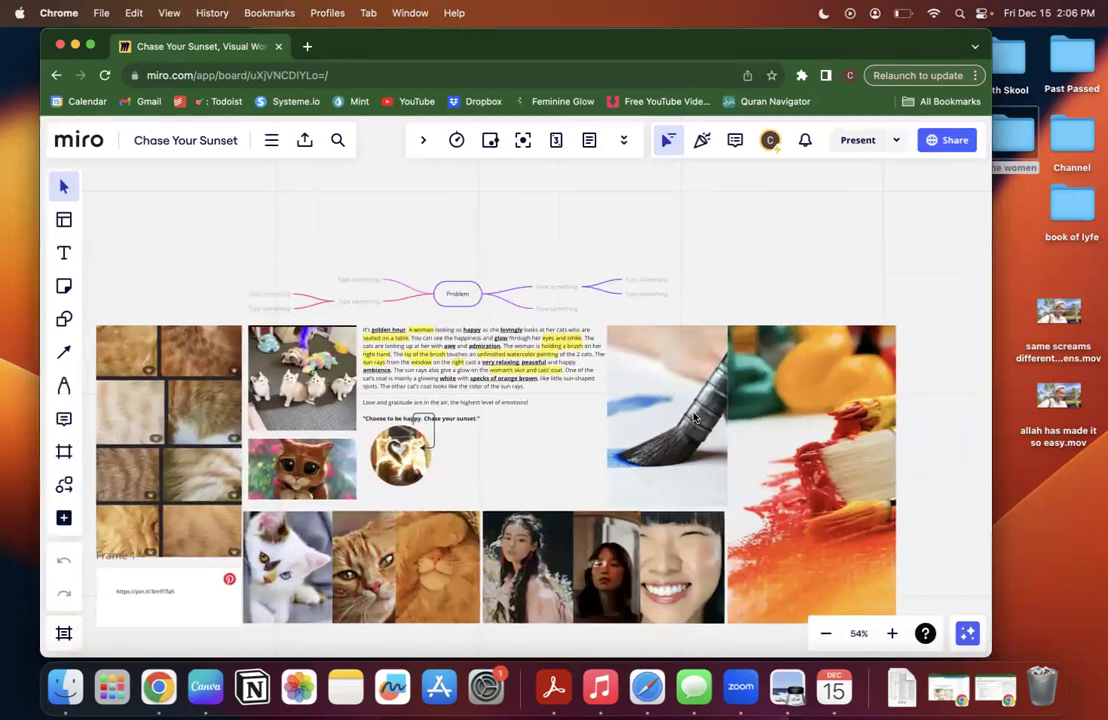
pyautogui.scroll(10, 640, 445)
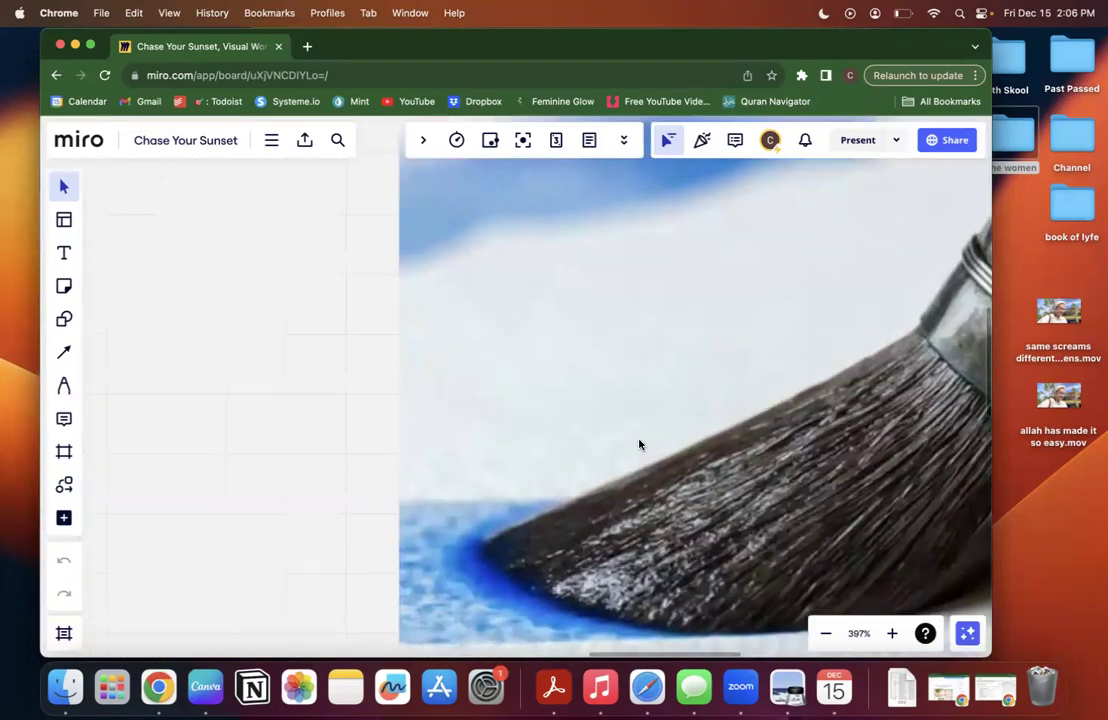
pyautogui.scroll(-8, 640, 445)
pyautogui.scroll(-5, 640, 445)
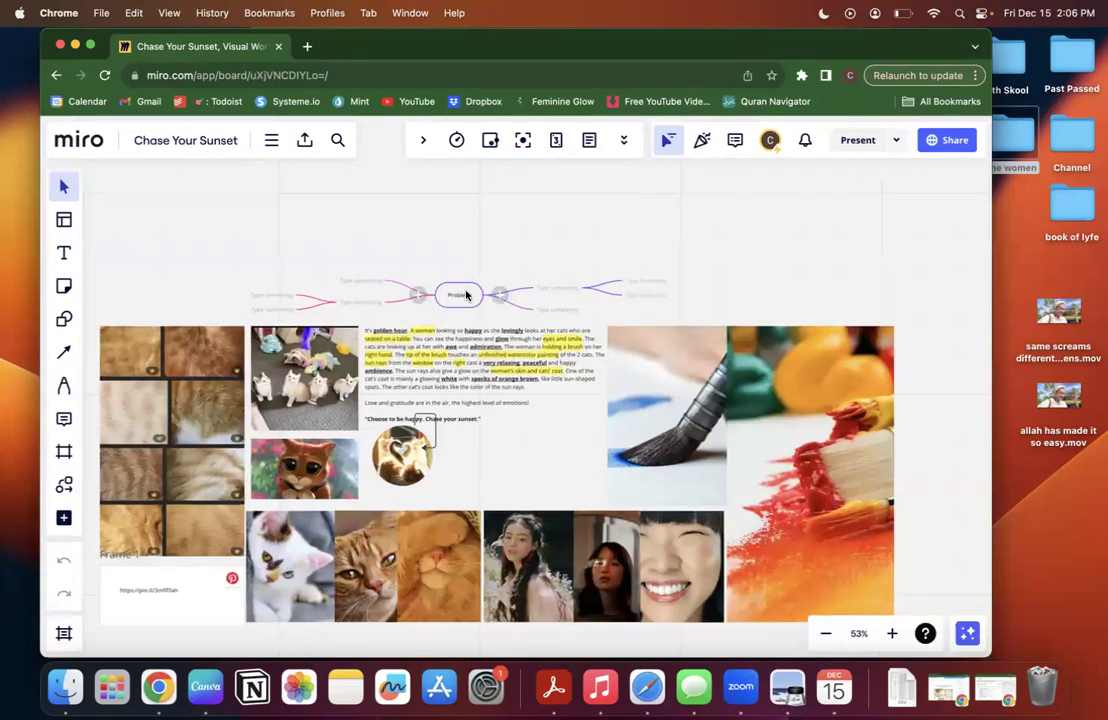
pyautogui.scroll(3, 458, 257)
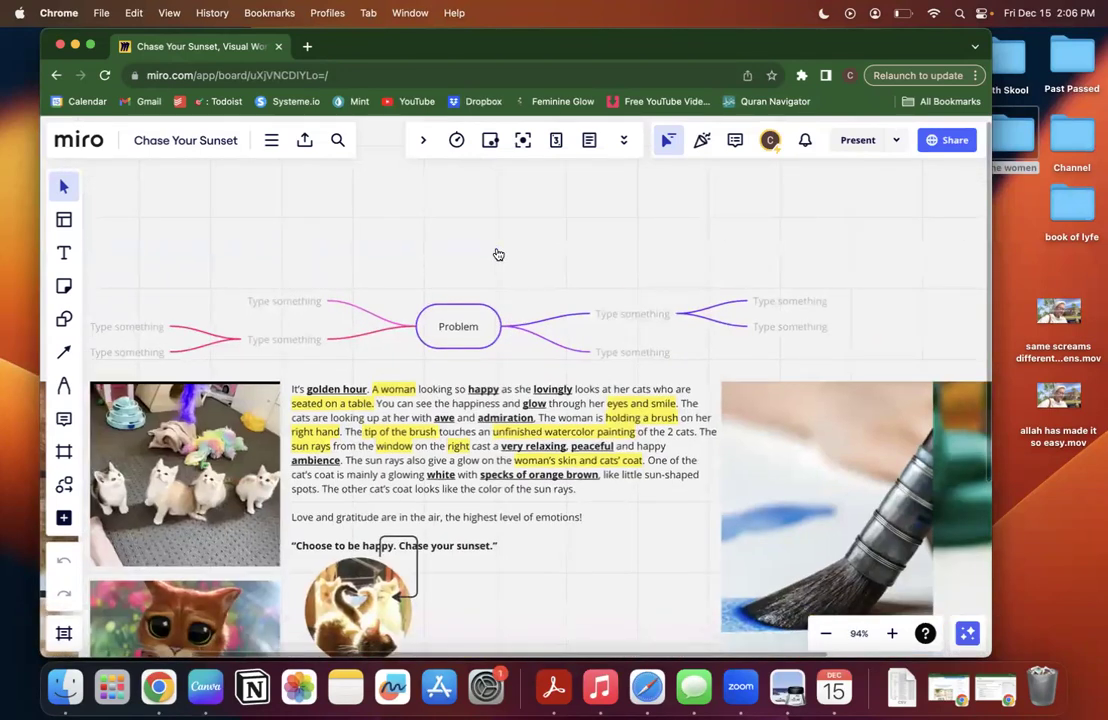
pyautogui.hscroll(-5, 450, 420)
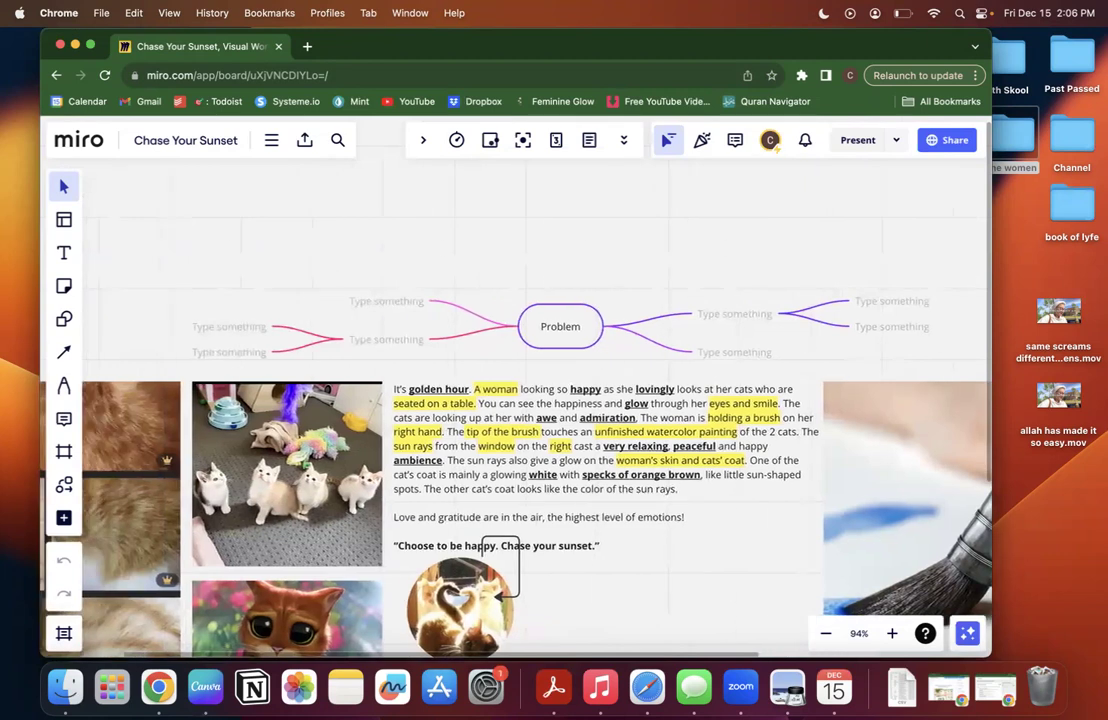
pyautogui.scroll(-2, 590, 251)
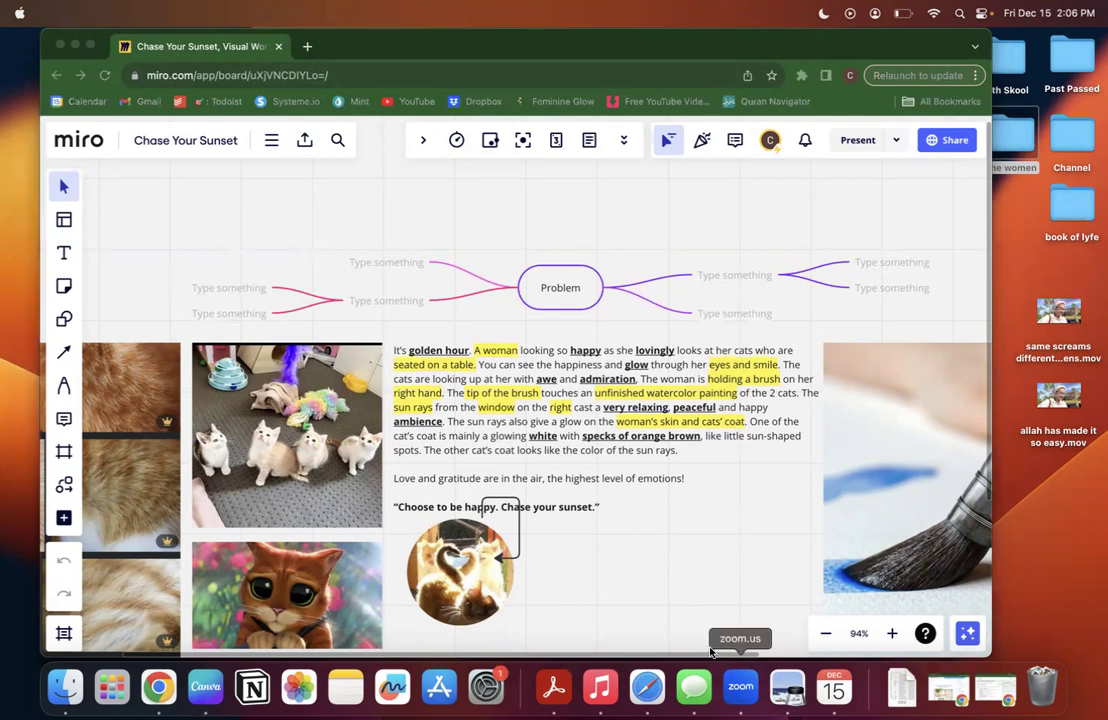
pyautogui.click(741, 686)
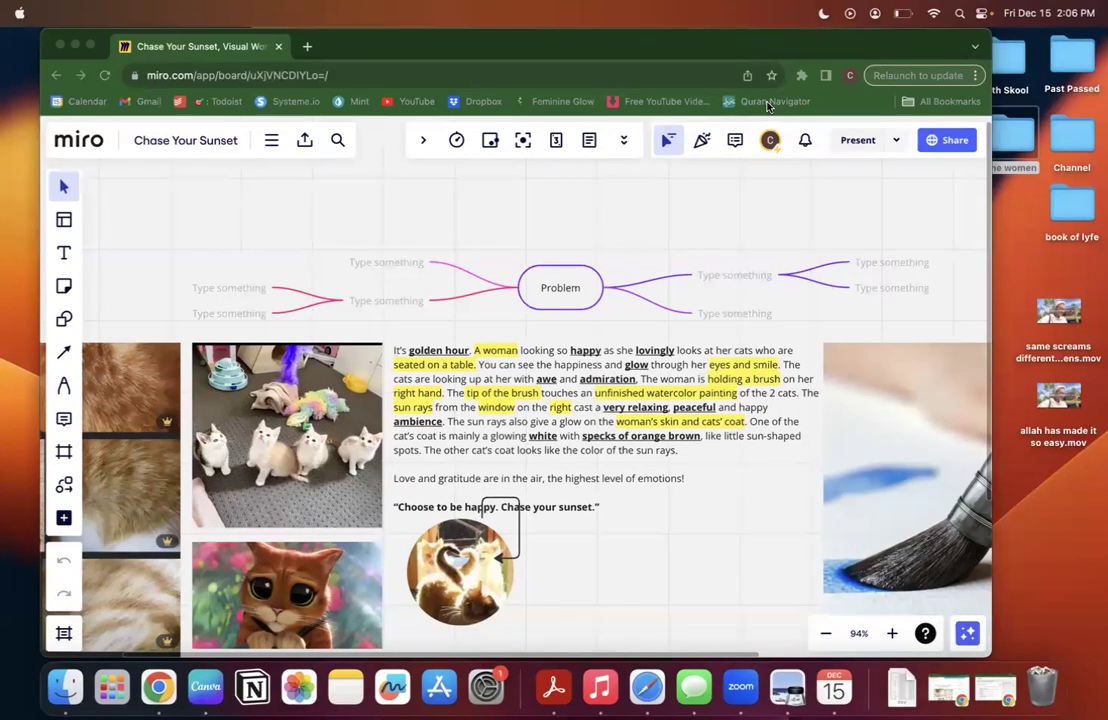
pyautogui.click(302, 170)
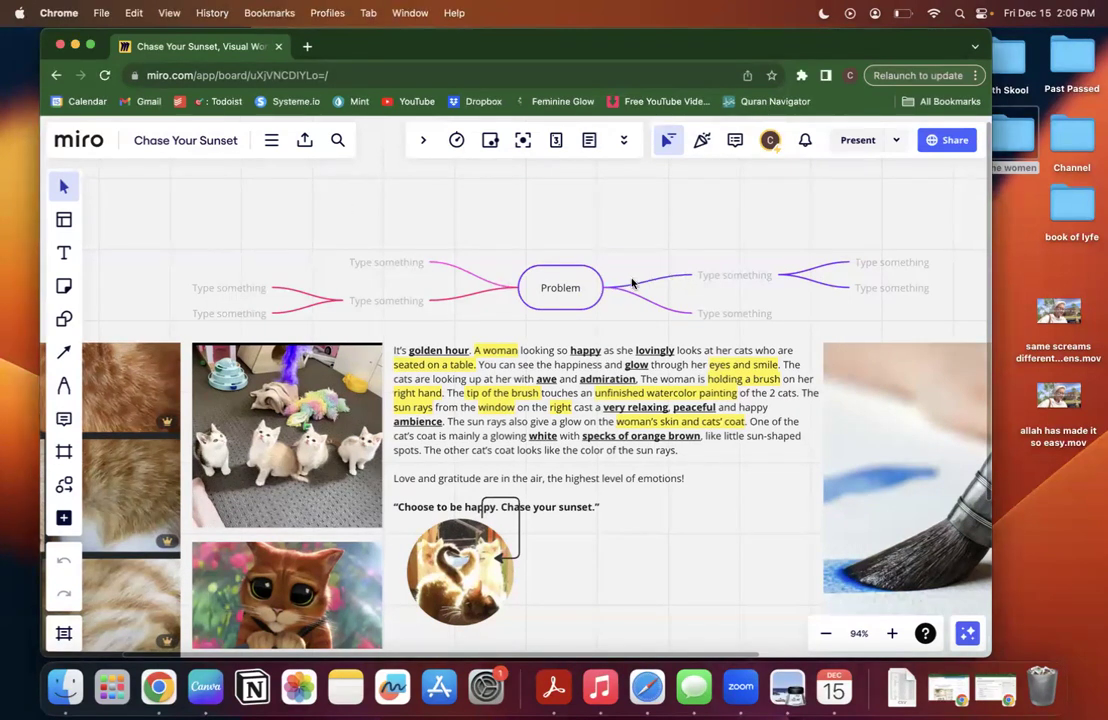
pyautogui.click(553, 275)
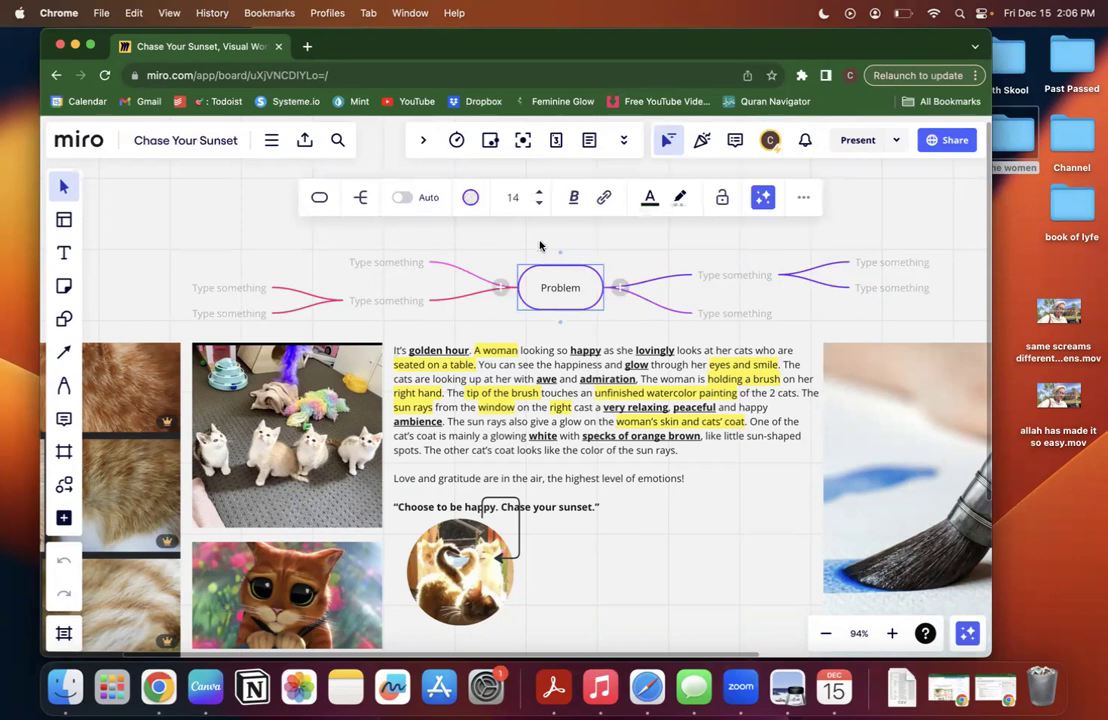
pyautogui.click(545, 289)
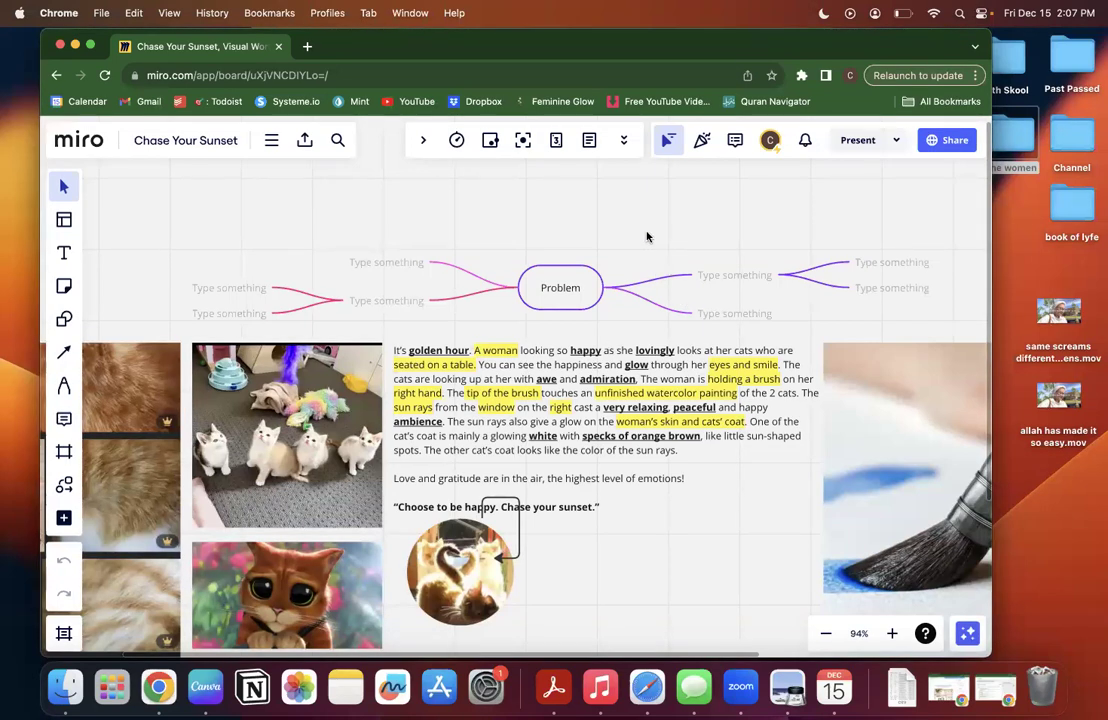
pyautogui.scroll(3, 646, 236)
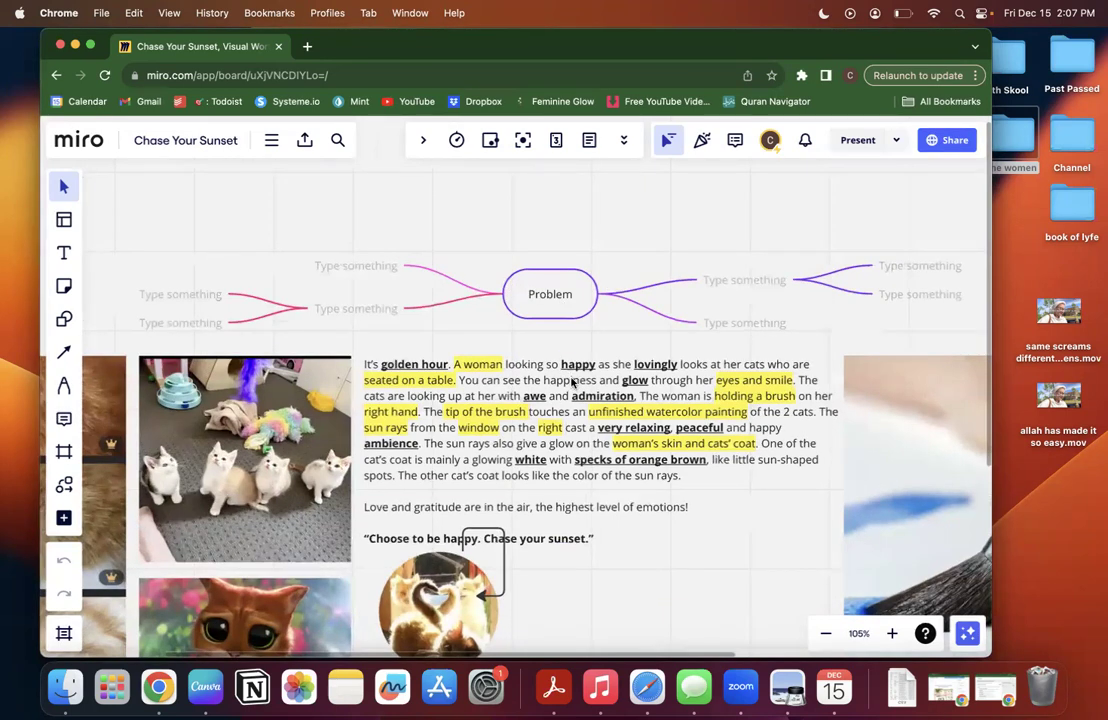
# Replace the central node's 'Problem' text with 'product'.
pyautogui.doubleClick(549, 294)
pyautogui.press('BackSpace')
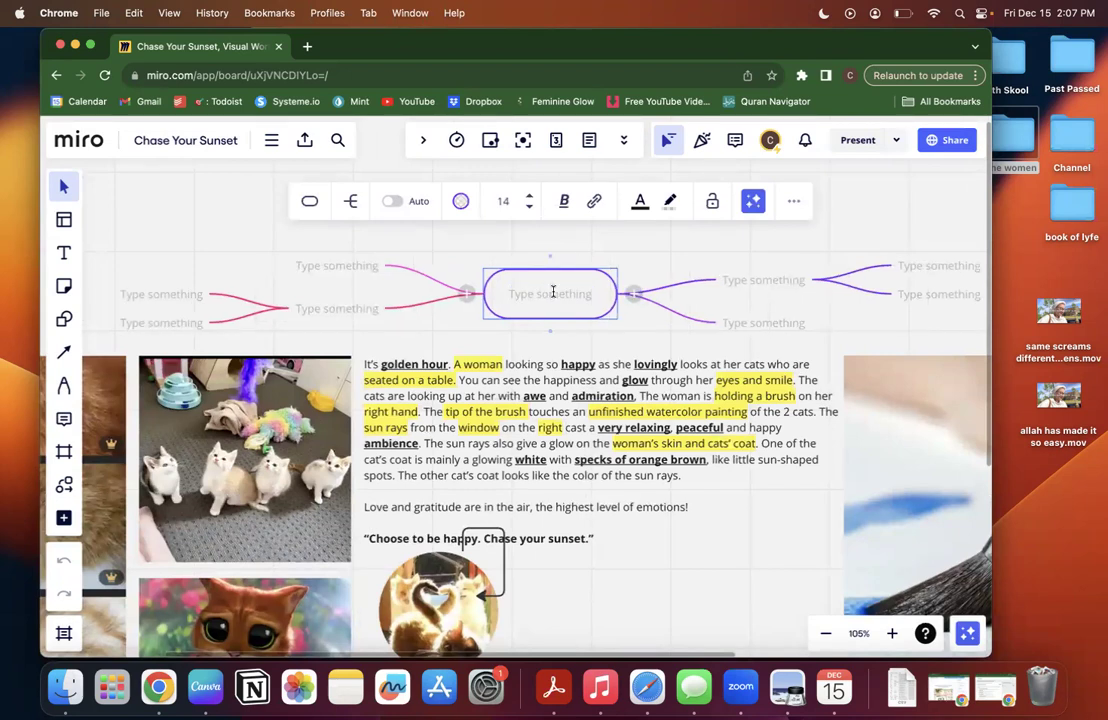
pyautogui.hscroll(1, 553, 292)
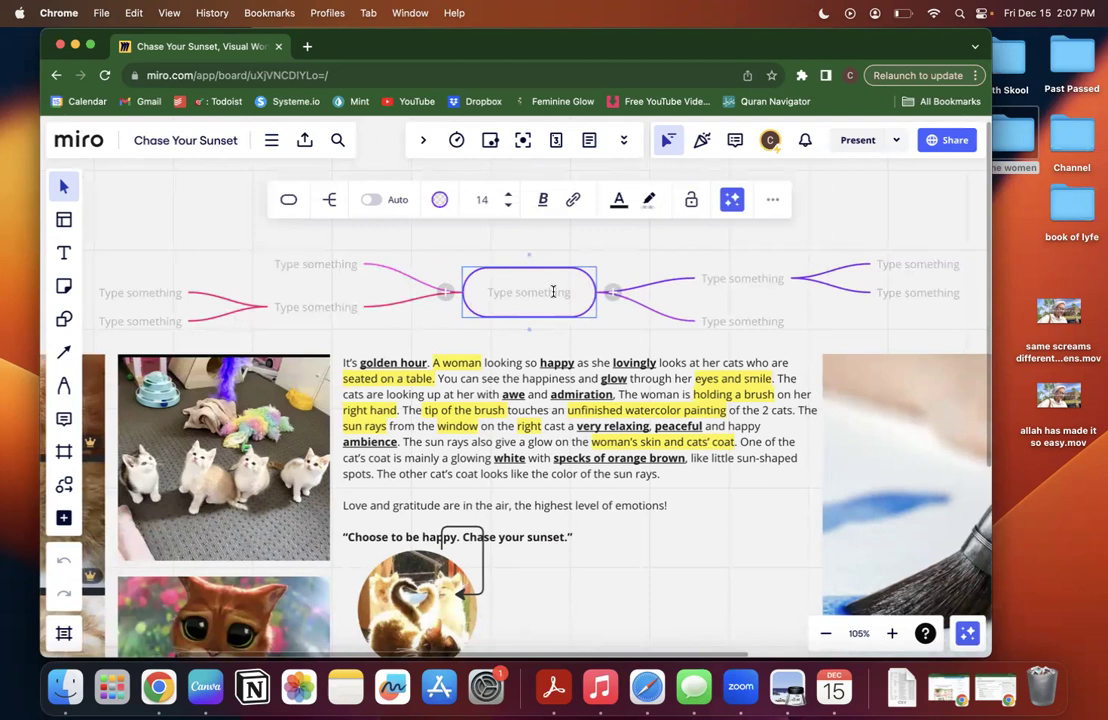
pyautogui.write('proc')
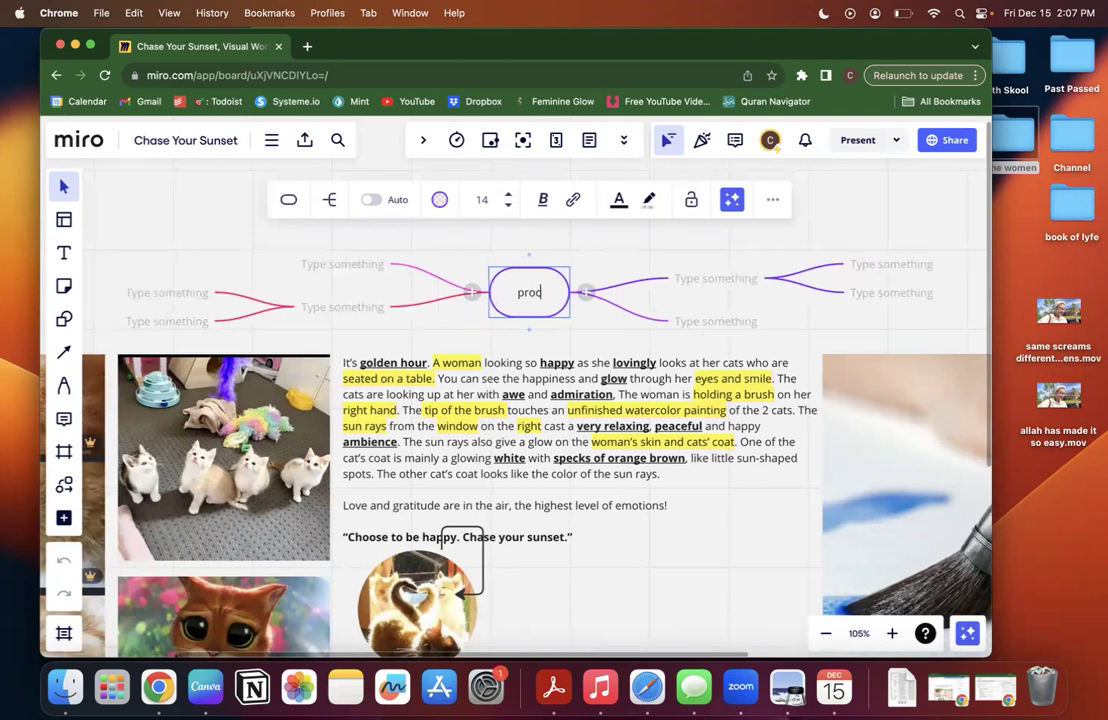
pyautogui.write('u')
pyautogui.press('BackSpace')
pyautogui.press('BackSpace')
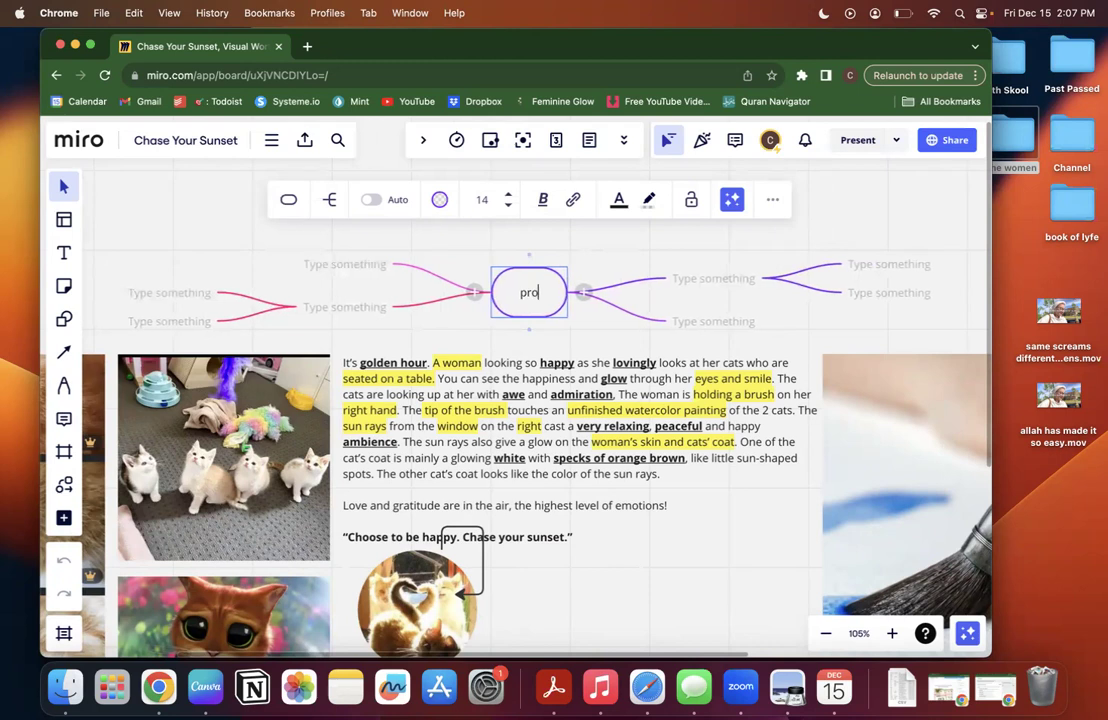
pyautogui.write('duct problem')
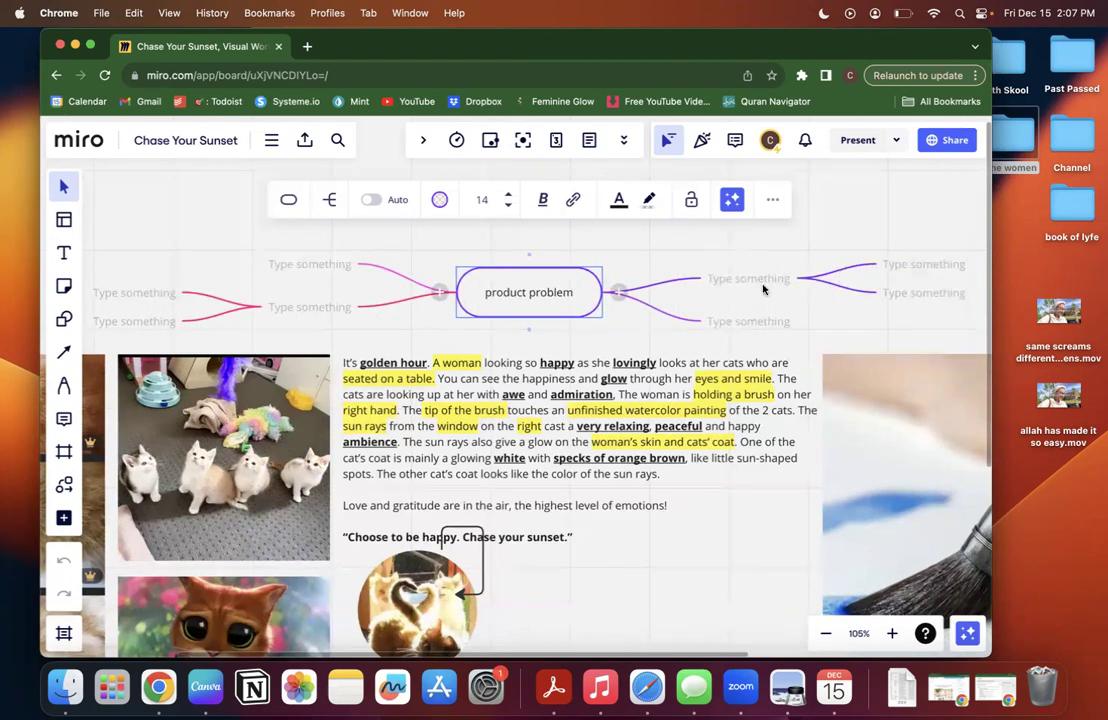
pyautogui.click(748, 281)
pyautogui.doubleClick(541, 294)
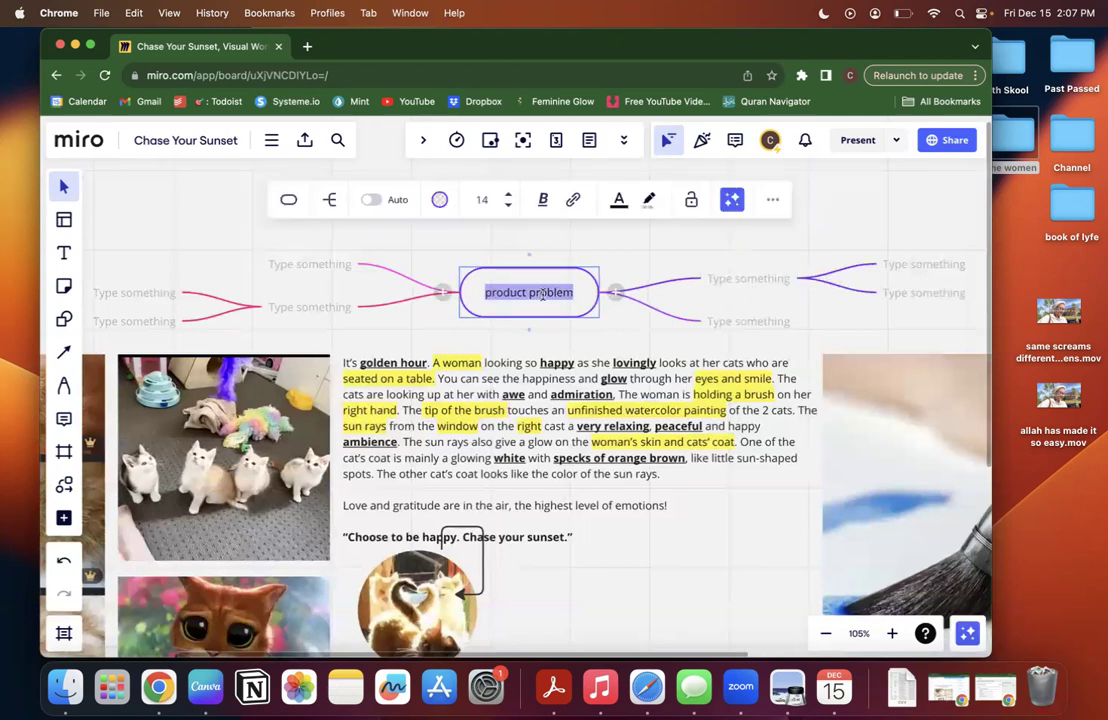
pyautogui.press('BackSpace')
pyautogui.write('p')
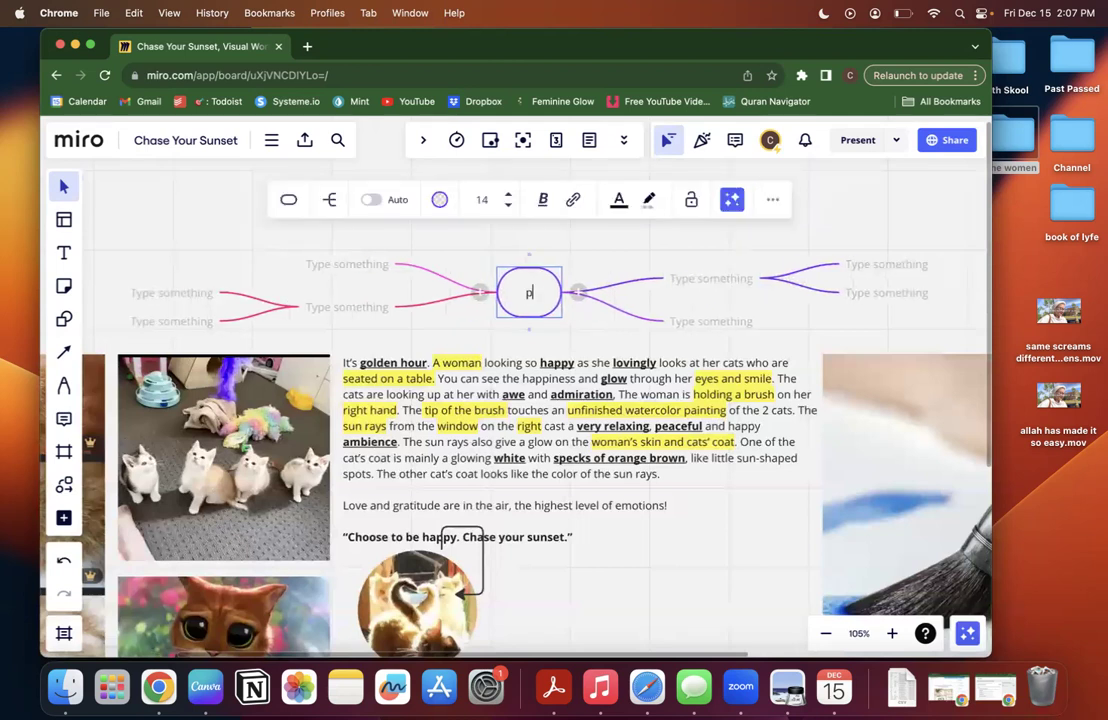
pyautogui.write('roduct')
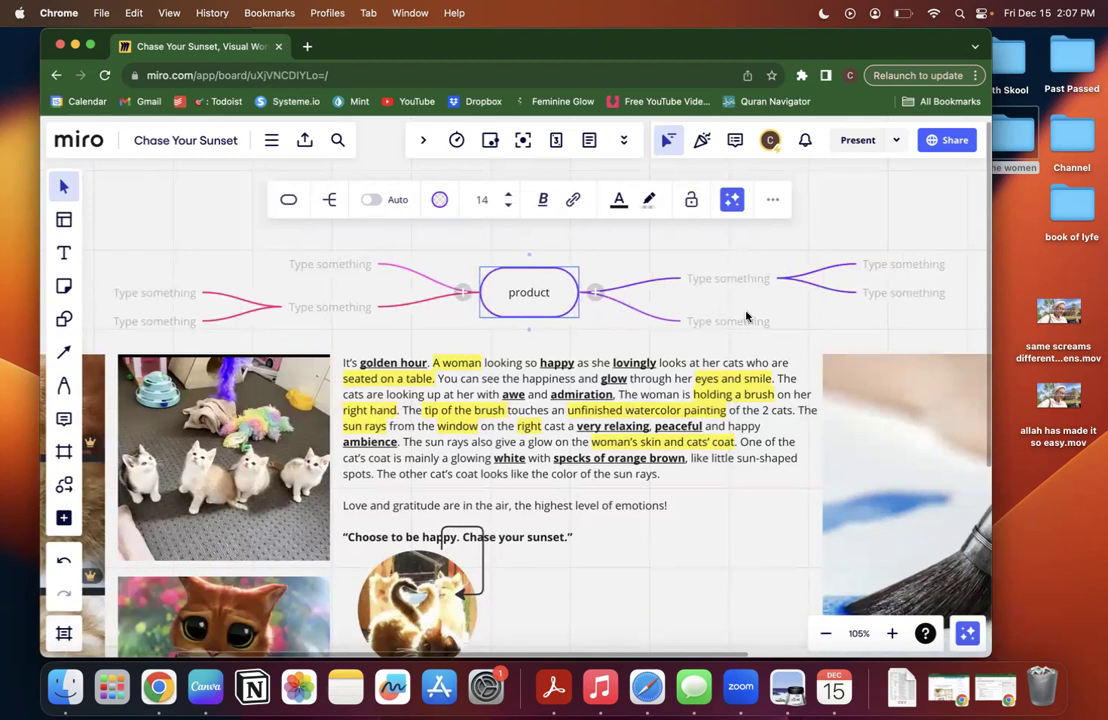
pyautogui.click(707, 278)
# Select each left and right branch node in turn, ending on the central 'product' node.
pyautogui.click(710, 305)
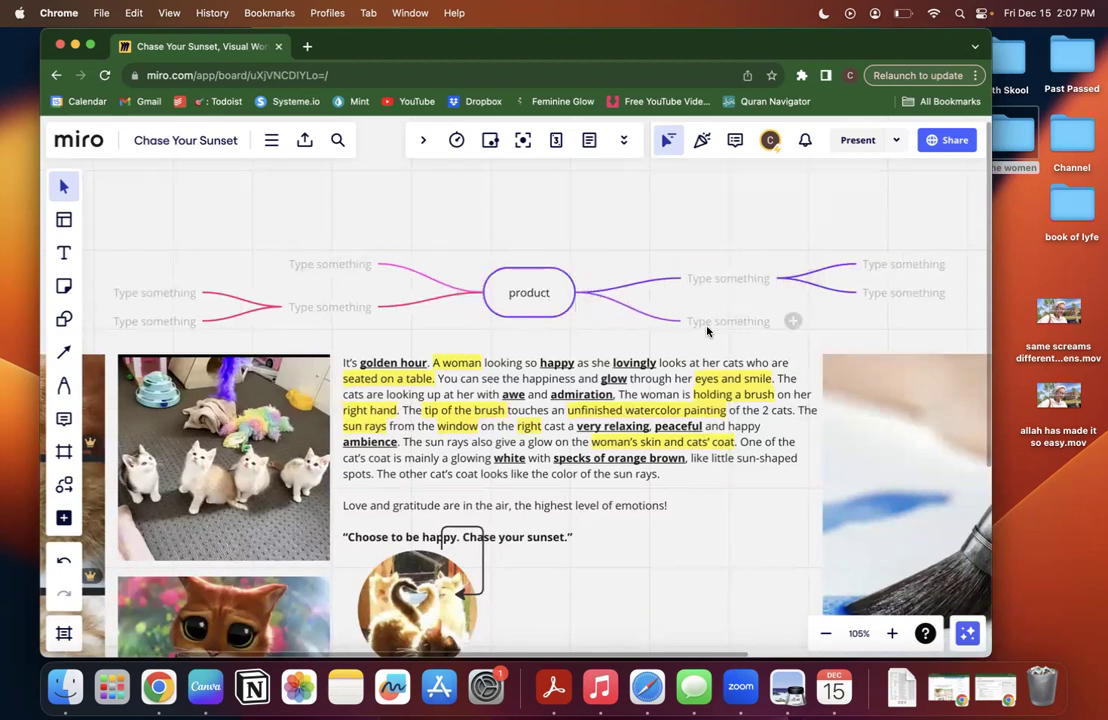
pyautogui.click(707, 280)
pyautogui.click(705, 322)
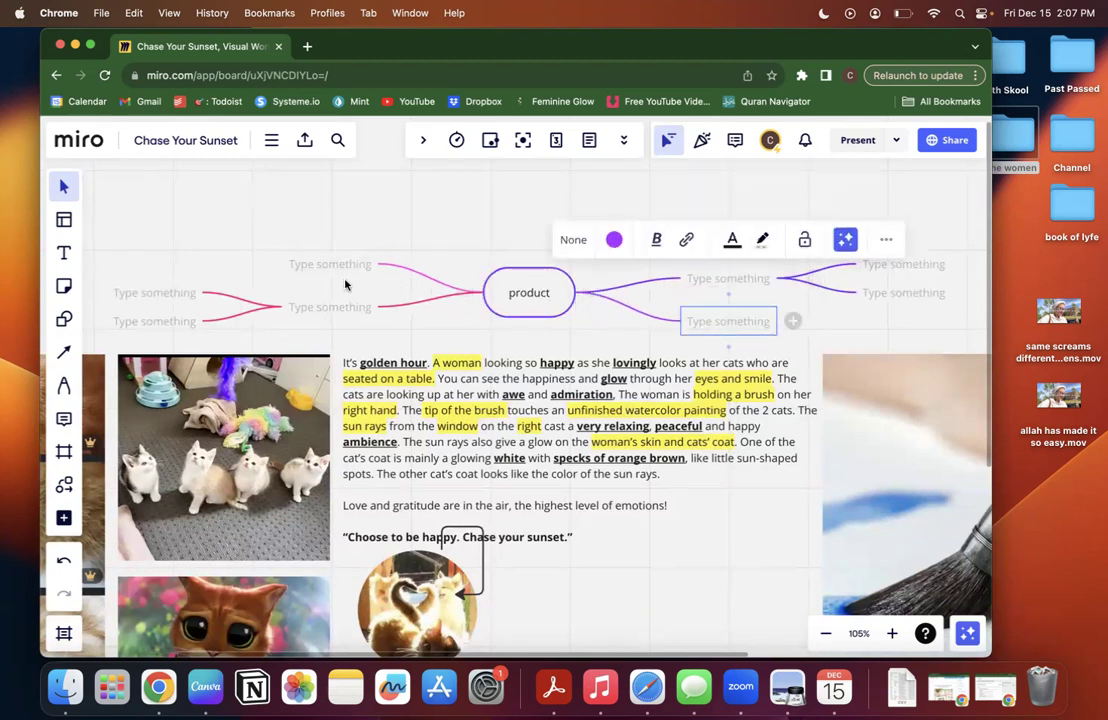
pyautogui.click(294, 266)
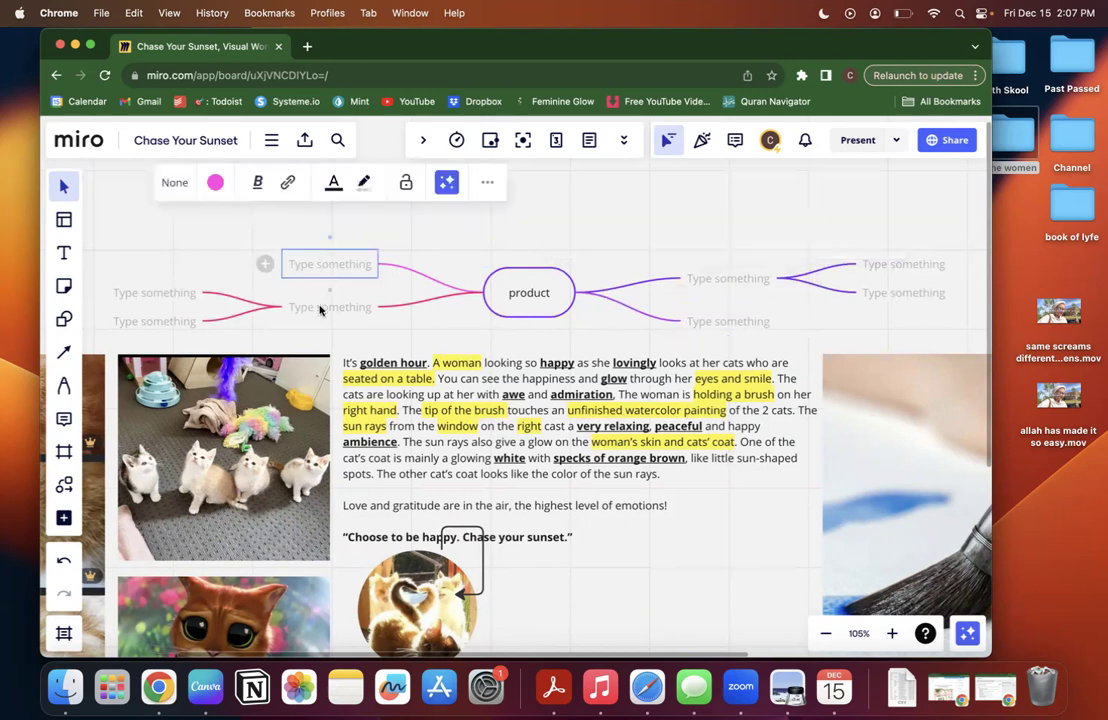
pyautogui.click(359, 312)
pyautogui.click(728, 321)
pyautogui.click(728, 279)
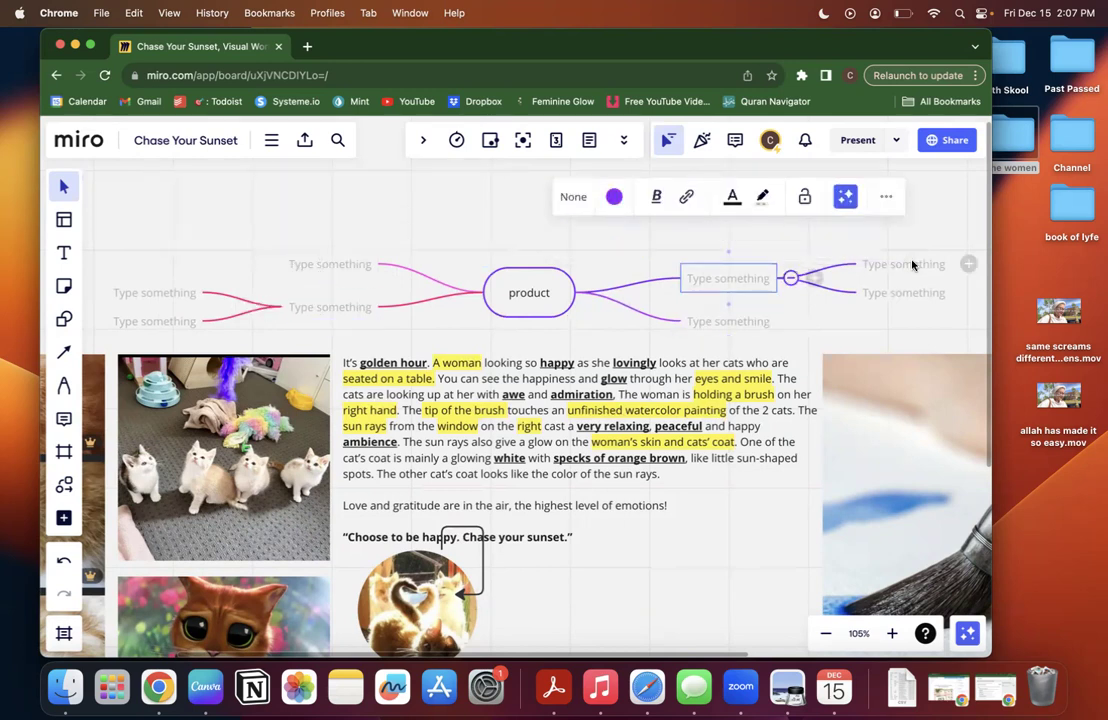
pyautogui.click(900, 265)
pyautogui.click(897, 294)
pyautogui.click(154, 321)
pyautogui.click(154, 292)
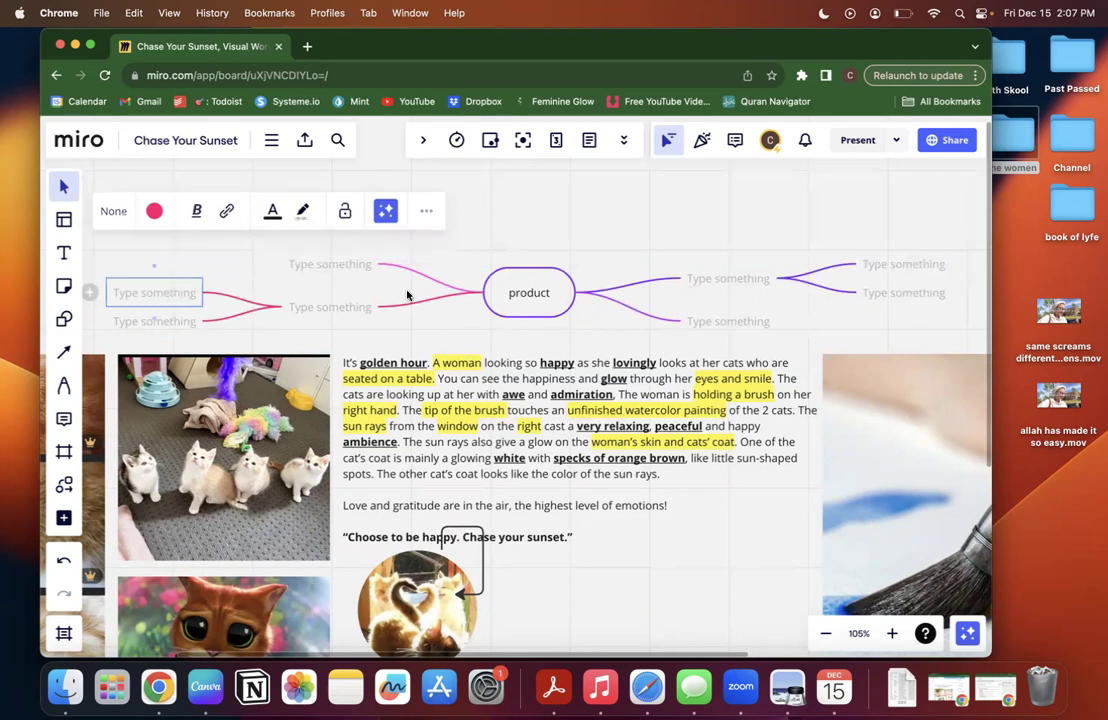
pyautogui.click(502, 307)
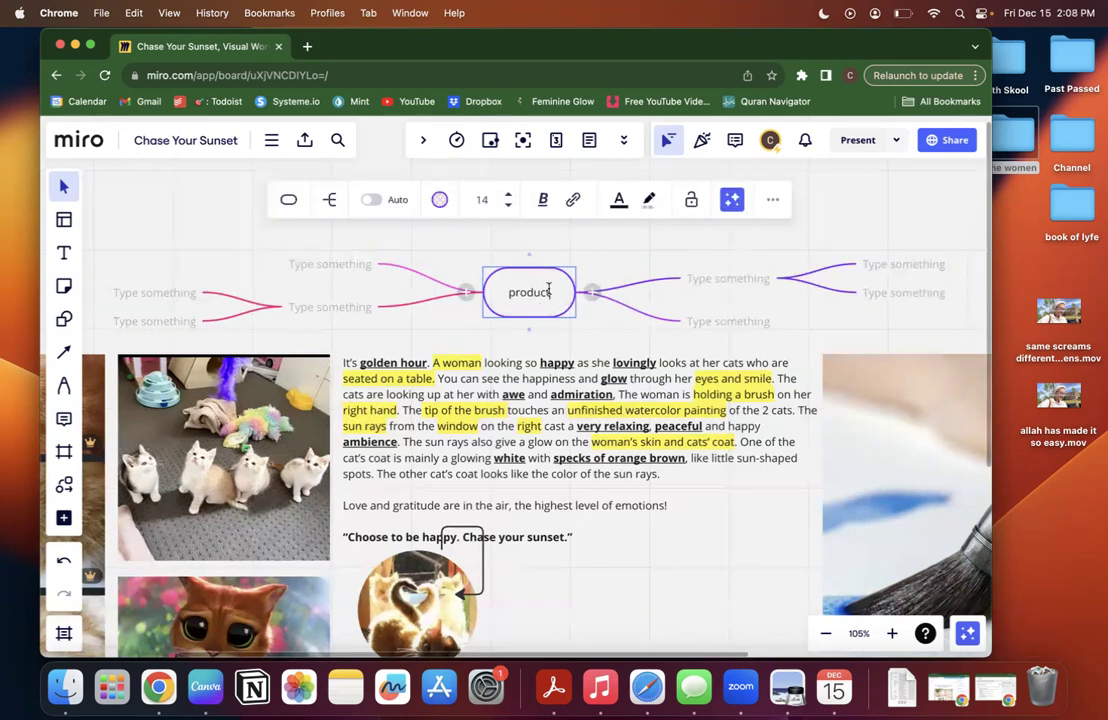
# Rename the central node to 'problem'.
pyautogui.press('Tab')
pyautogui.write('problem')
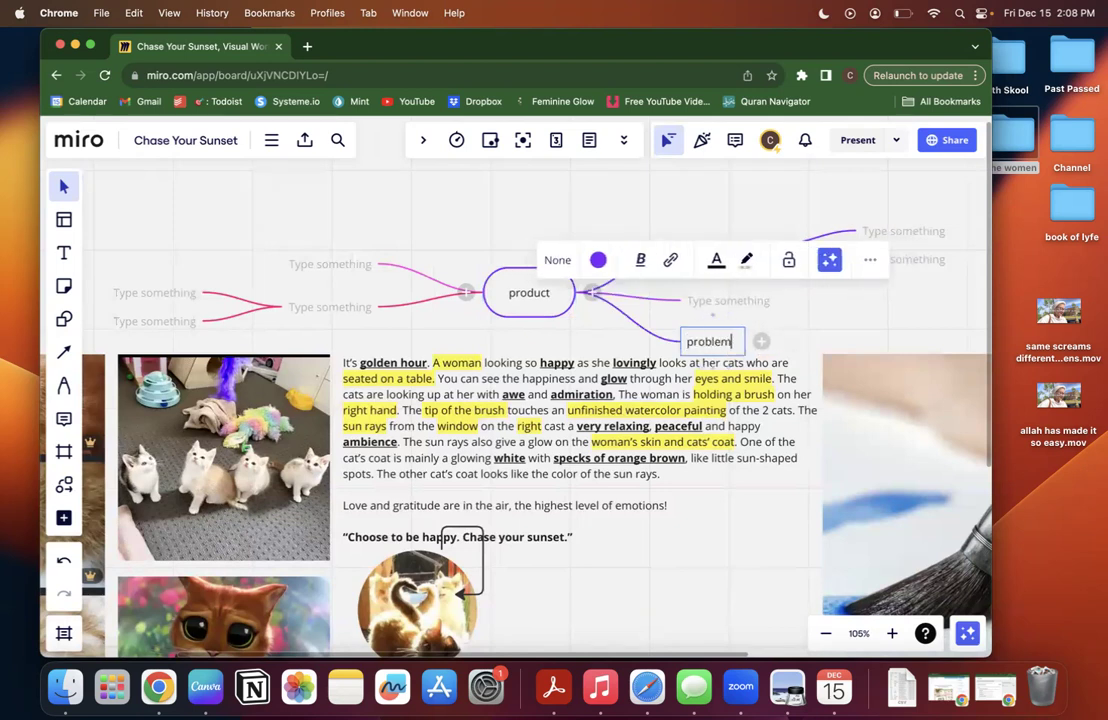
pyautogui.press('BackSpace')
pyautogui.press('BackSpace')
pyautogui.press('BackSpace')
pyautogui.press('BackSpace')
pyautogui.press('BackSpace')
pyautogui.press('BackSpace')
pyautogui.press('BackSpace')
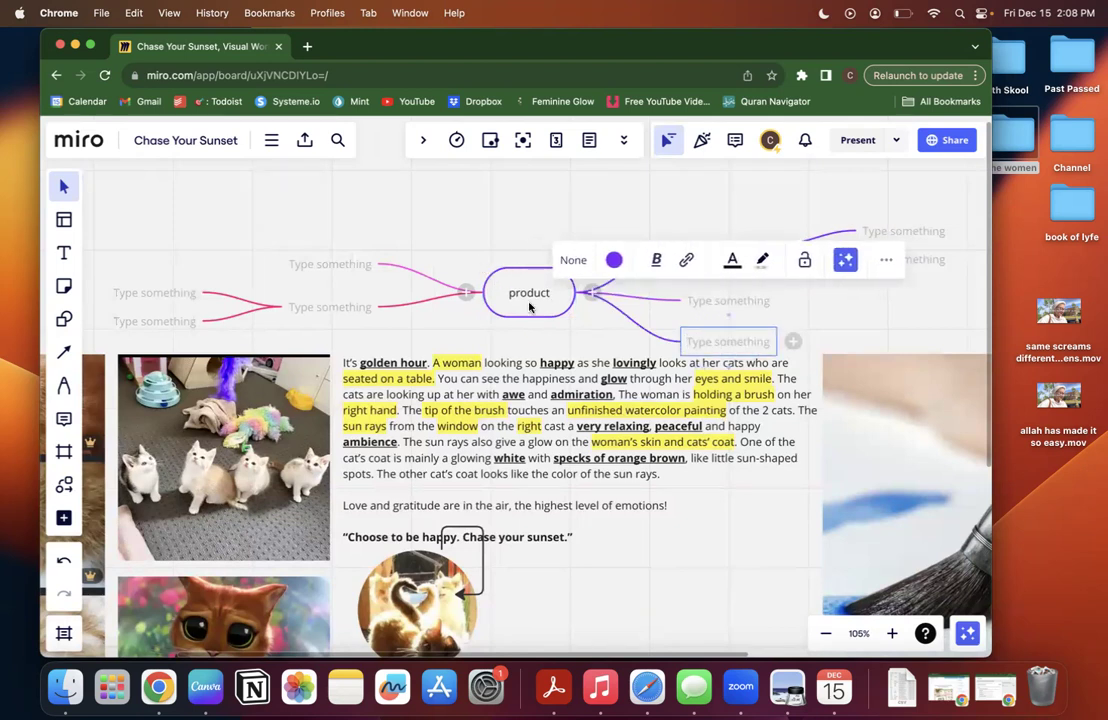
pyautogui.click(533, 294)
pyautogui.doubleClick(533, 294)
pyautogui.write('problem')
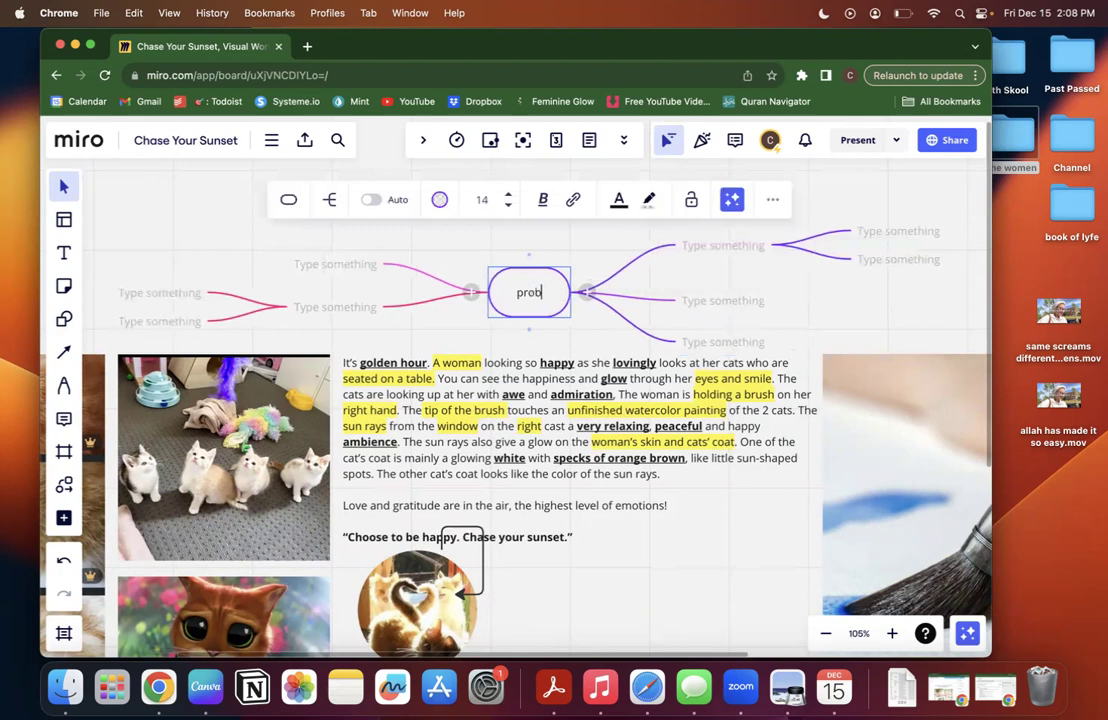
# Label the upper-right branch '1.5 stock' and the branch below it 'insert card'.
pyautogui.doubleClick(735, 244)
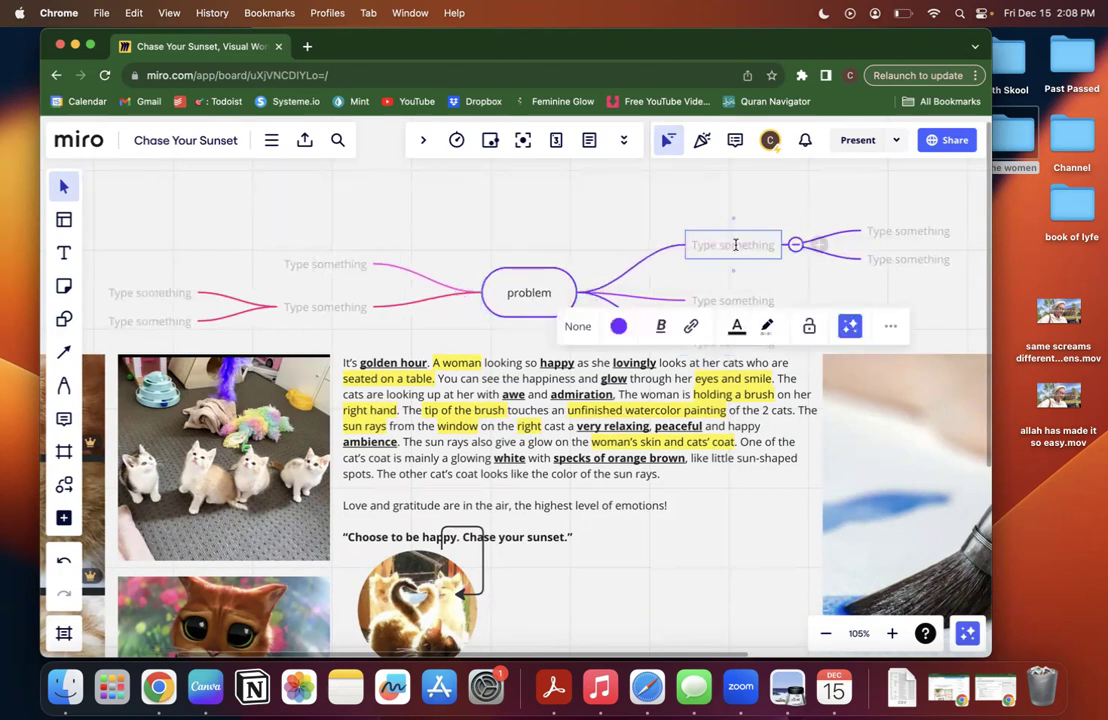
pyautogui.write('1.5 stock')
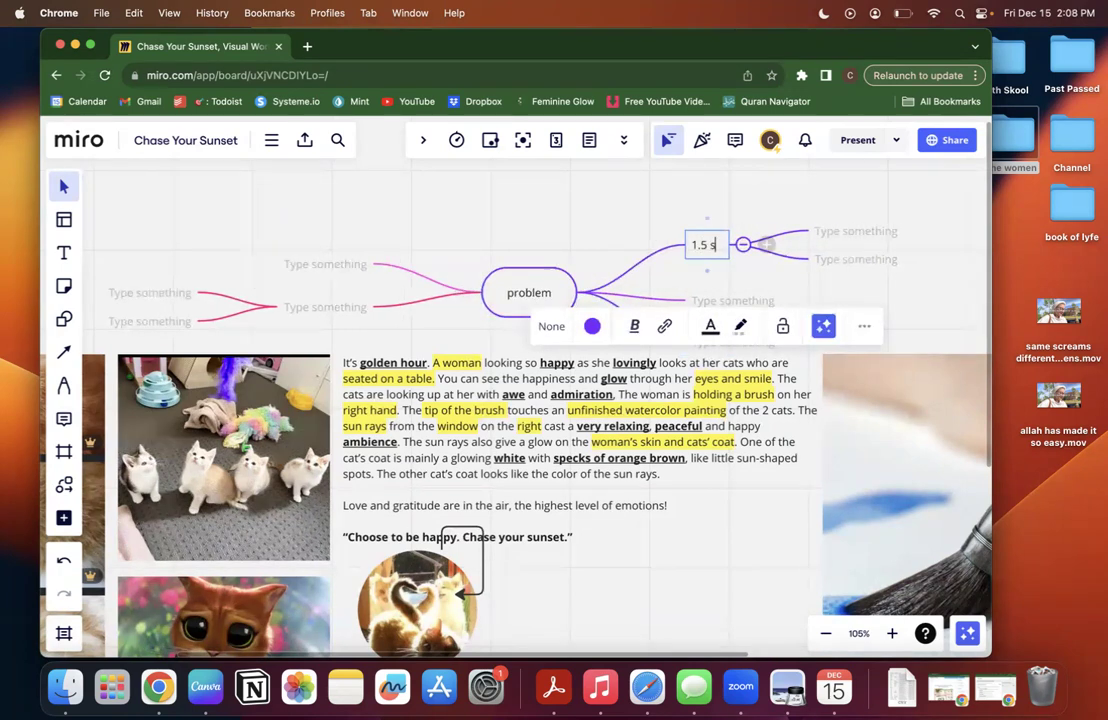
pyautogui.click(640, 217)
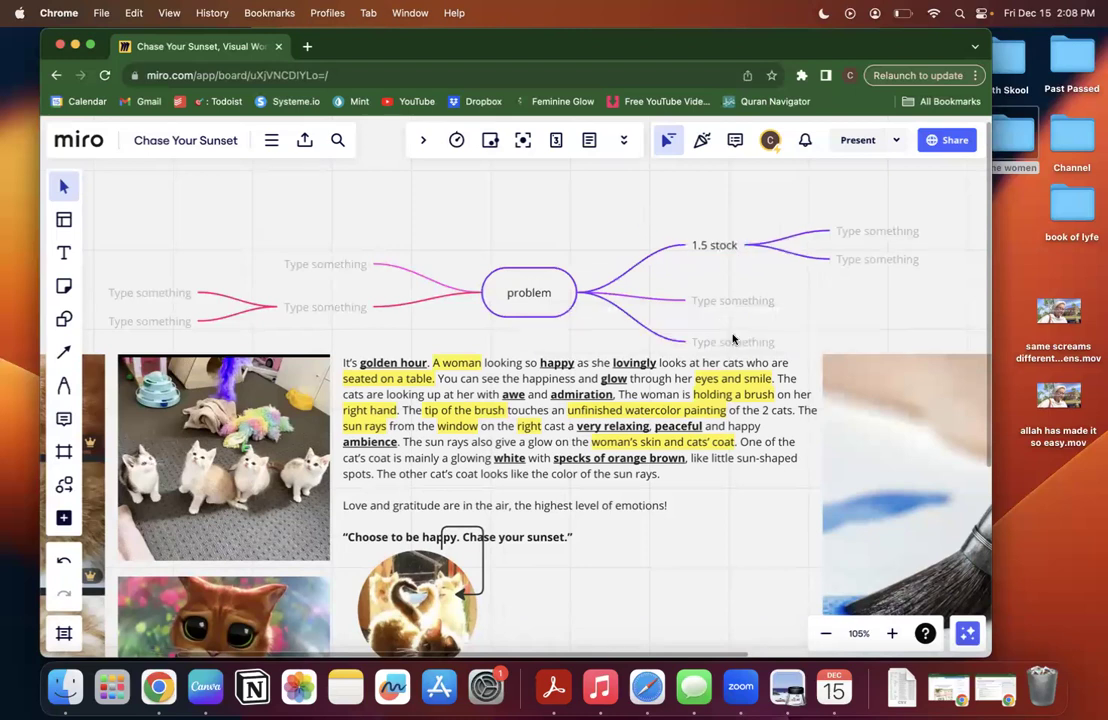
pyautogui.click(713, 304)
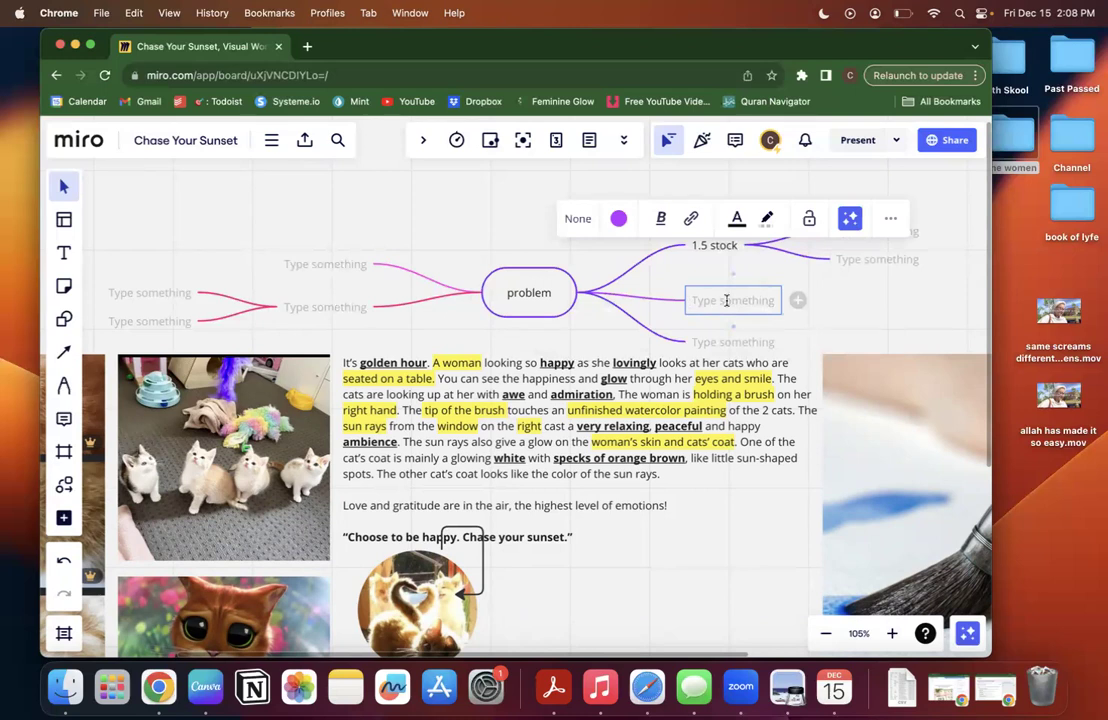
pyautogui.write('insert card')
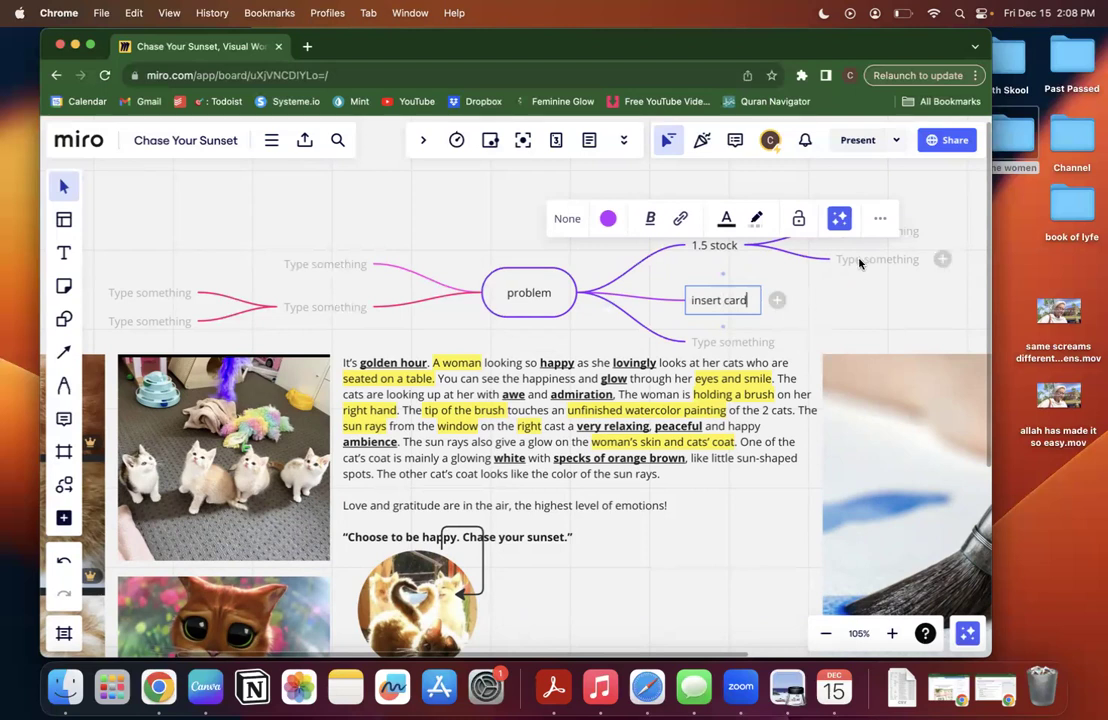
pyautogui.moveTo(859, 263); pyautogui.dragTo(748, 248)
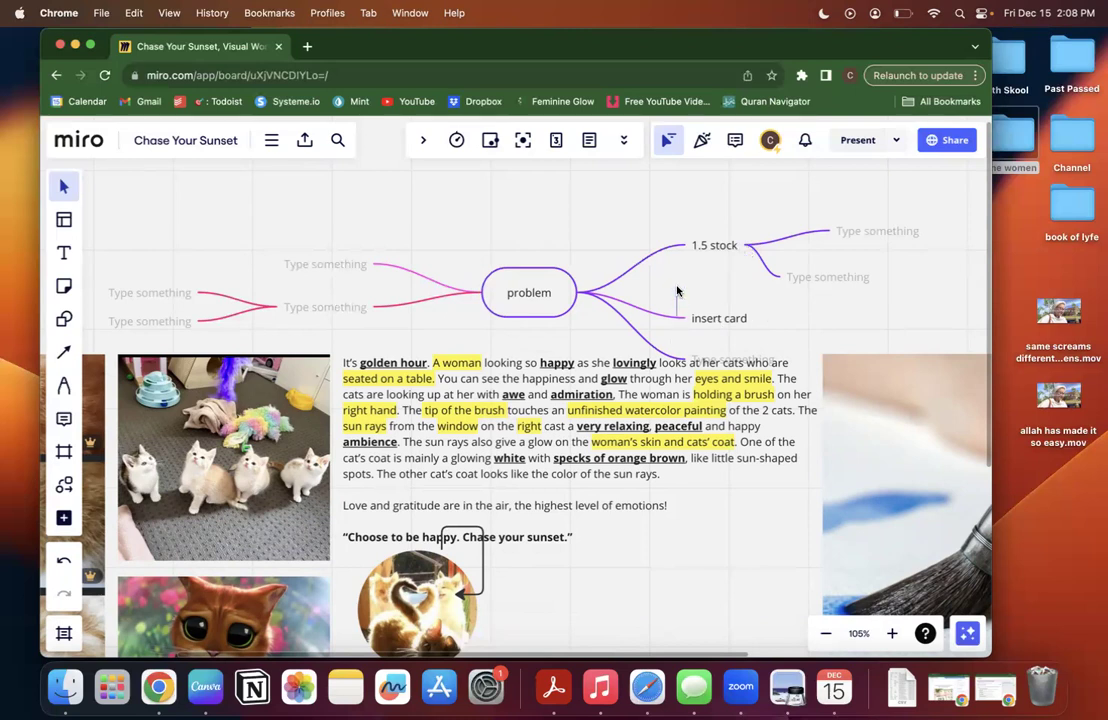
# Move the 'insert card' node up and delete the top empty child of '1.5 stock'.
pyautogui.click(728, 318)
pyautogui.moveTo(728, 318)
pyautogui.mouseDown()
pyautogui.moveTo(724, 290)
pyautogui.moveTo(730, 300)
pyautogui.mouseUp()
pyautogui.click(727, 341)
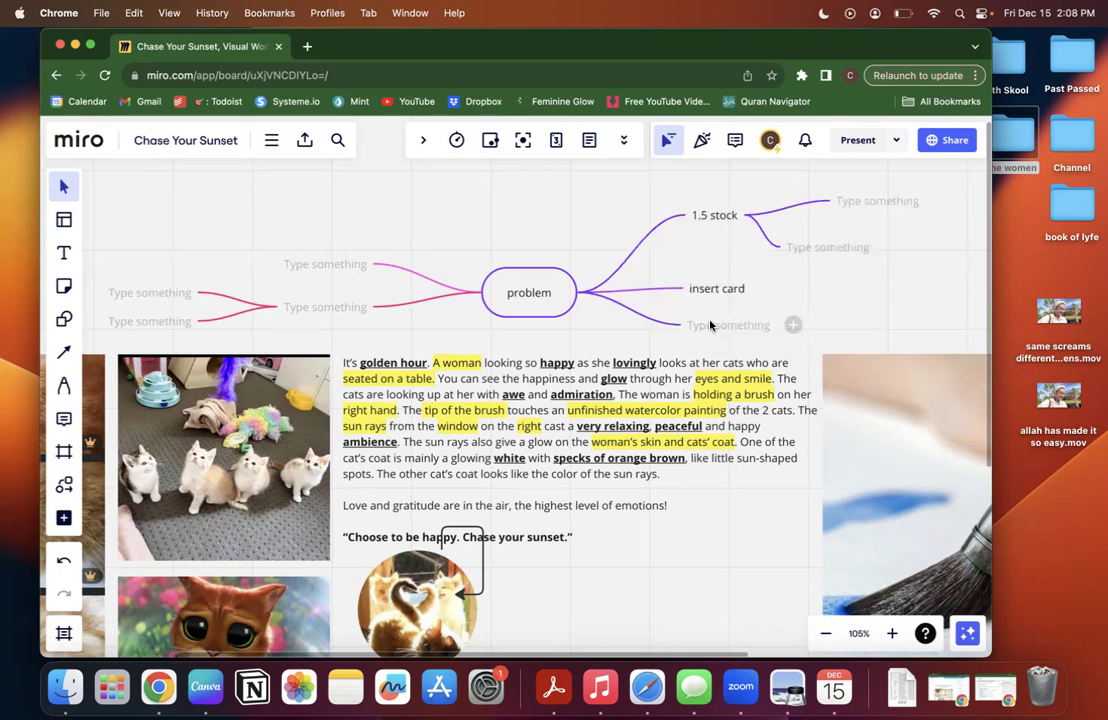
pyautogui.click(709, 287)
pyautogui.click(878, 197)
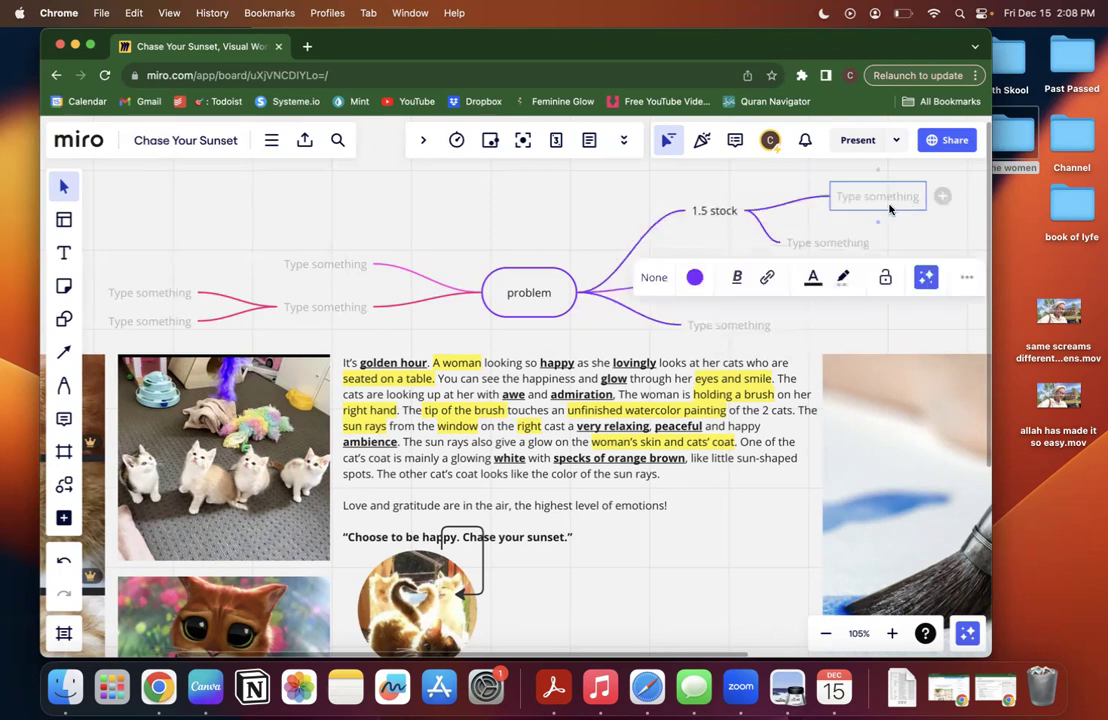
pyautogui.press('BackSpace')
# Fill the children of '1.5 stock' with 'insert card' and 'liquidate current stock'.
pyautogui.click(848, 242)
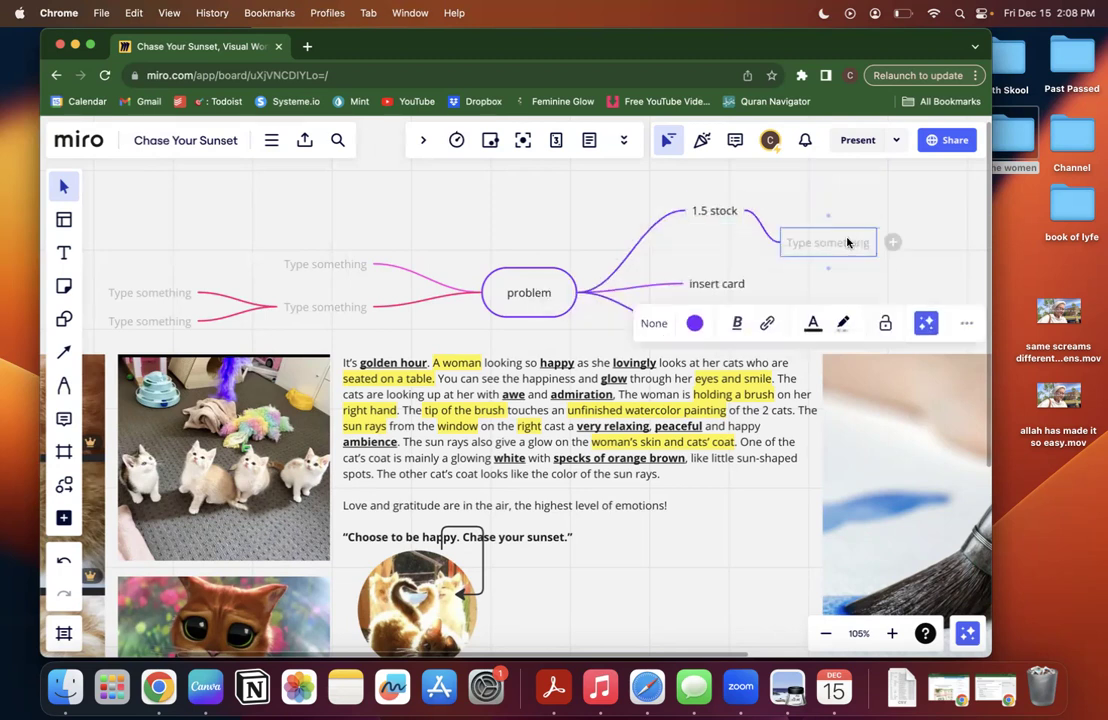
pyautogui.write('insert card')
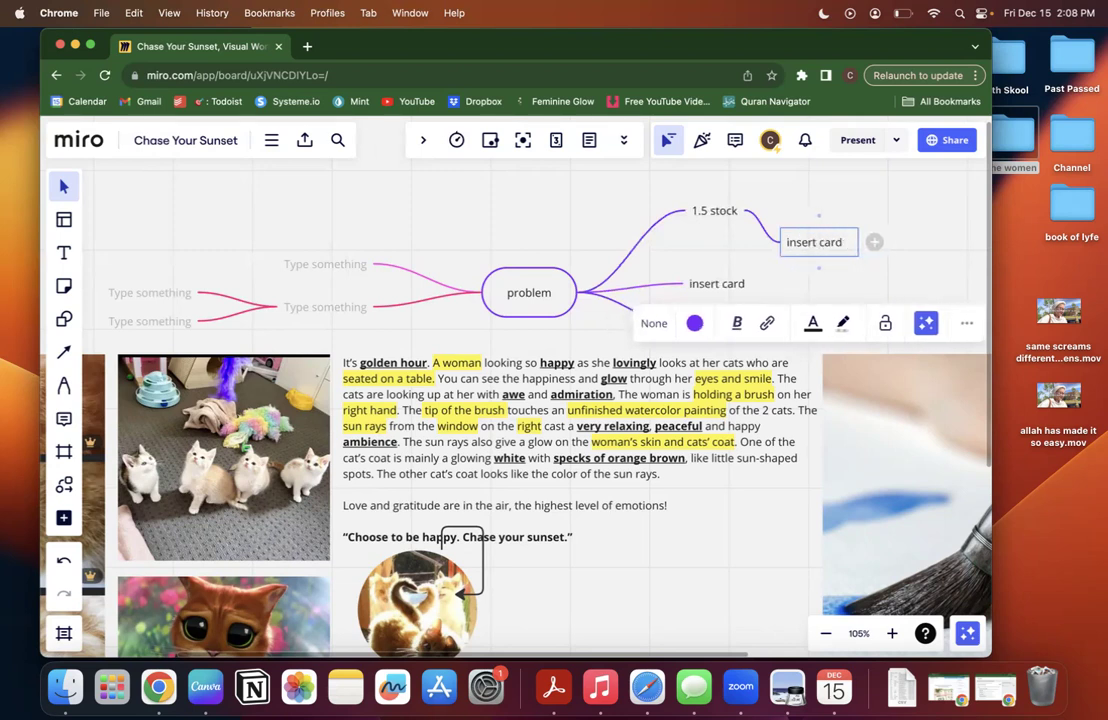
pyautogui.press('Return')
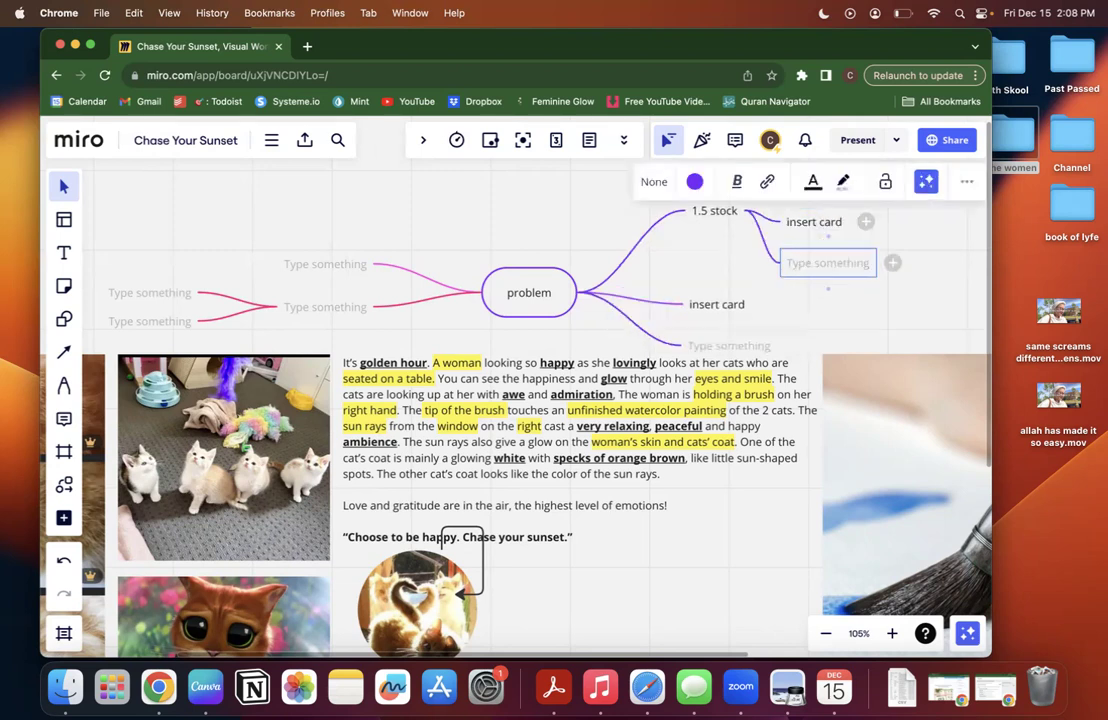
pyautogui.write('l')
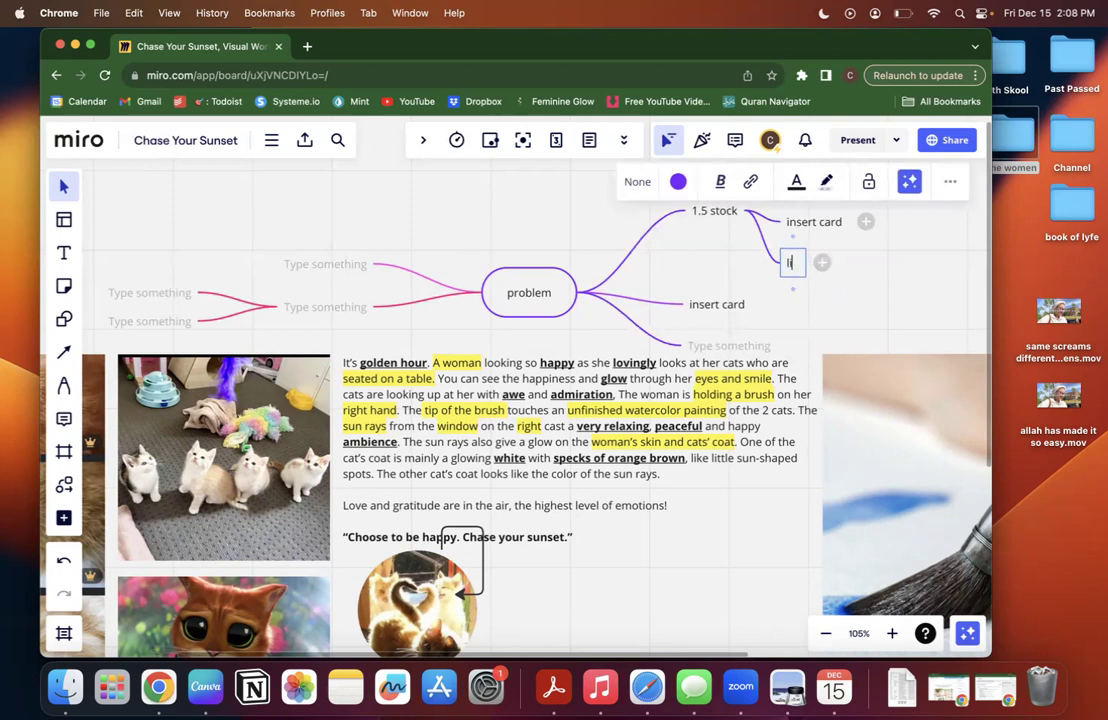
pyautogui.write('iquitade')
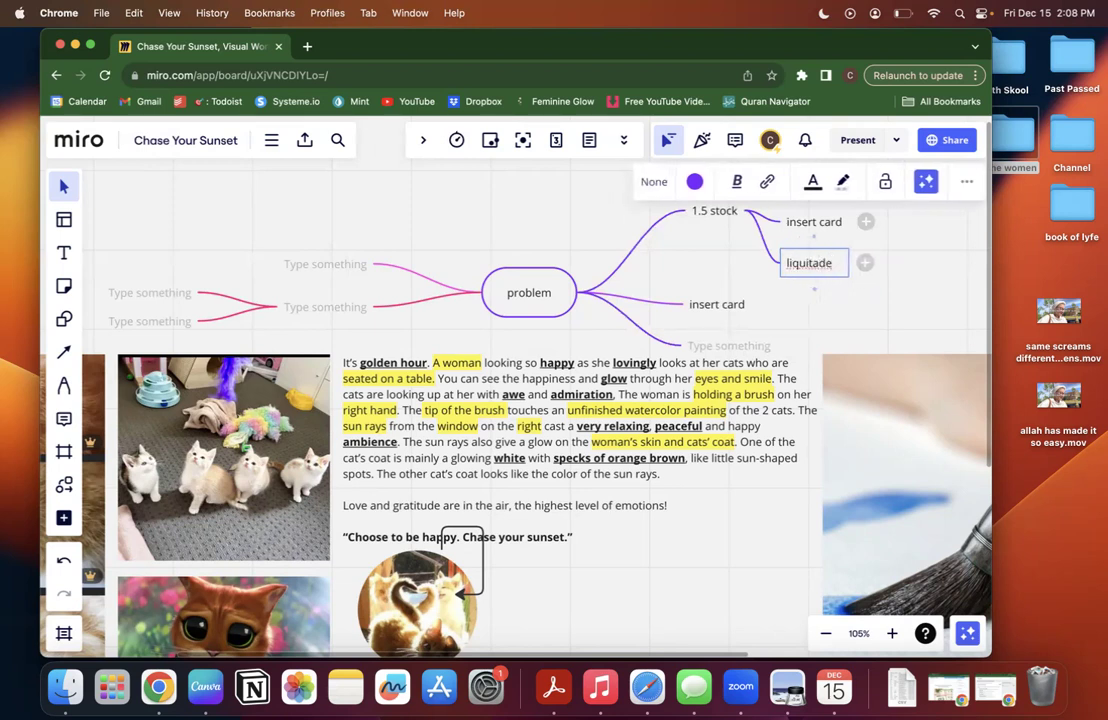
pyautogui.press('BackSpace')
pyautogui.press('BackSpace')
pyautogui.press('BackSpace')
pyautogui.press('BackSpace')
pyautogui.write('date current stock')
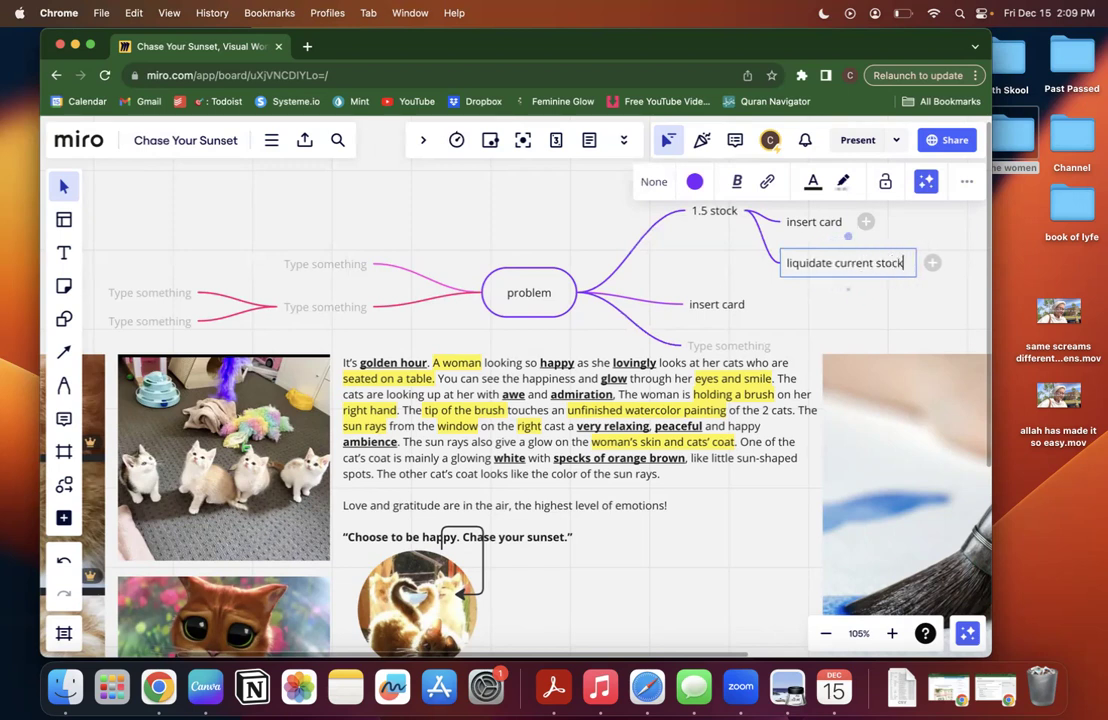
# Drag the empty problem branch up level with the central 'problem' node.
pyautogui.click(724, 305)
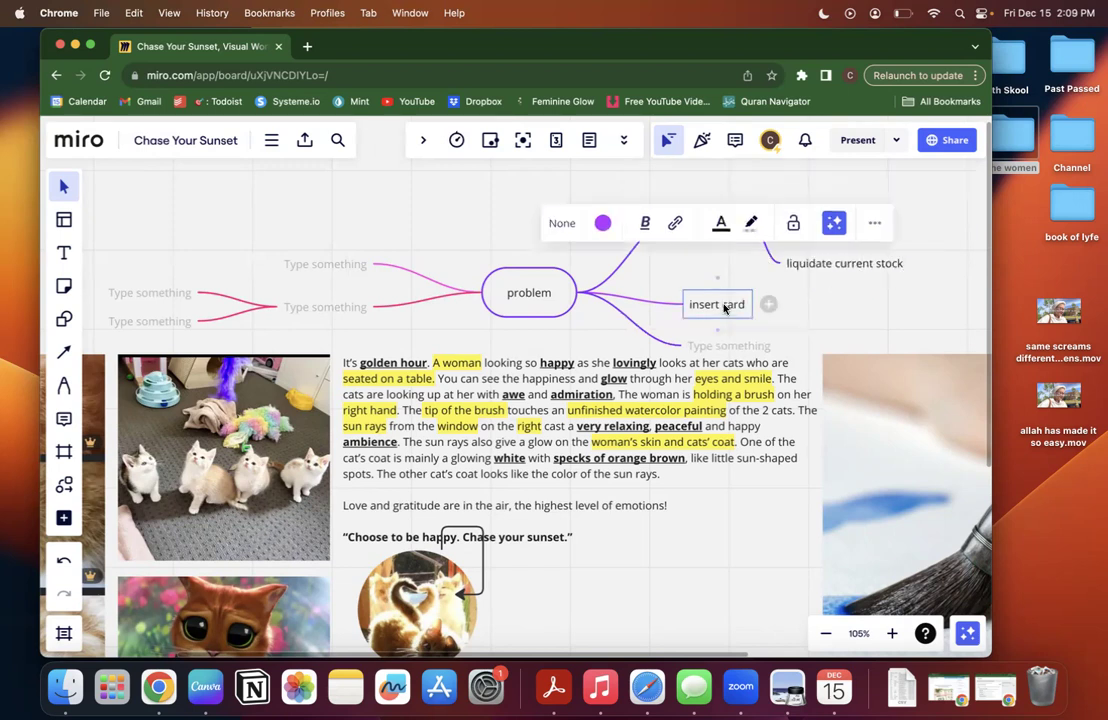
pyautogui.click(529, 292)
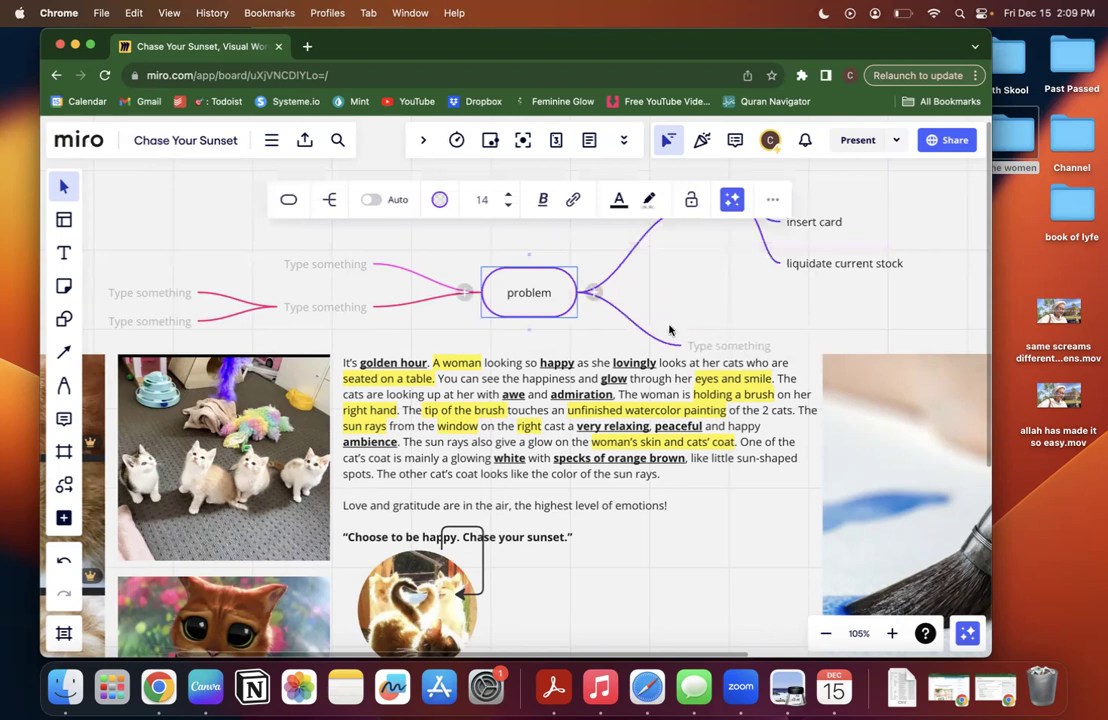
pyautogui.click(698, 287)
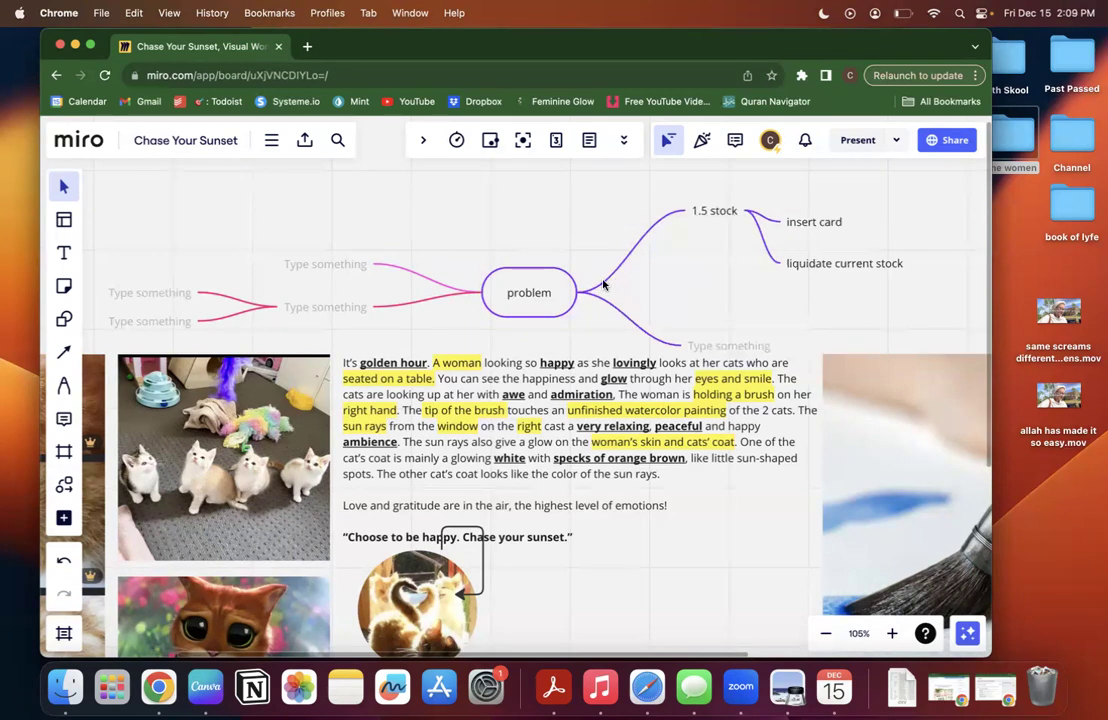
pyautogui.moveTo(704, 346); pyautogui.dragTo(695, 294)
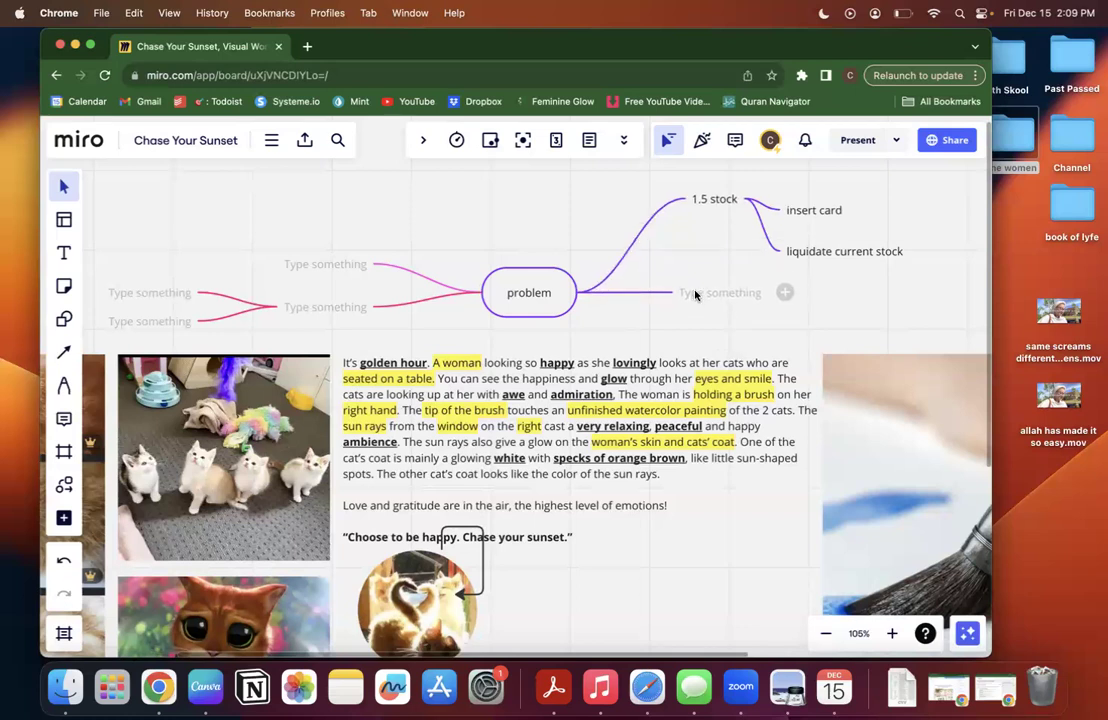
# Type 'no individual pen names' into the empty branch and insert 'y/o' into '1.5 stock'.
pyautogui.doubleClick(702, 291)
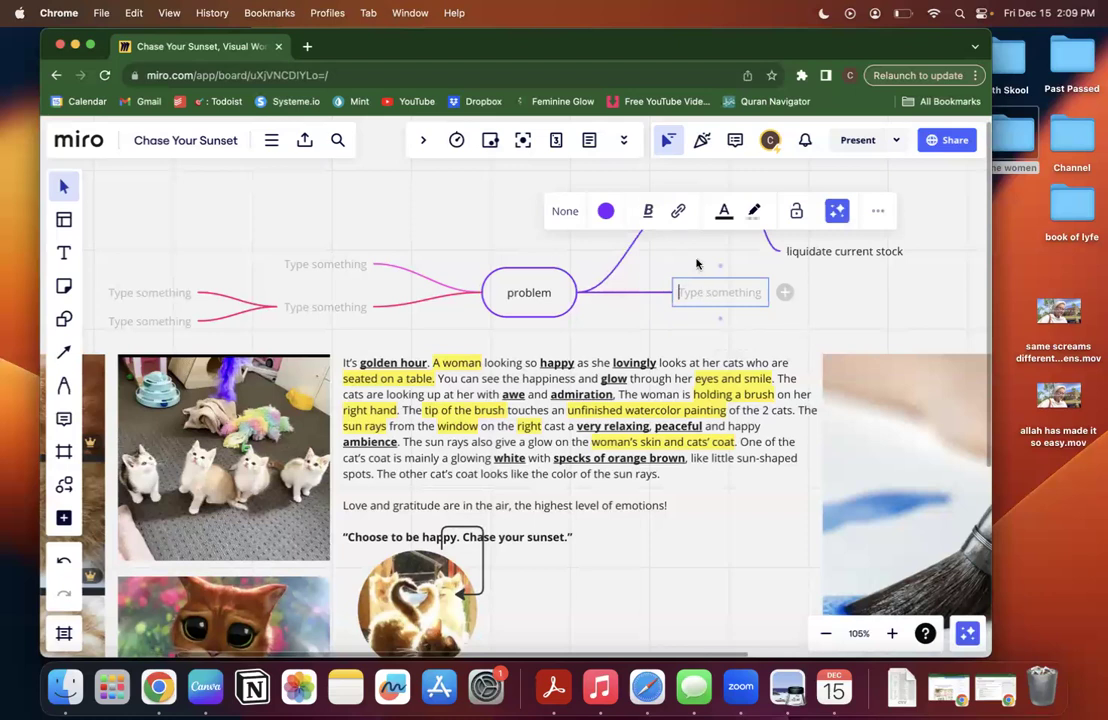
pyautogui.write('no indivi')
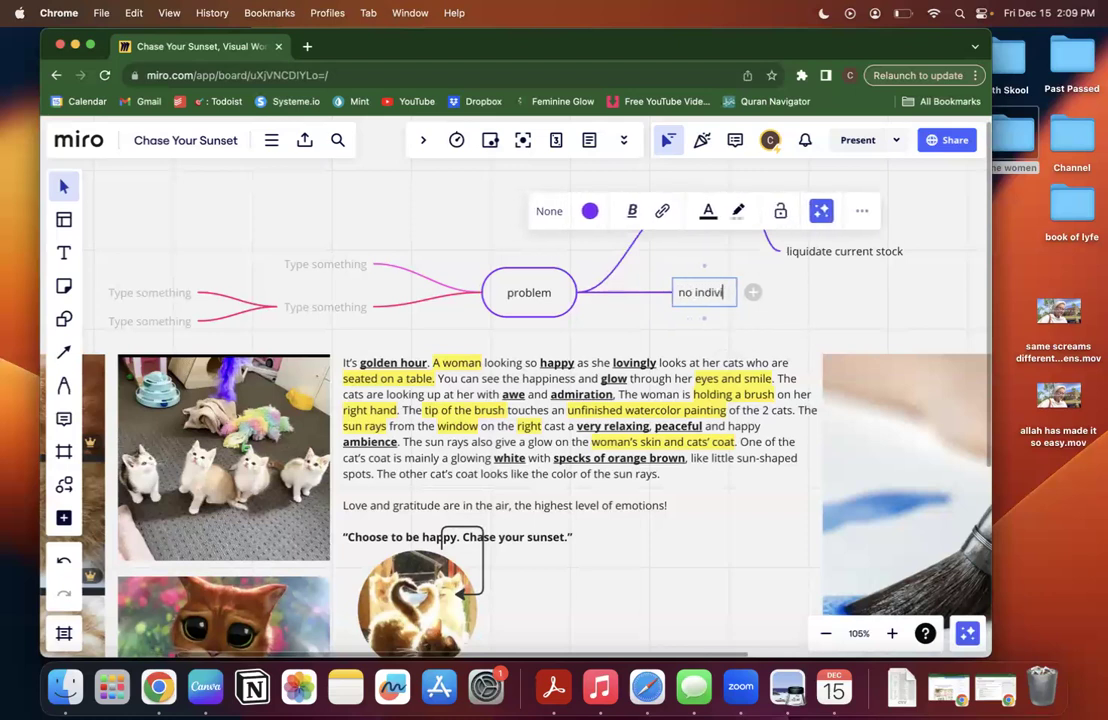
pyautogui.write('dual pen nam')
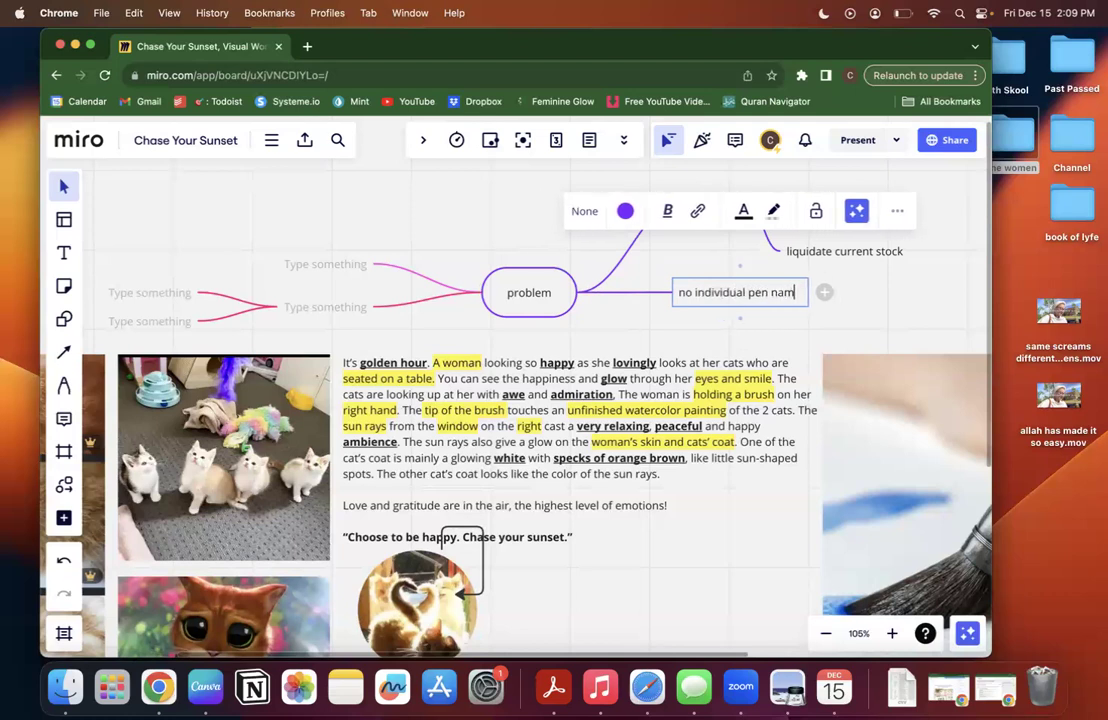
pyautogui.write('es')
pyautogui.click(716, 200)
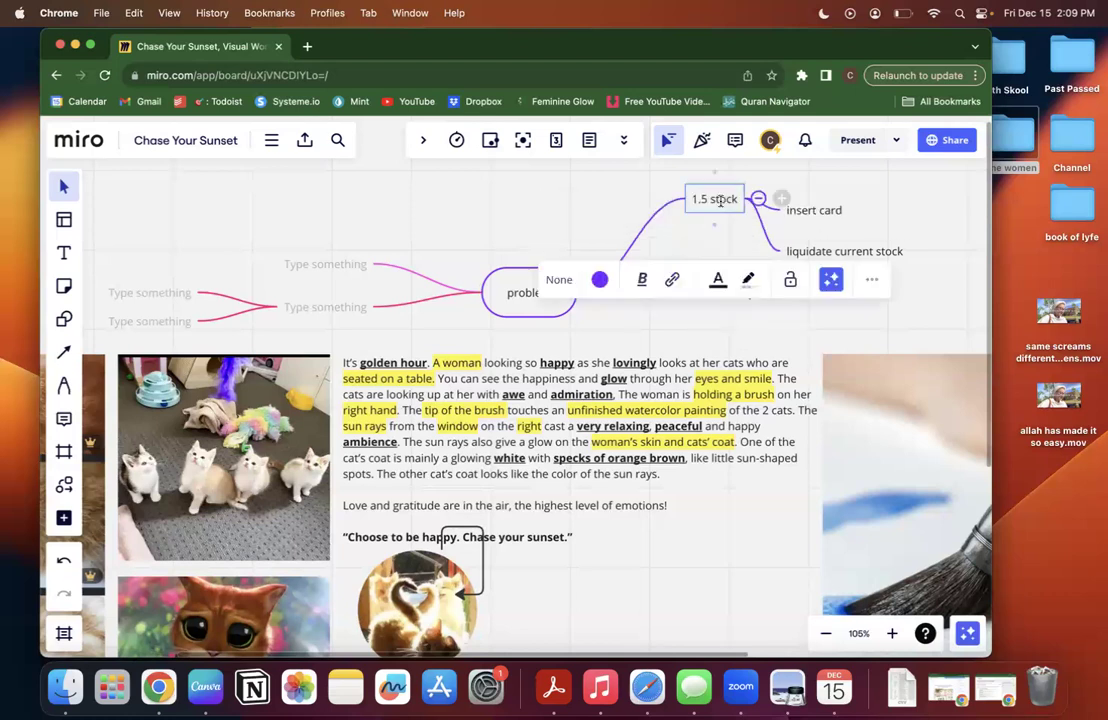
pyautogui.click(710, 199)
pyautogui.write('y/')
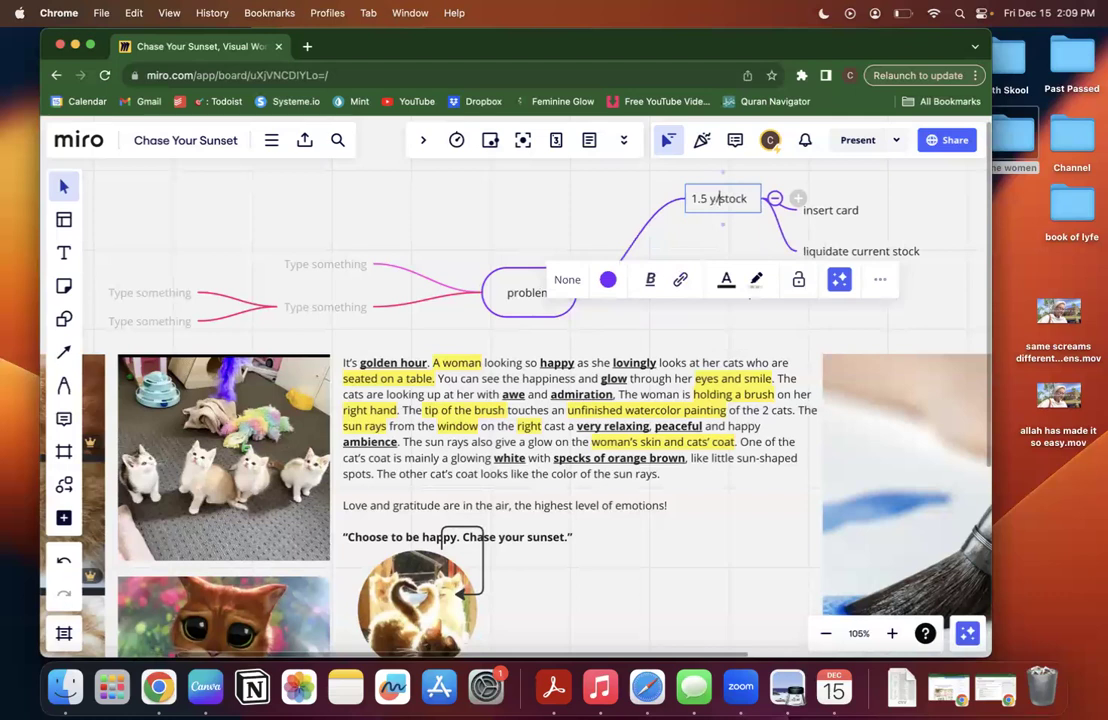
pyautogui.write('o')
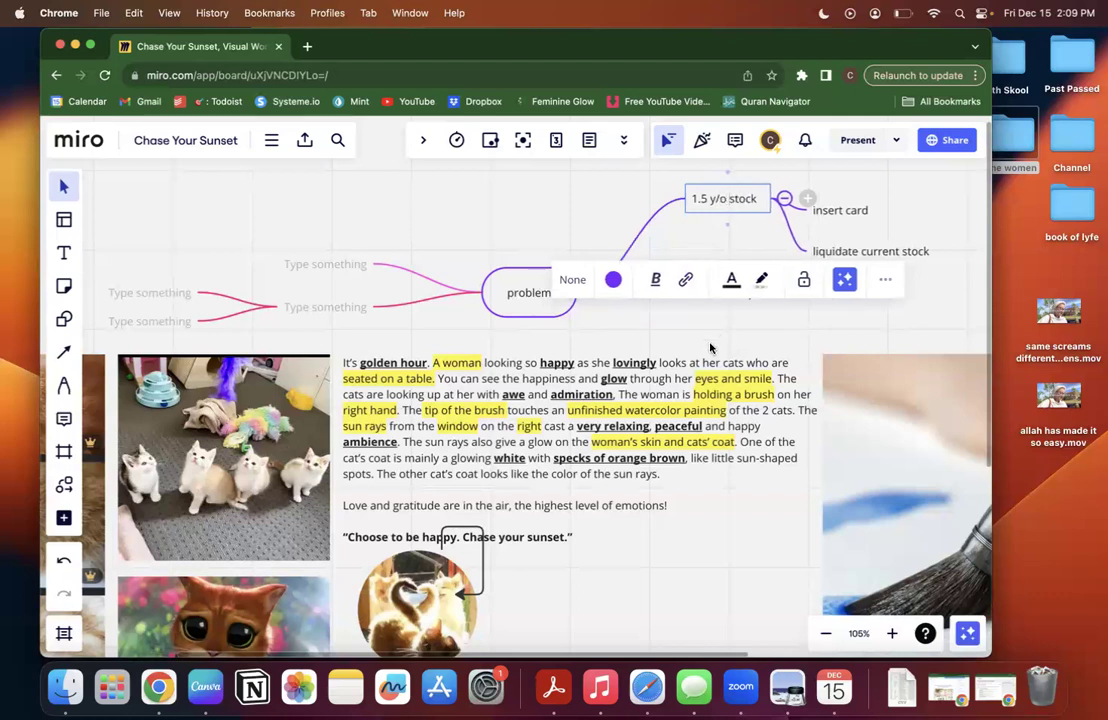
pyautogui.click(620, 335)
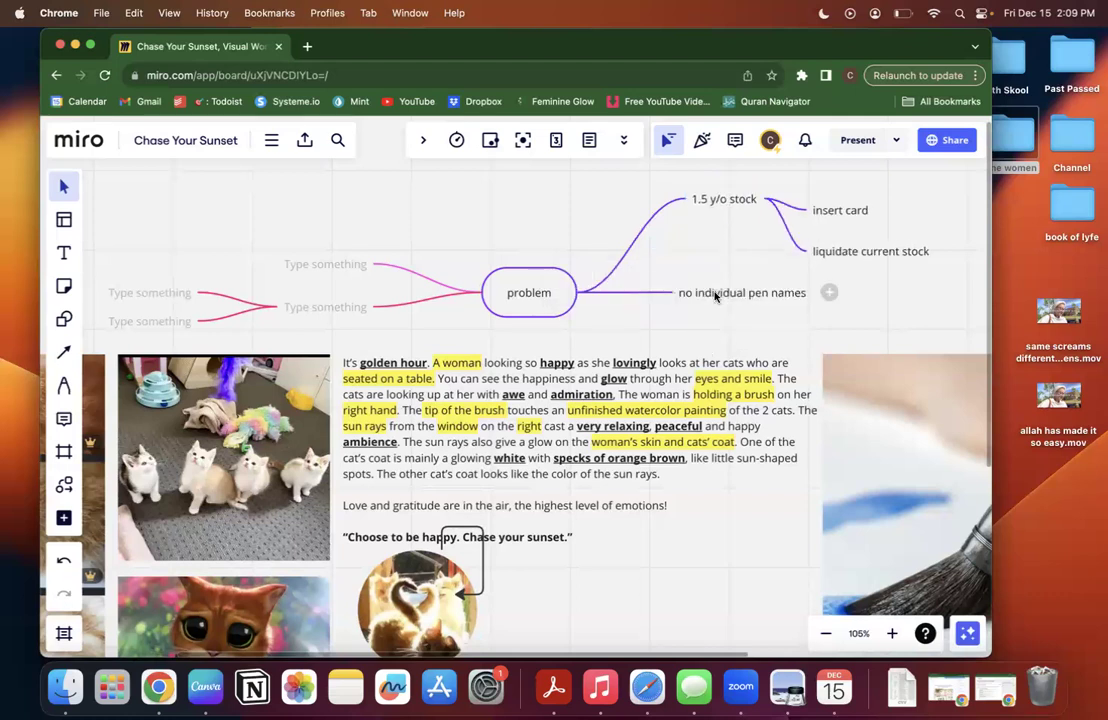
# Add an empty child branch to 'no individual pen names' and nudge that node slightly right.
pyautogui.click(713, 294)
pyautogui.click(830, 292)
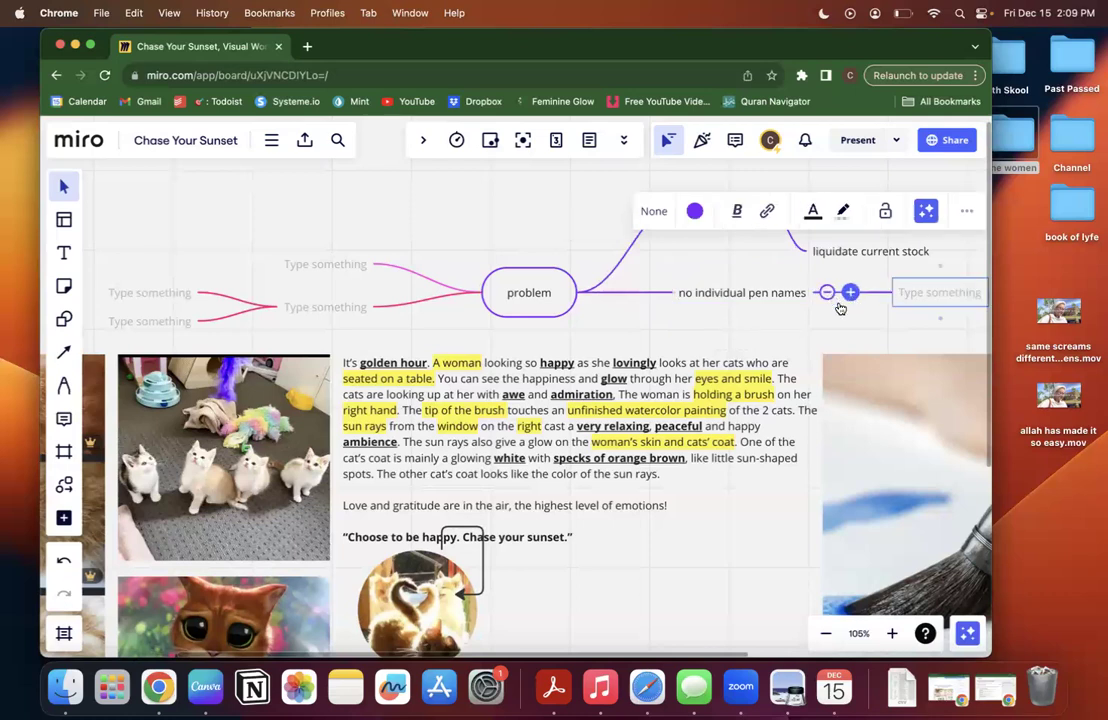
pyautogui.hscroll(3, 800, 295)
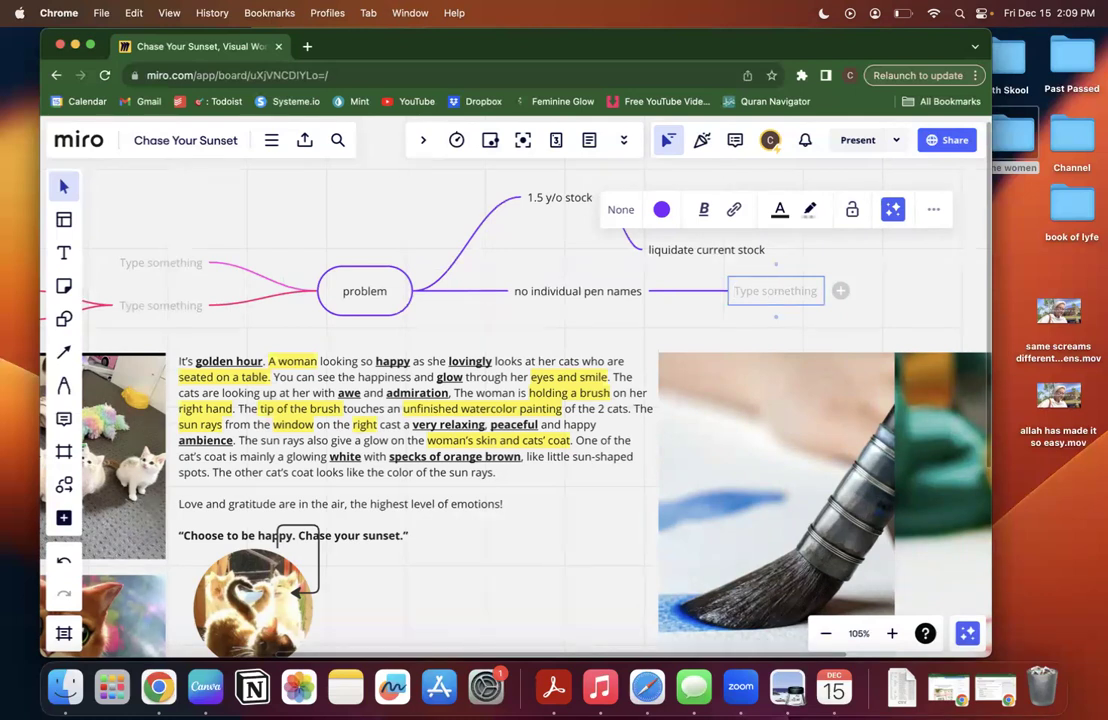
pyautogui.write('pak')
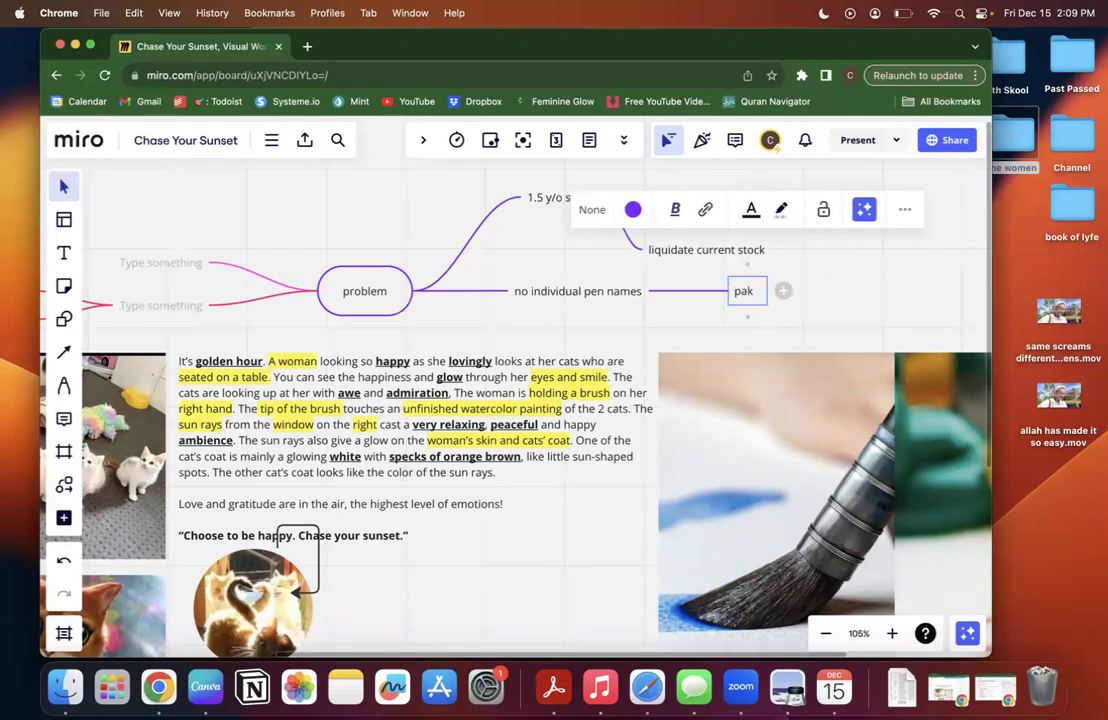
pyautogui.press('BackSpace')
pyautogui.press('BackSpace')
pyautogui.press('BackSpace')
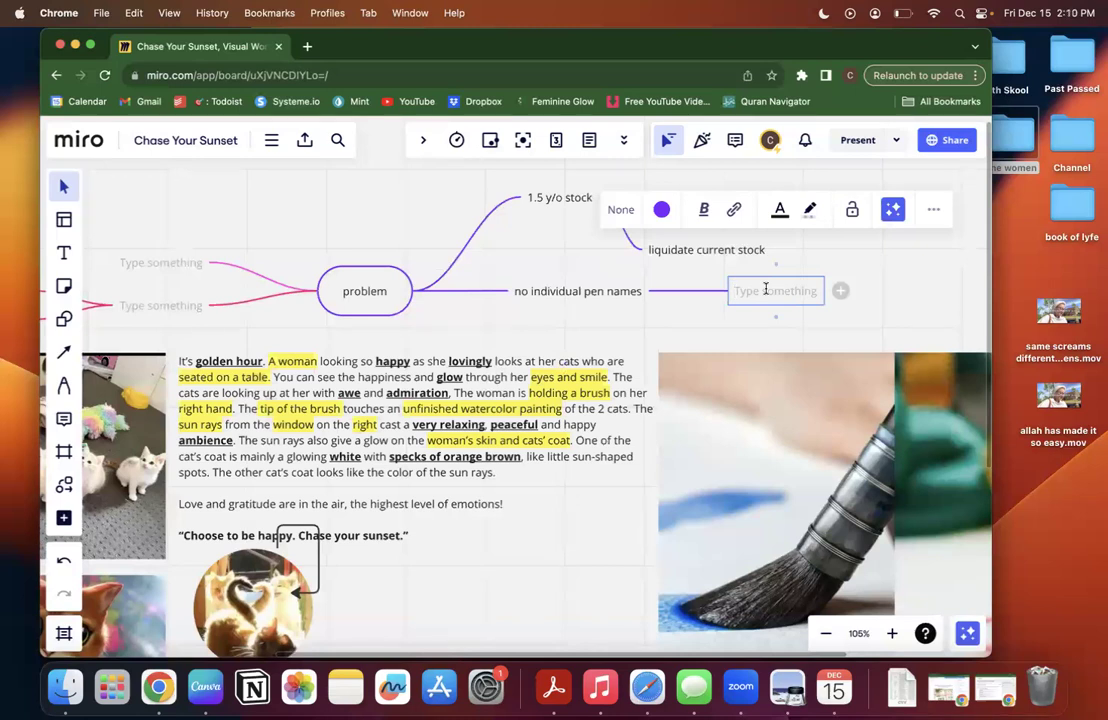
pyautogui.click(641, 292)
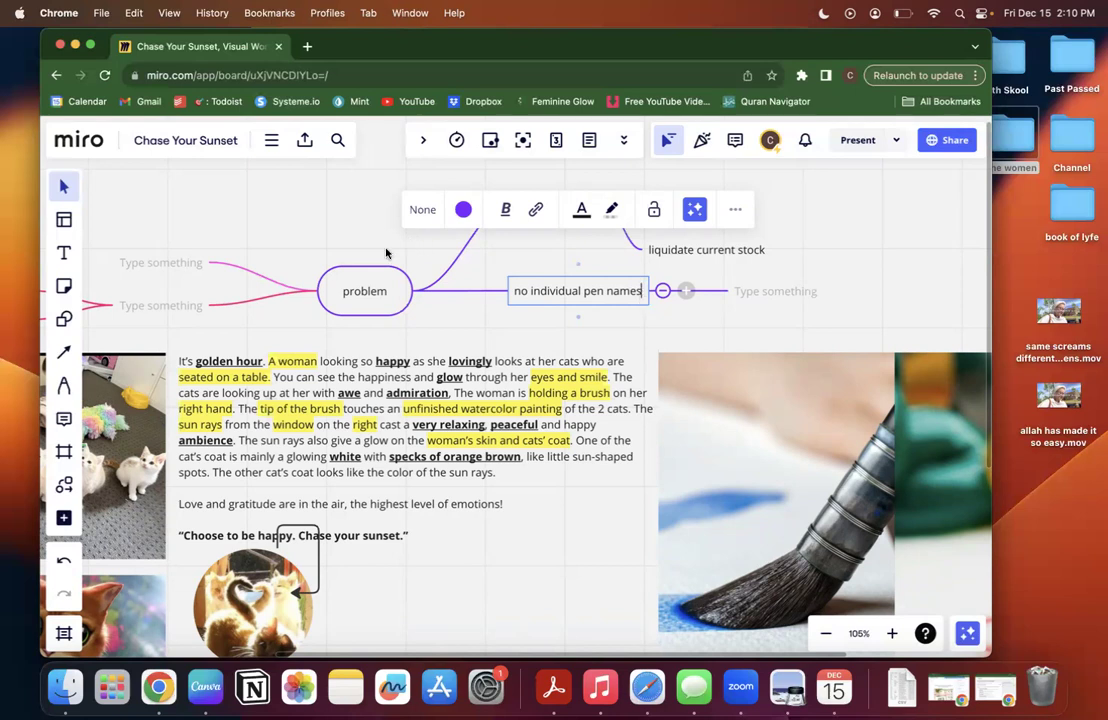
pyautogui.click(574, 257)
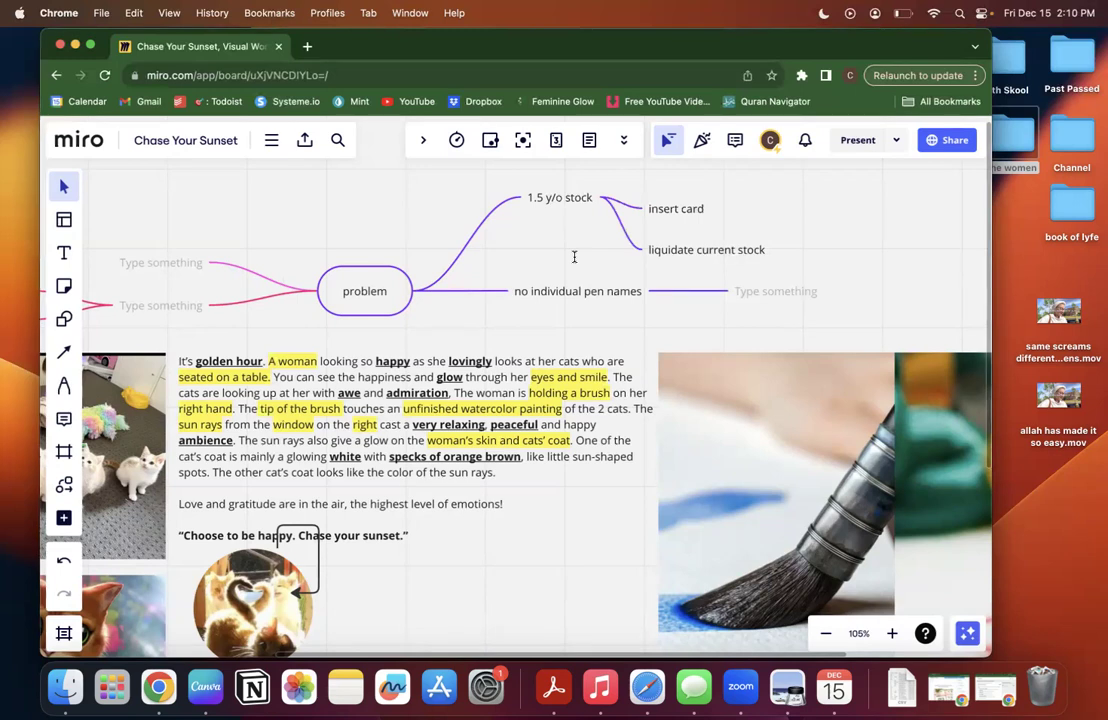
pyautogui.click(514, 293)
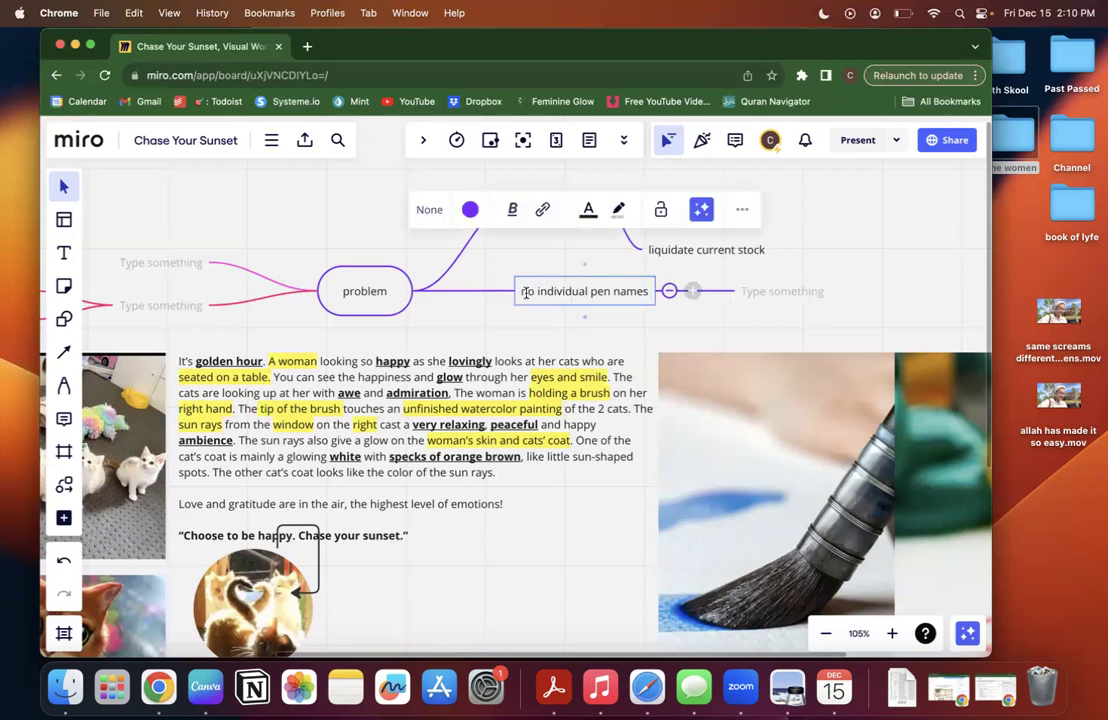
pyautogui.click(497, 296)
pyautogui.click(526, 293)
pyautogui.moveTo(529, 293)
pyautogui.mouseDown()
pyautogui.moveTo(512, 290)
pyautogui.moveTo(544, 293)
pyautogui.moveTo(535, 293)
pyautogui.mouseUp()
pyautogui.click(508, 291)
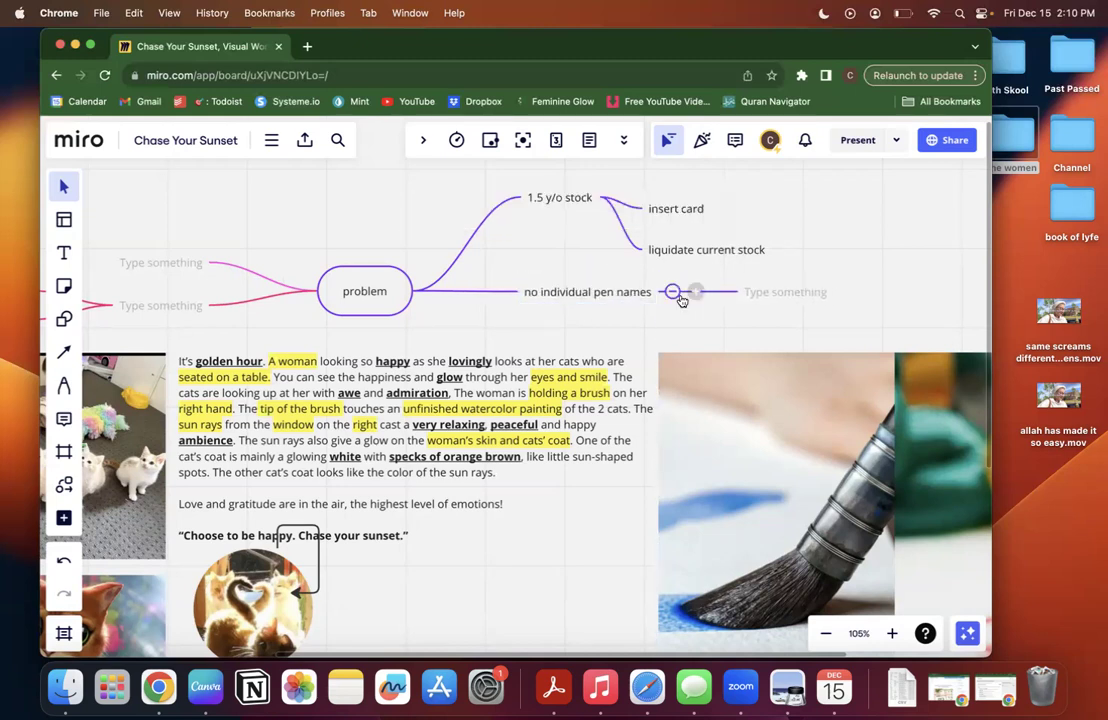
# Enter 'include and negotiate with supplier' in the child node and remove the extra empty sibling.
pyautogui.doubleClick(771, 290)
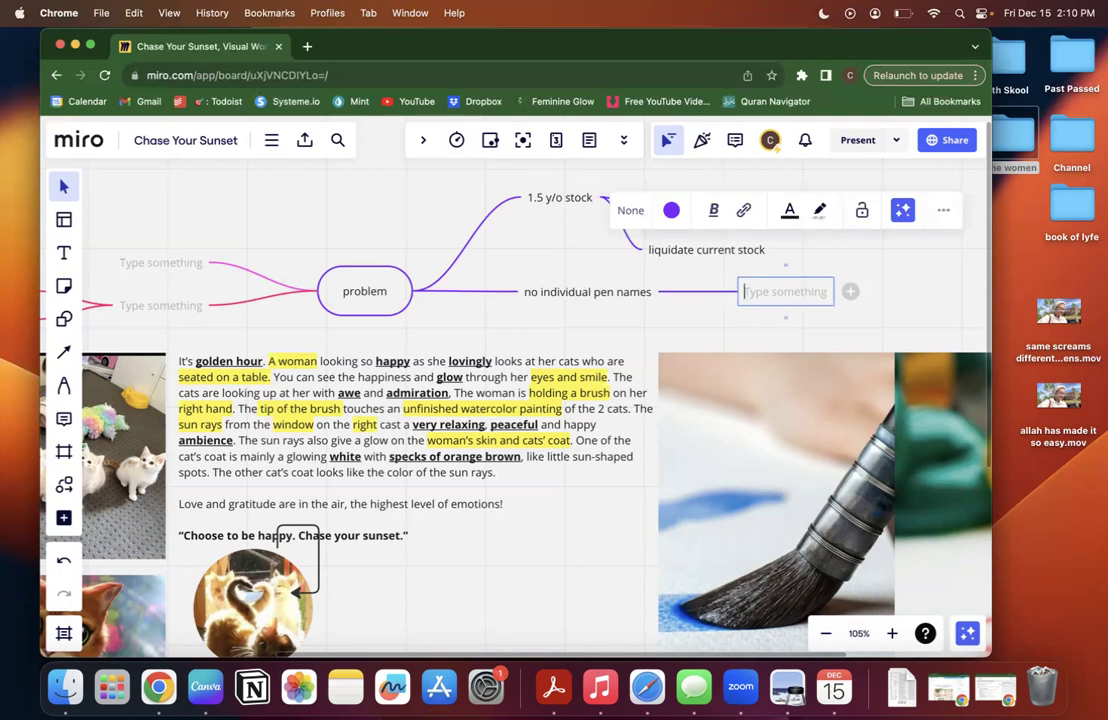
pyautogui.write('include')
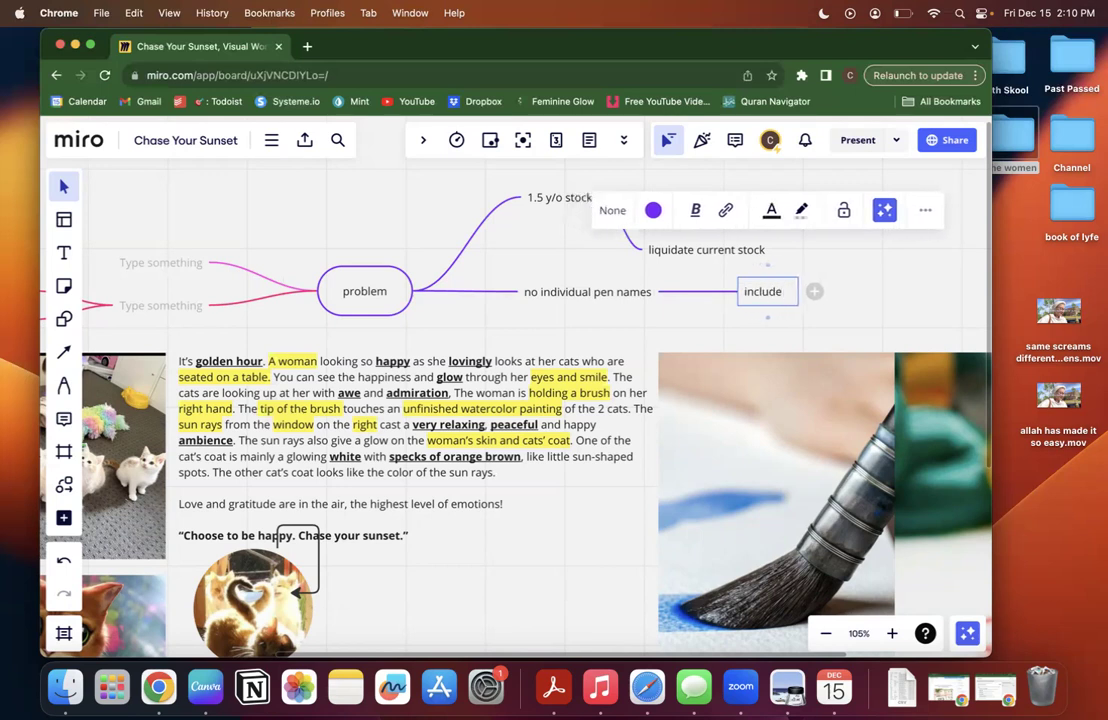
pyautogui.write(' and nego')
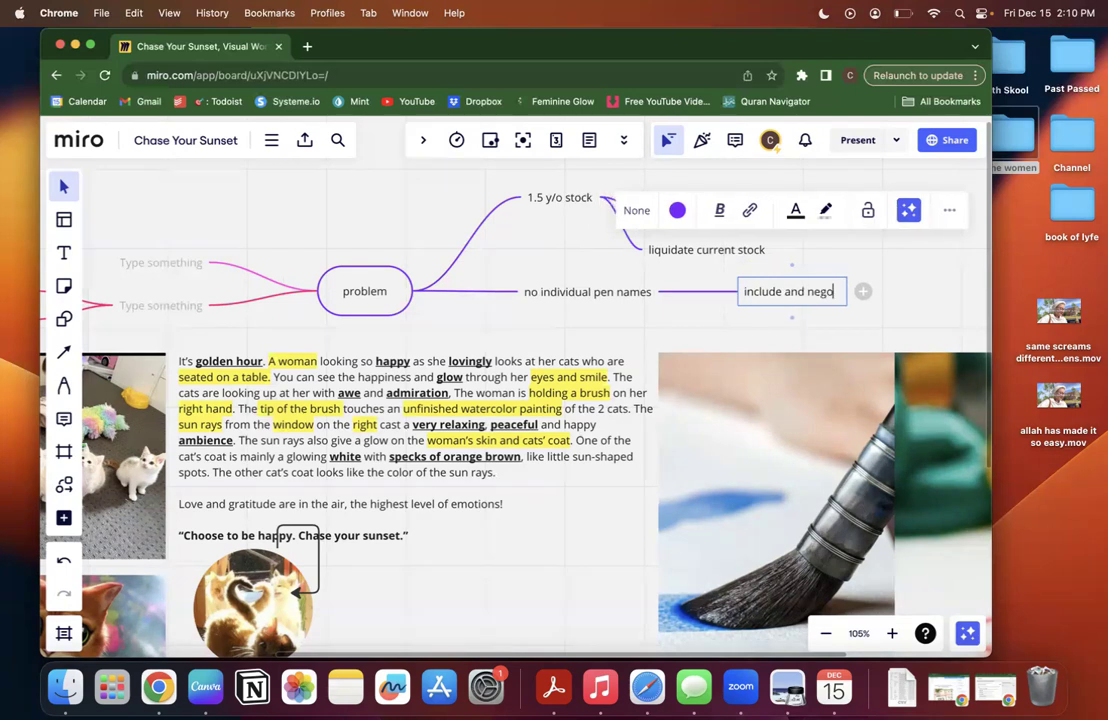
pyautogui.write('tiate with supplier')
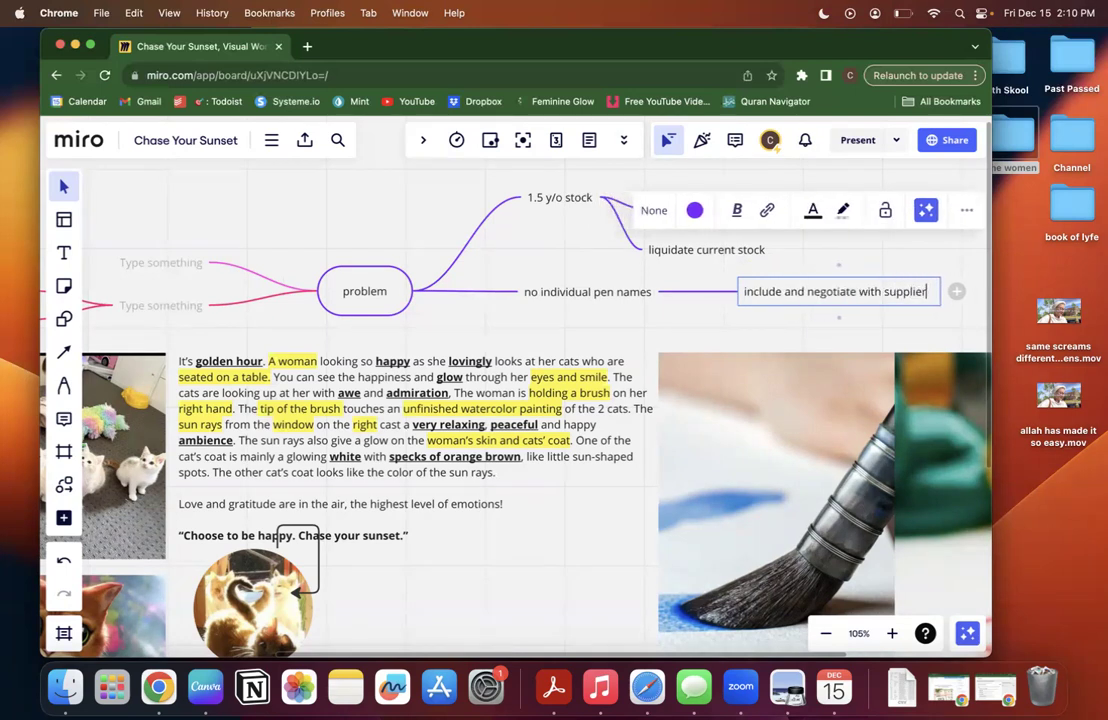
pyautogui.press('Return')
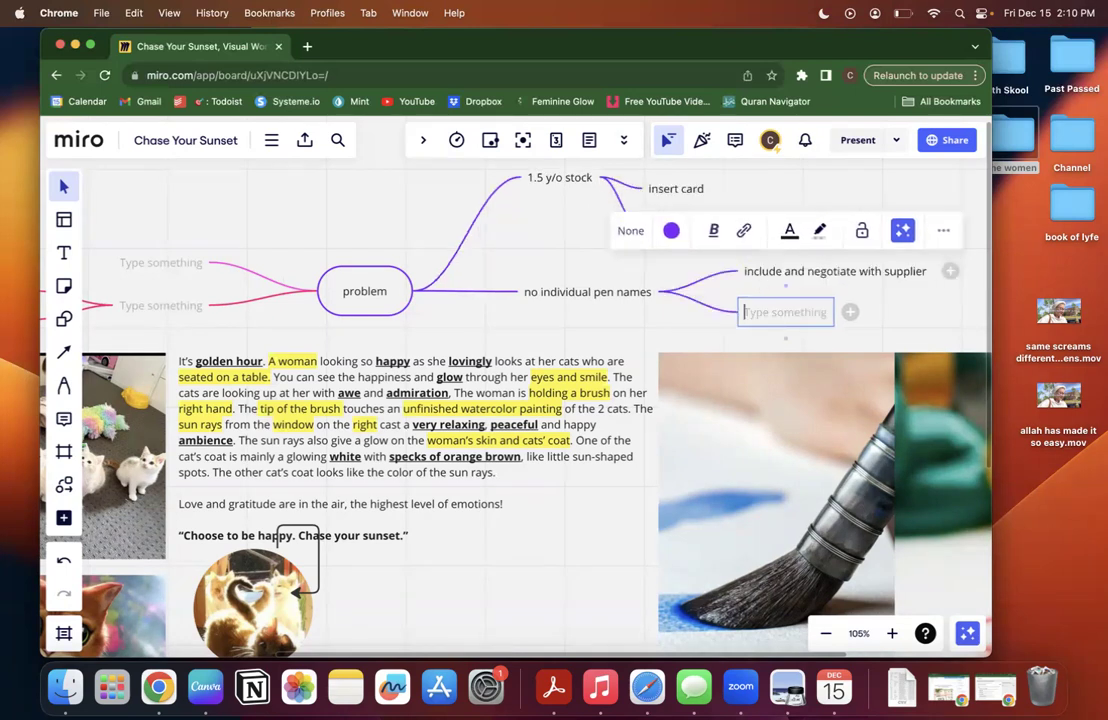
pyautogui.press('Escape')
pyautogui.press('BackSpace')
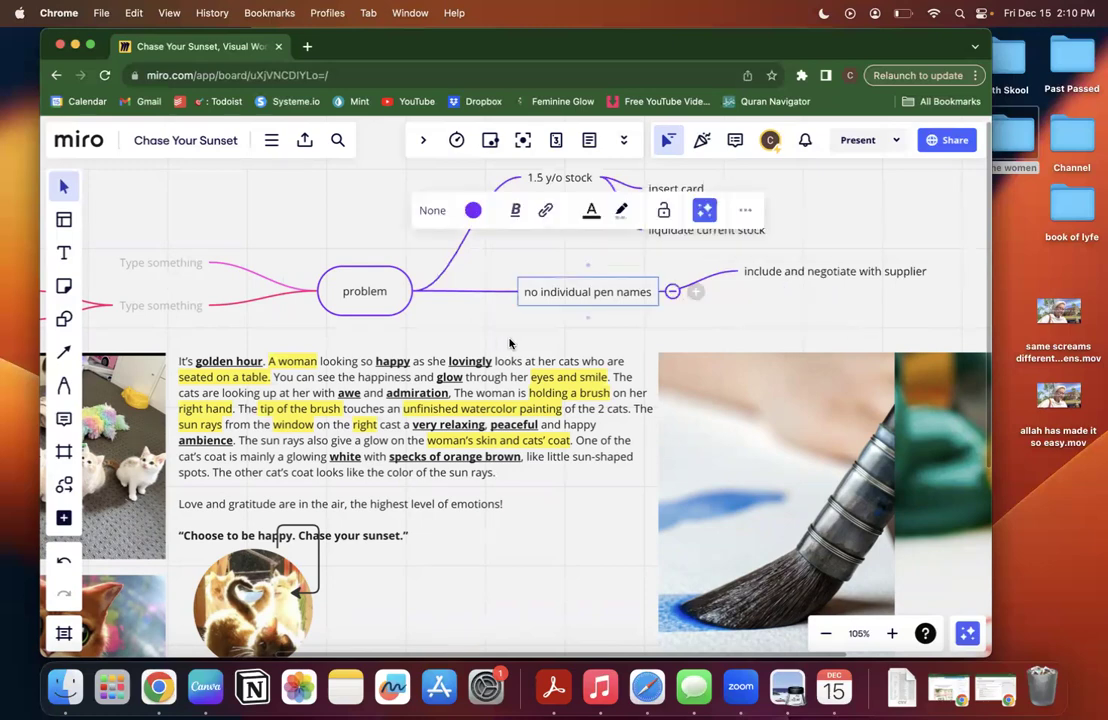
pyautogui.hscroll(-5, 499, 344)
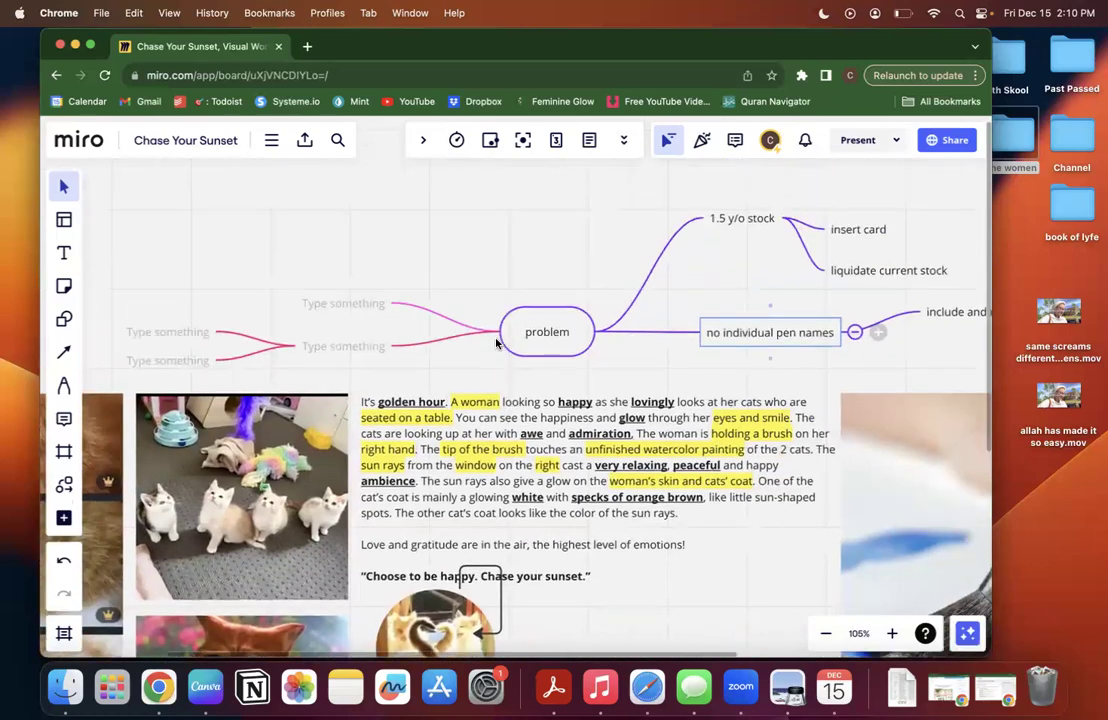
# Label the empty upper-left branch 'same look as other brands'.
pyautogui.click(342, 302)
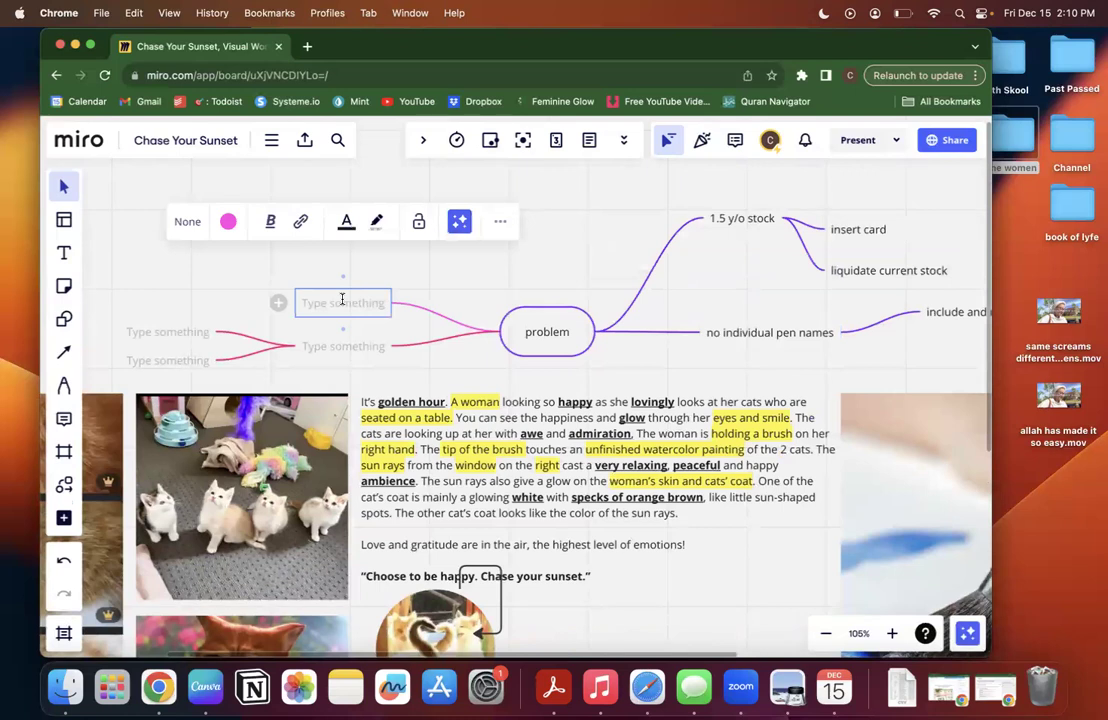
pyautogui.moveTo(940, 312); pyautogui.dragTo(935, 334)
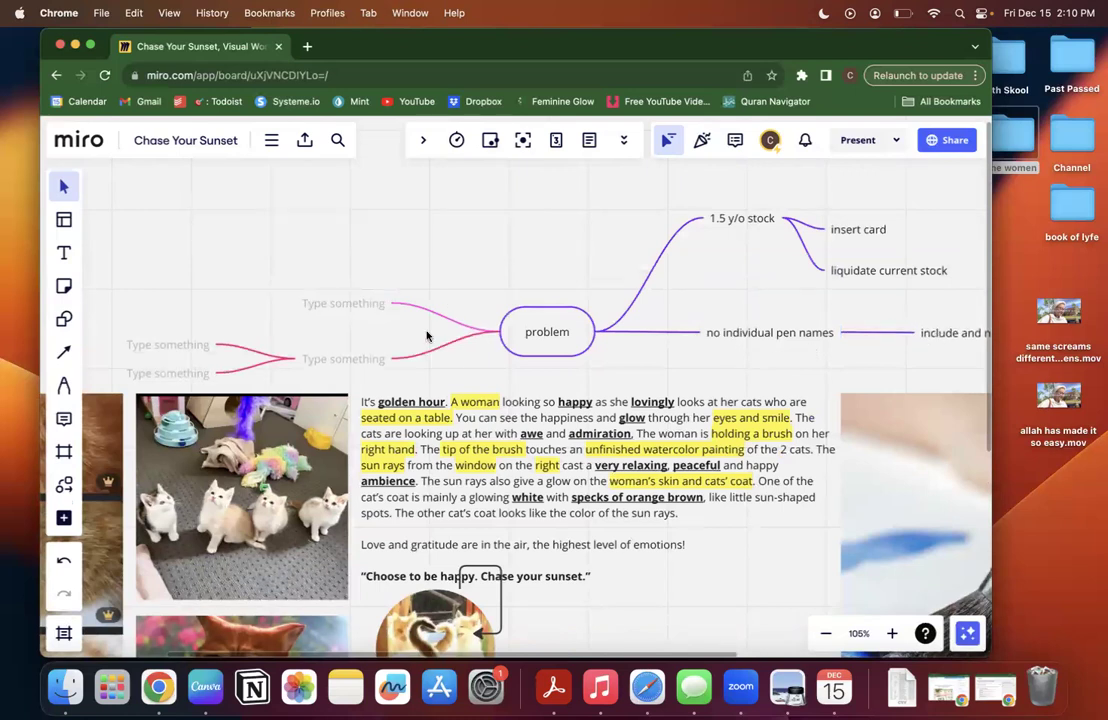
pyautogui.click(351, 307)
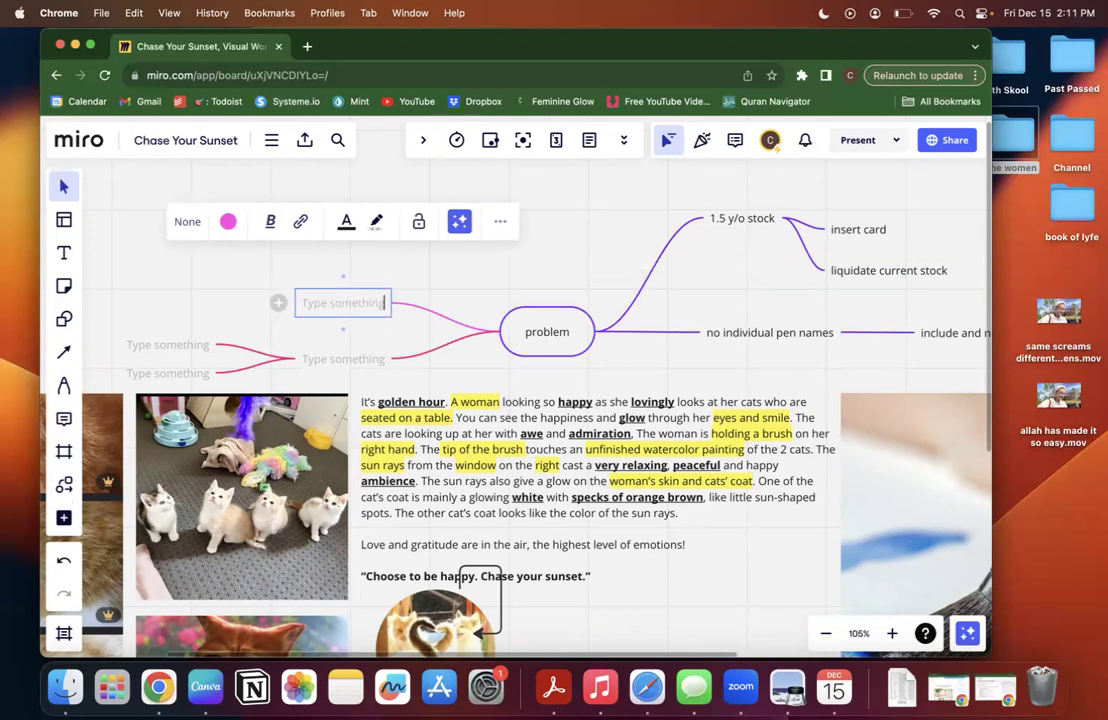
pyautogui.write('same')
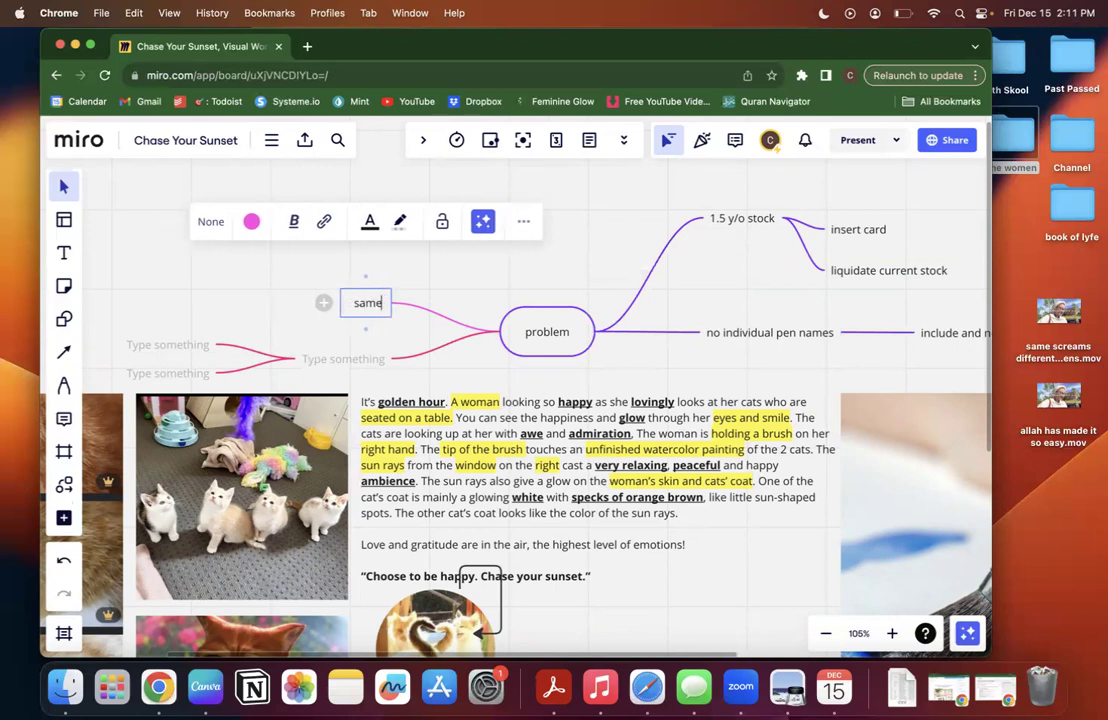
pyautogui.write(' look as')
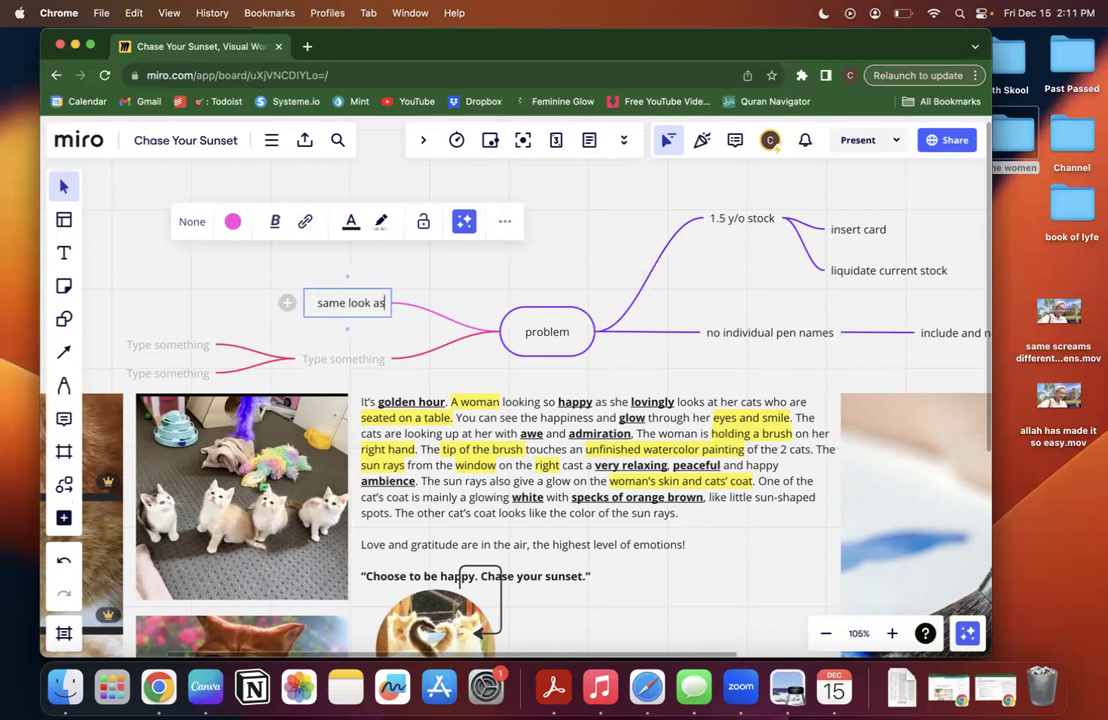
pyautogui.write(' other brands')
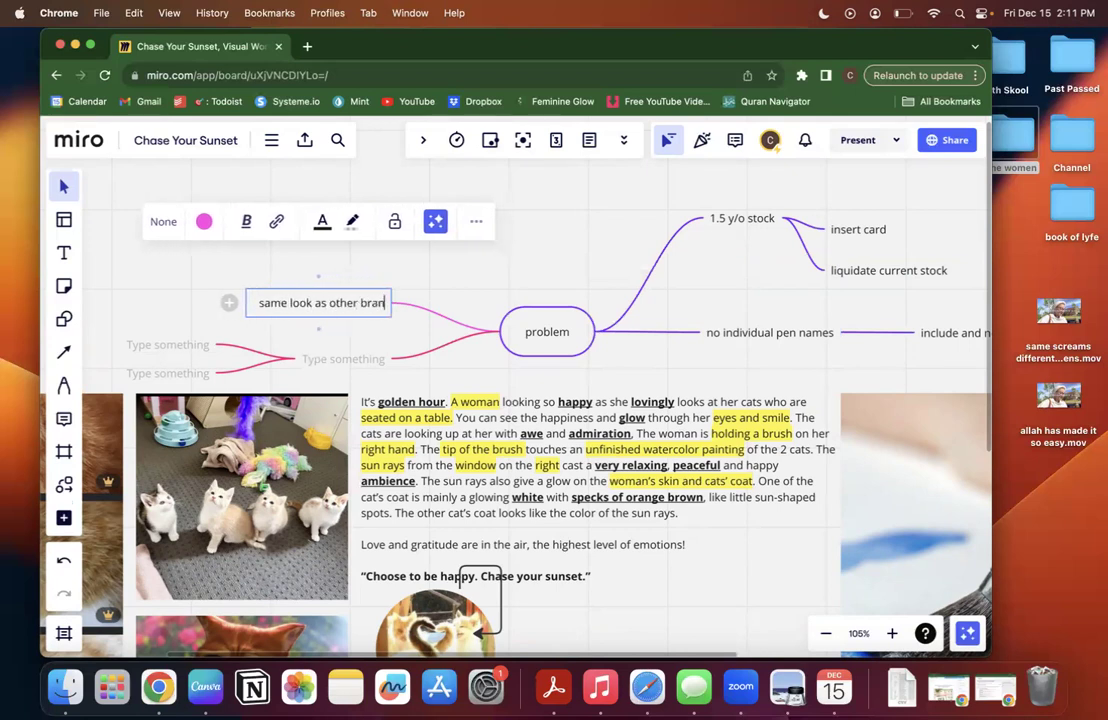
# Add the child solution 'differentiate through packaging' beneath it.
pyautogui.click(221, 306)
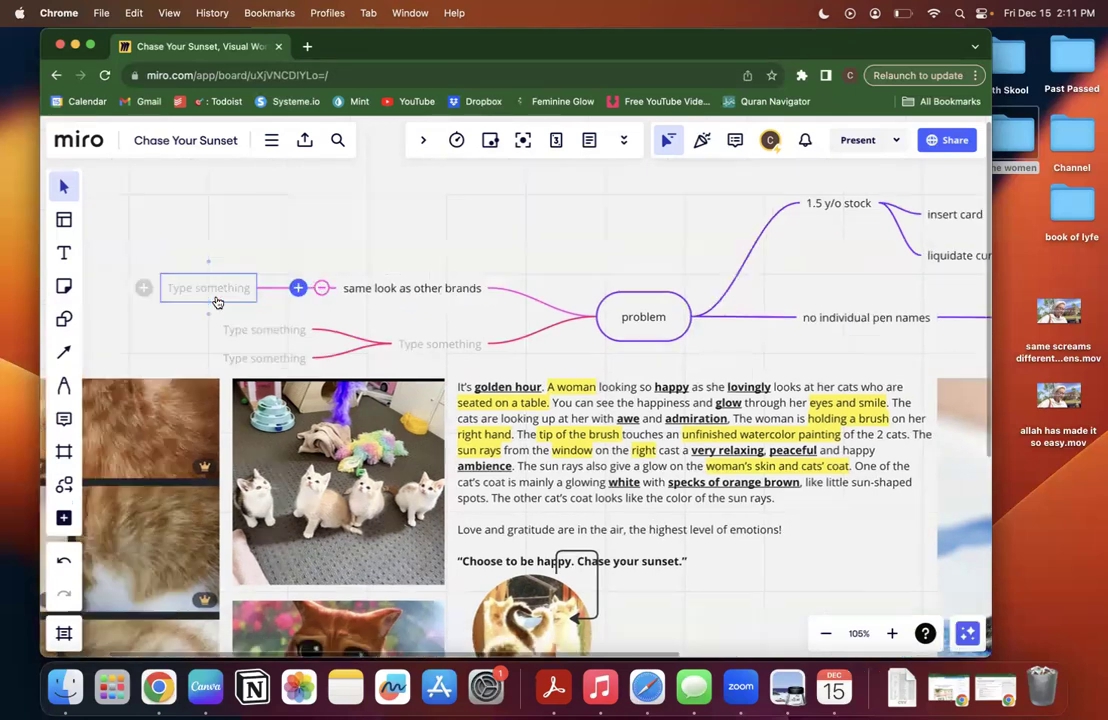
pyautogui.write('differ')
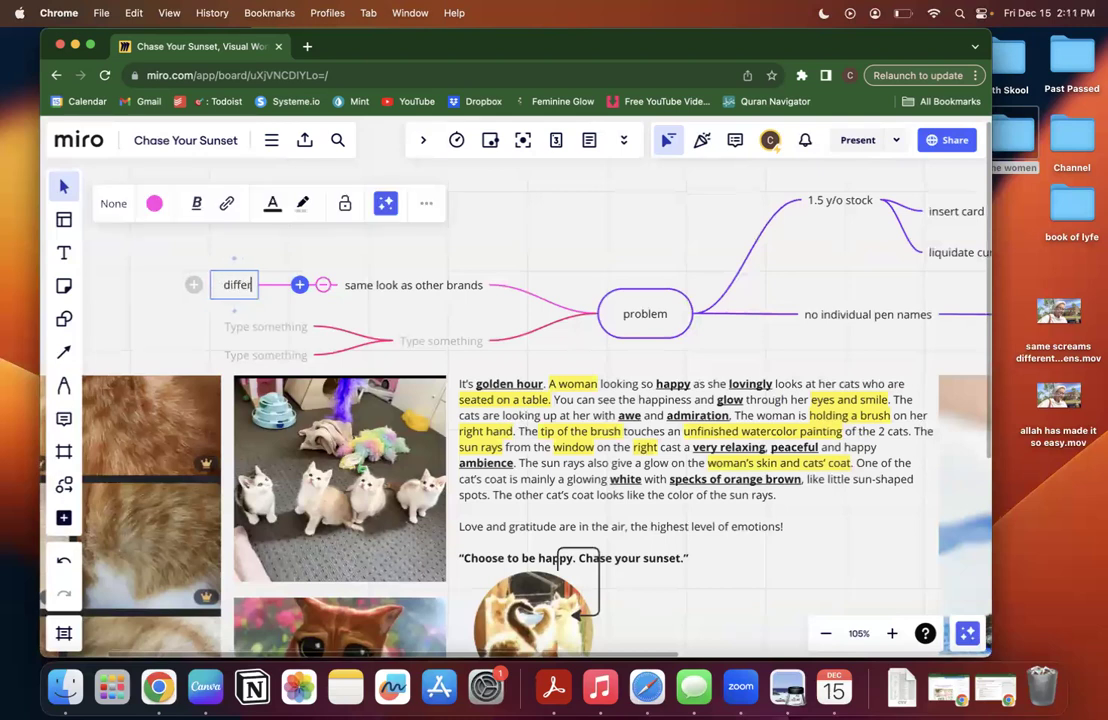
pyautogui.write('entiate')
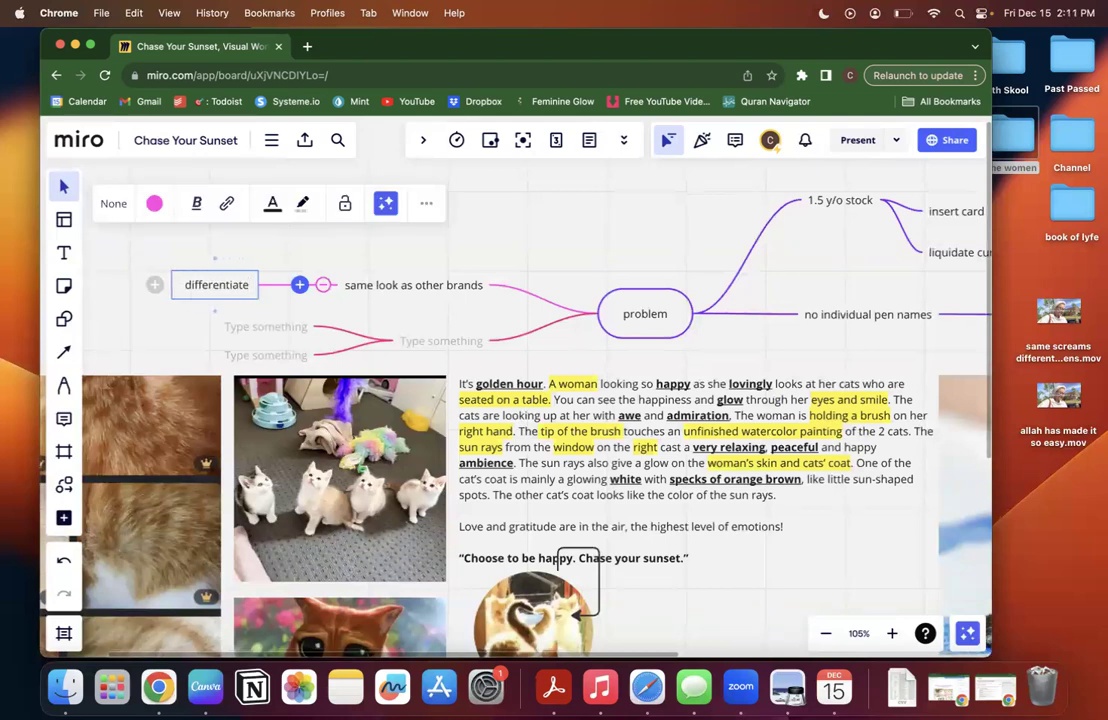
pyautogui.write(' t')
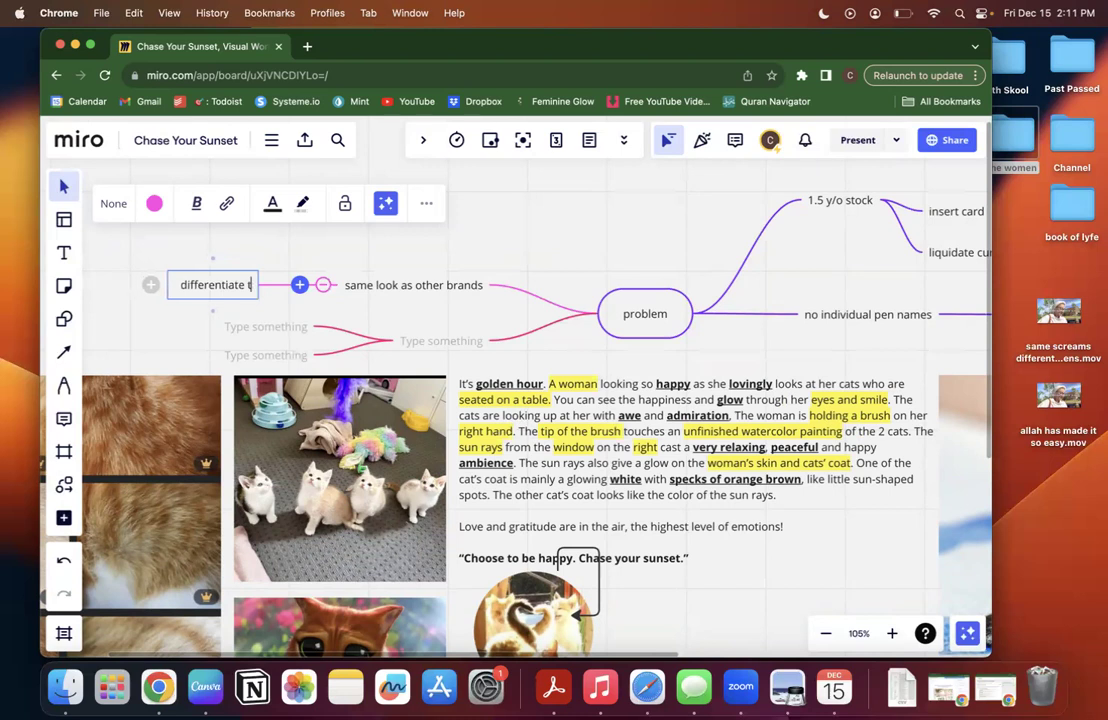
pyautogui.write('hroug')
pyautogui.press('BackSpace')
pyautogui.press('BackSpace')
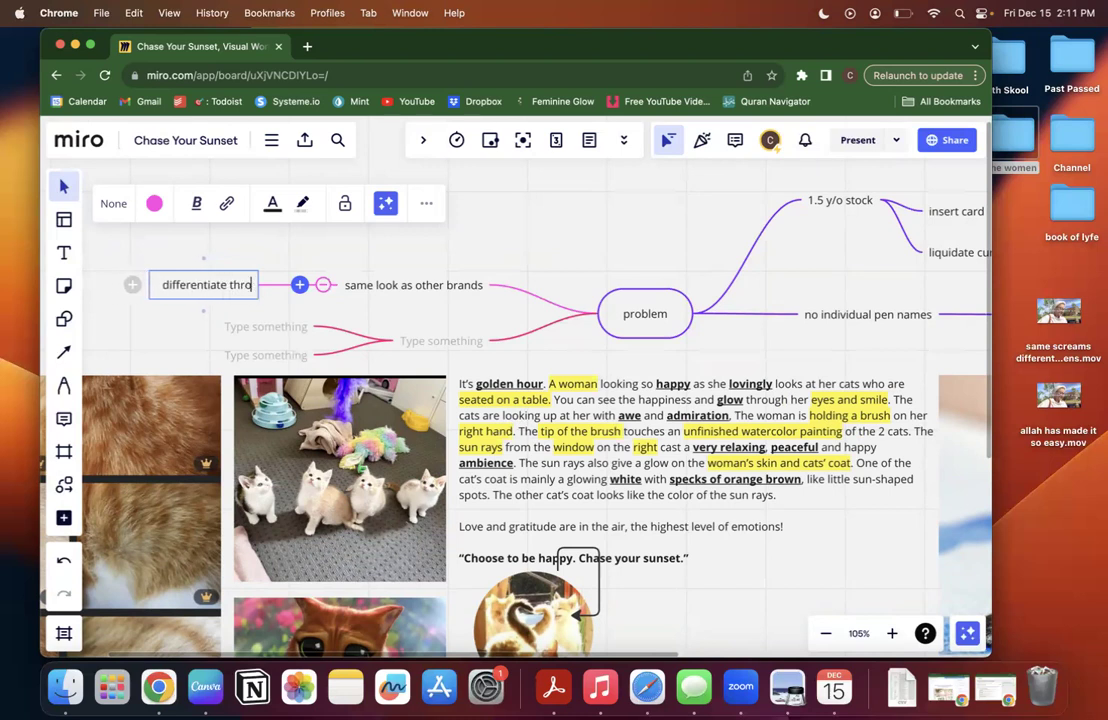
pyautogui.write('ugh pack')
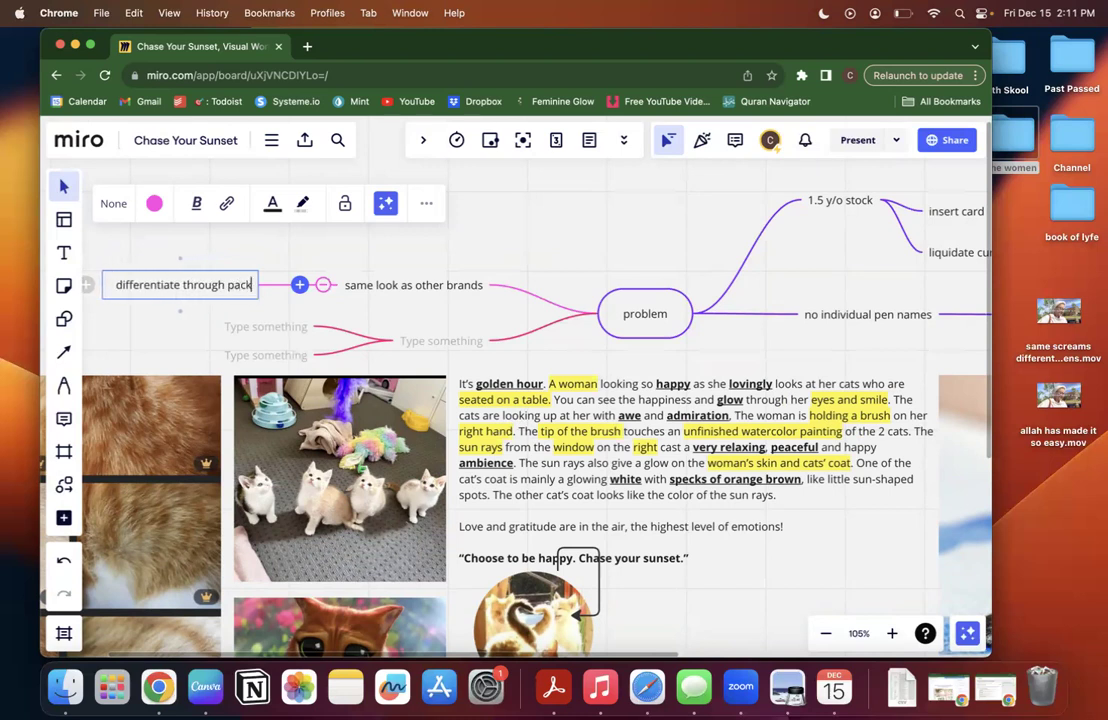
pyautogui.write('aging')
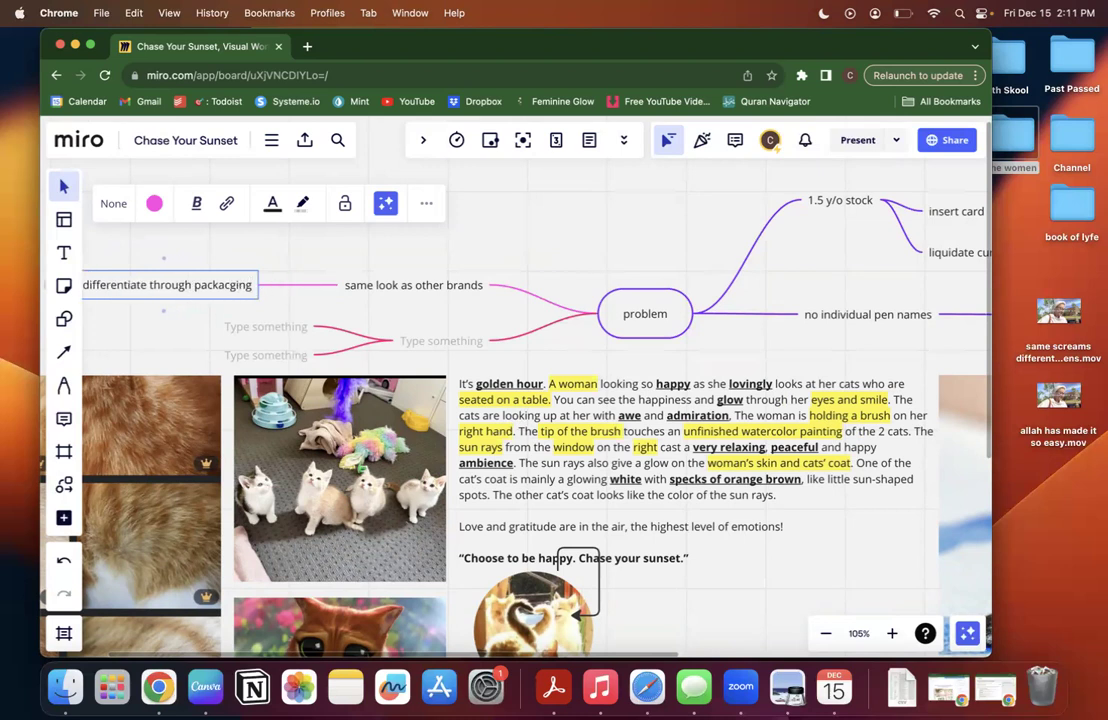
pyautogui.press('BackSpace')
pyautogui.press('BackSpace')
pyautogui.press('BackSpace')
pyautogui.press('BackSpace')
pyautogui.press('BackSpace')
pyautogui.write('ging')
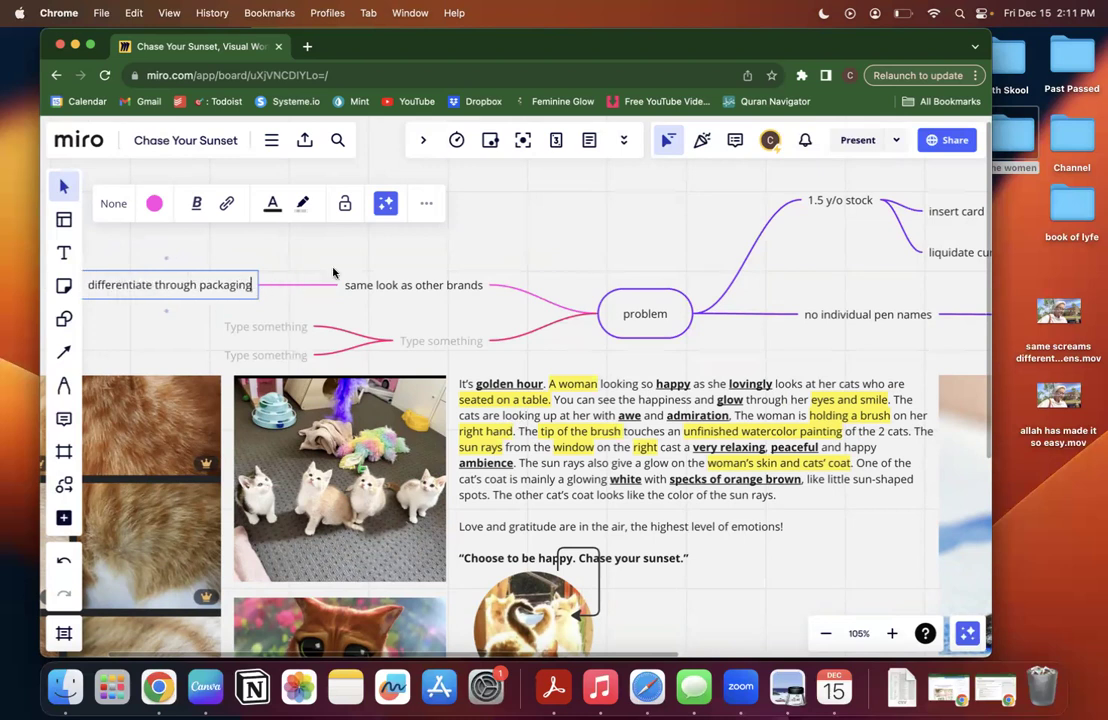
pyautogui.click(291, 234)
pyautogui.moveTo(654, 55); pyautogui.dragTo(680, 55)
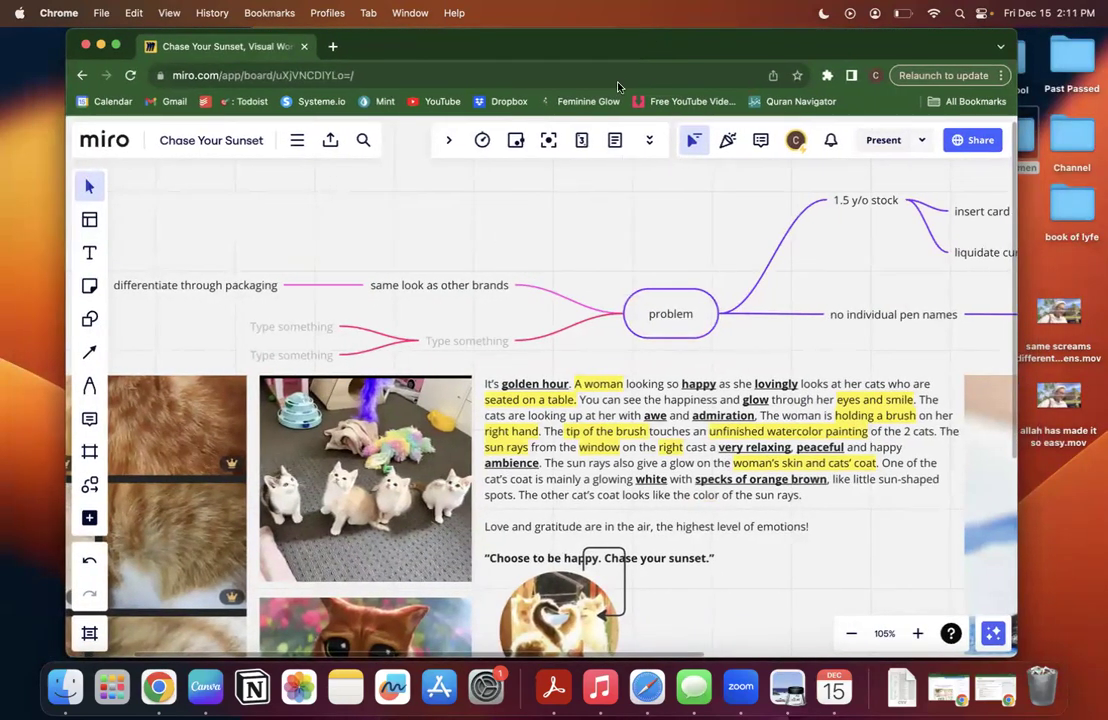
pyautogui.moveTo(632, 48); pyautogui.dragTo(578, 36)
# Open the Earth Skool folder on the desktop and then its Earth Skool Etsy subfolder.
pyautogui.click(1006, 66)
pyautogui.doubleClick(1006, 66)
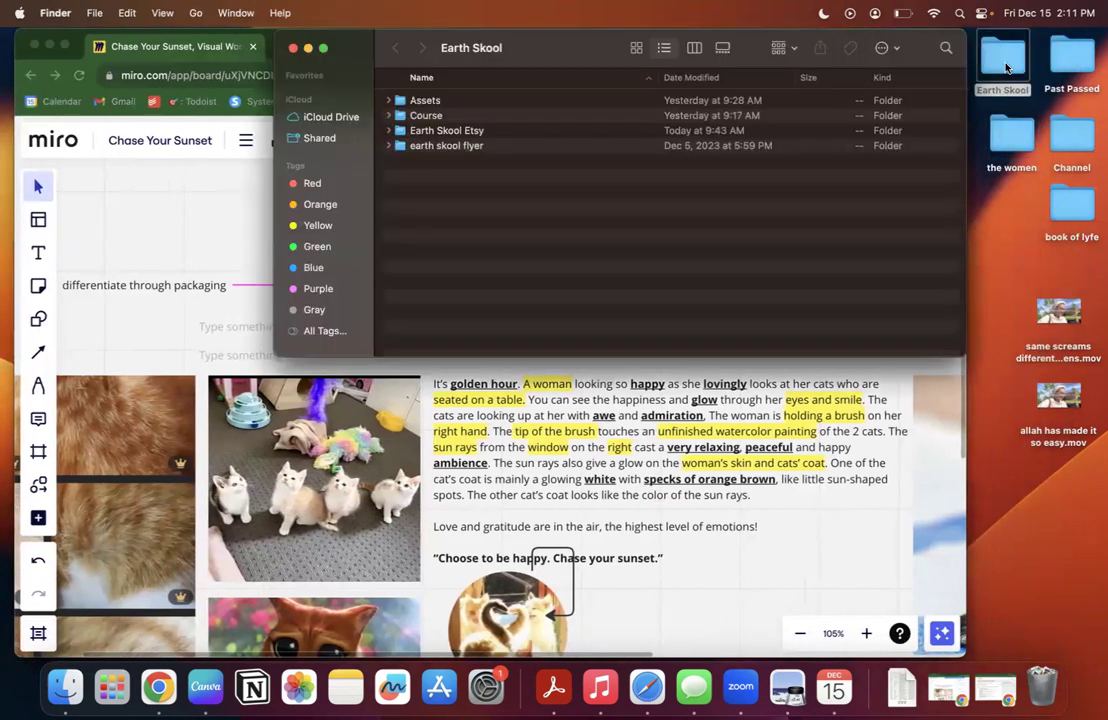
pyautogui.click(410, 100)
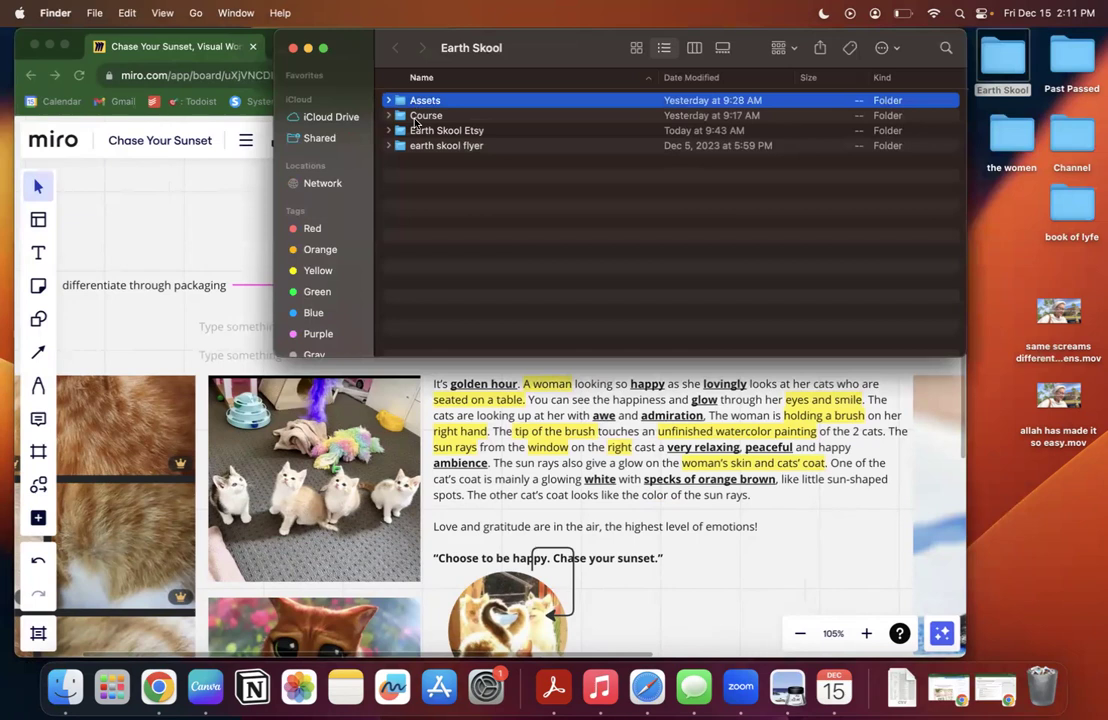
pyautogui.click(415, 115)
pyautogui.click(415, 100)
pyautogui.click(415, 115)
pyautogui.doubleClick(415, 131)
pyautogui.scroll(2, 445, 138)
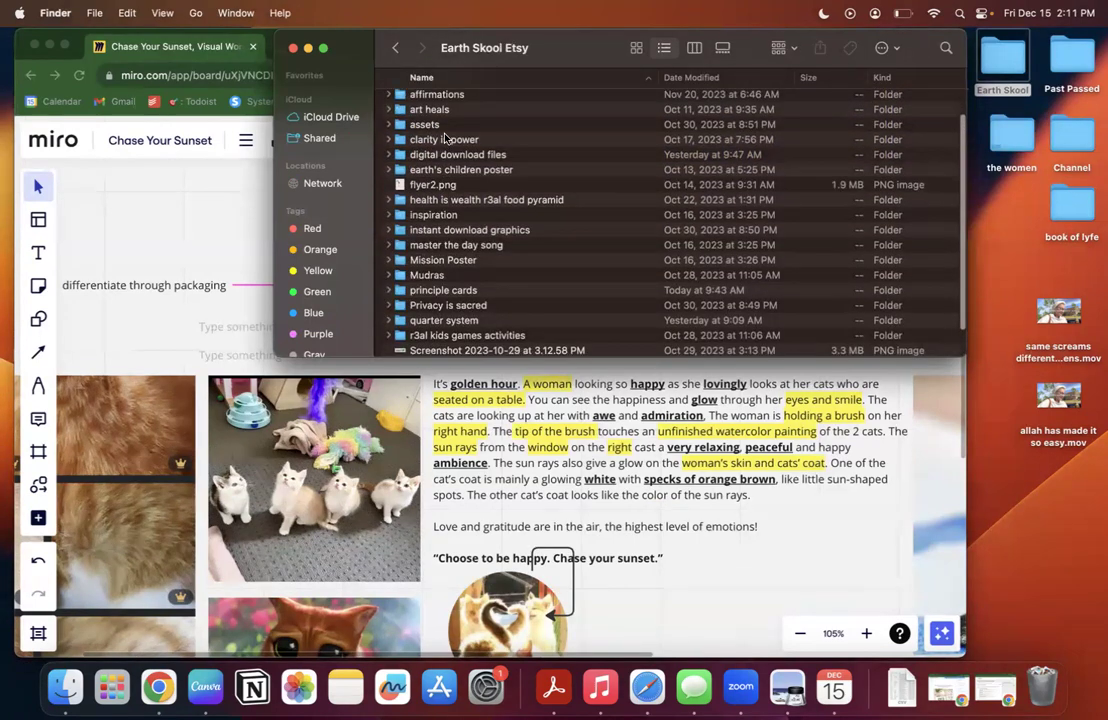
pyautogui.scroll(2, 446, 139)
pyautogui.scroll(-5, 446, 139)
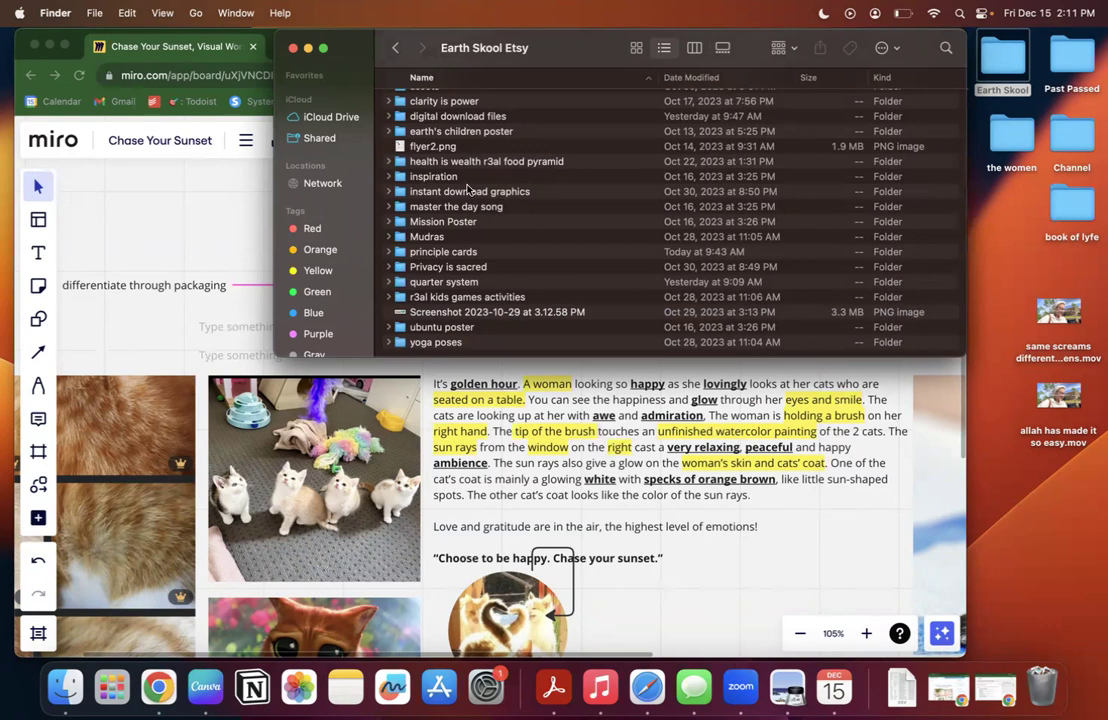
pyautogui.scroll(5, 451, 197)
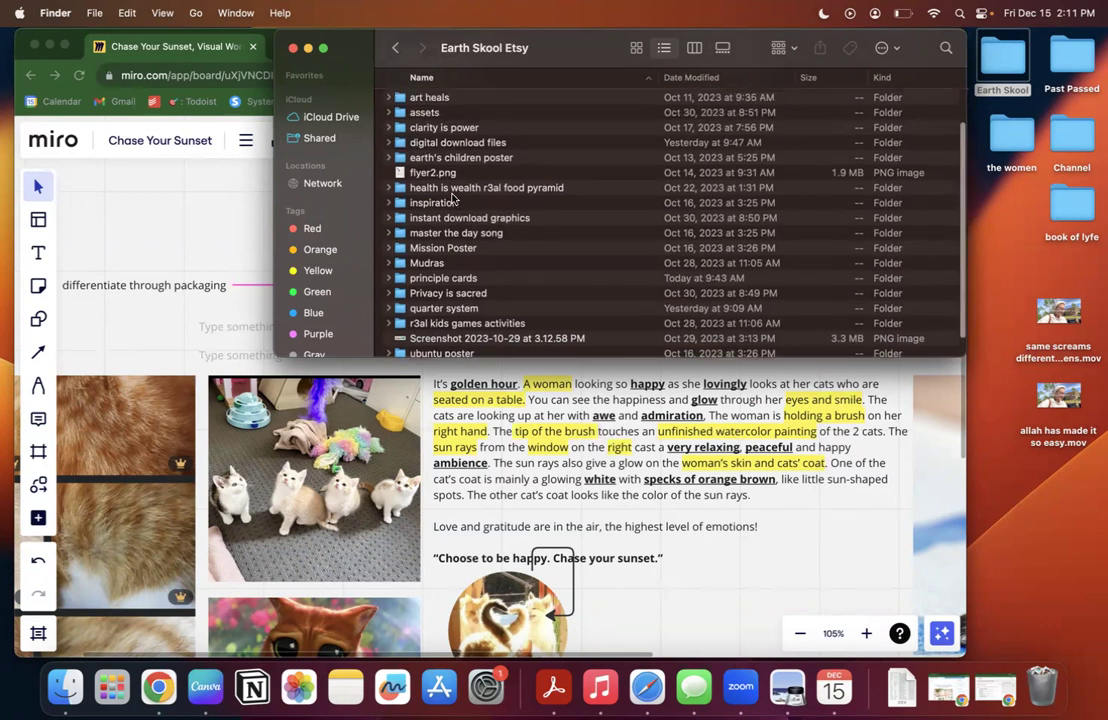
pyautogui.scroll(-5, 451, 197)
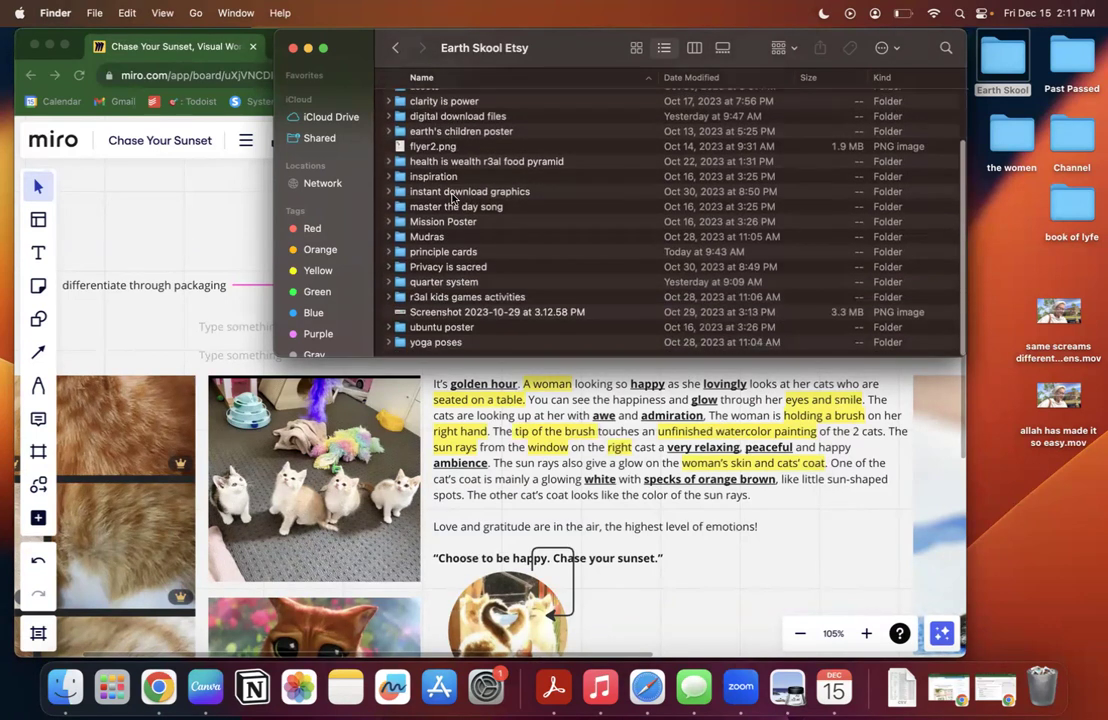
# Open principle cards, view the 12 Cards screenshot in Preview, and close it.
pyautogui.doubleClick(447, 257)
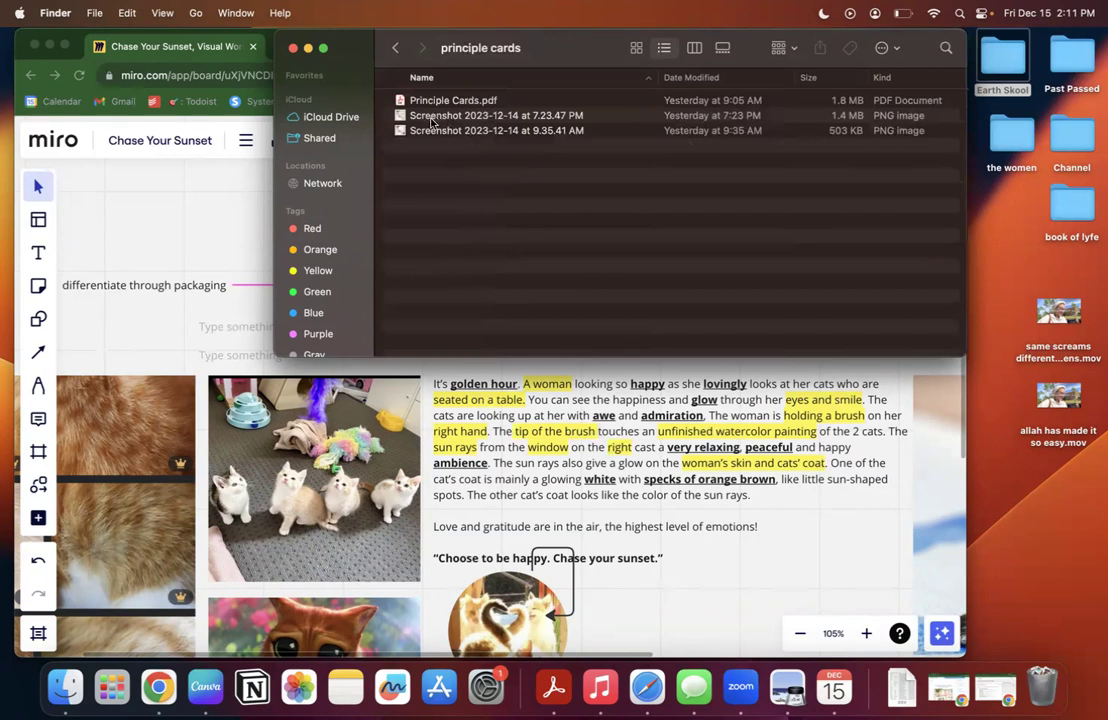
pyautogui.doubleClick(376, 112)
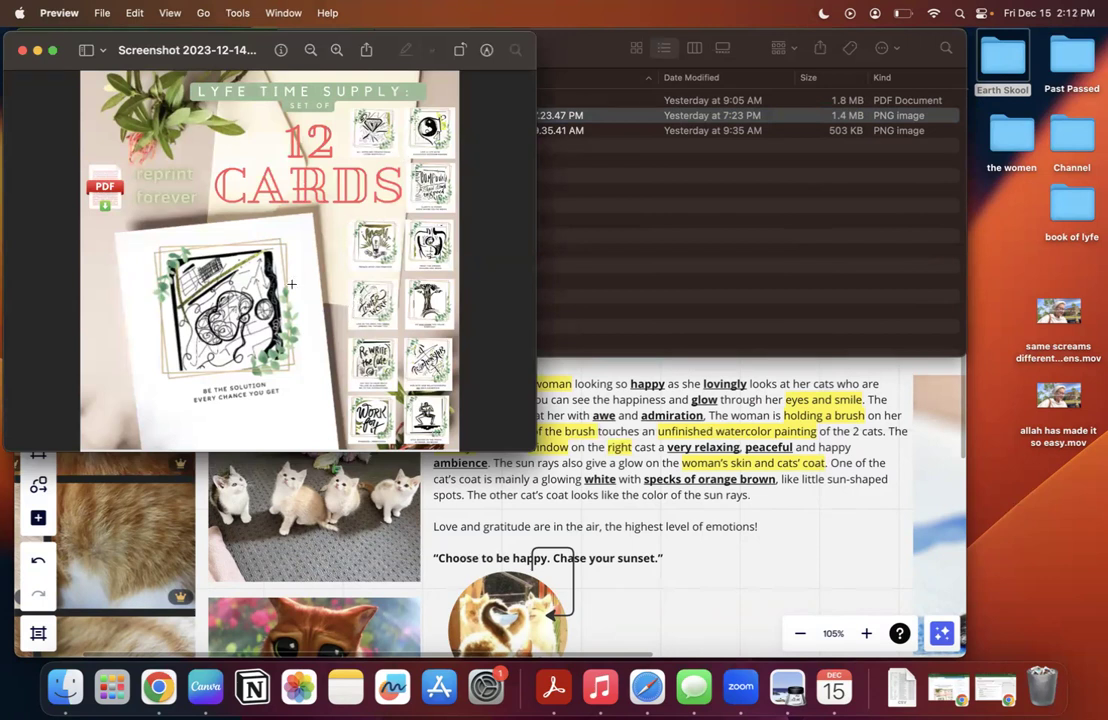
pyautogui.scroll(3, 232, 296)
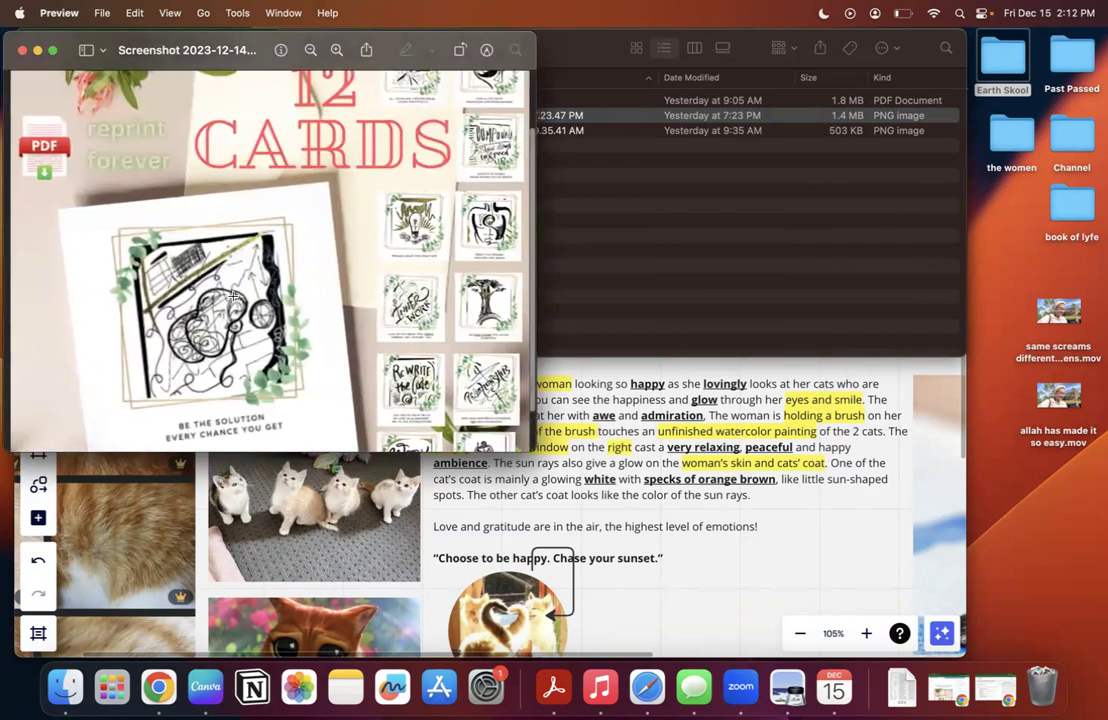
pyautogui.scroll(-4, 232, 296)
pyautogui.scroll(-1, 232, 296)
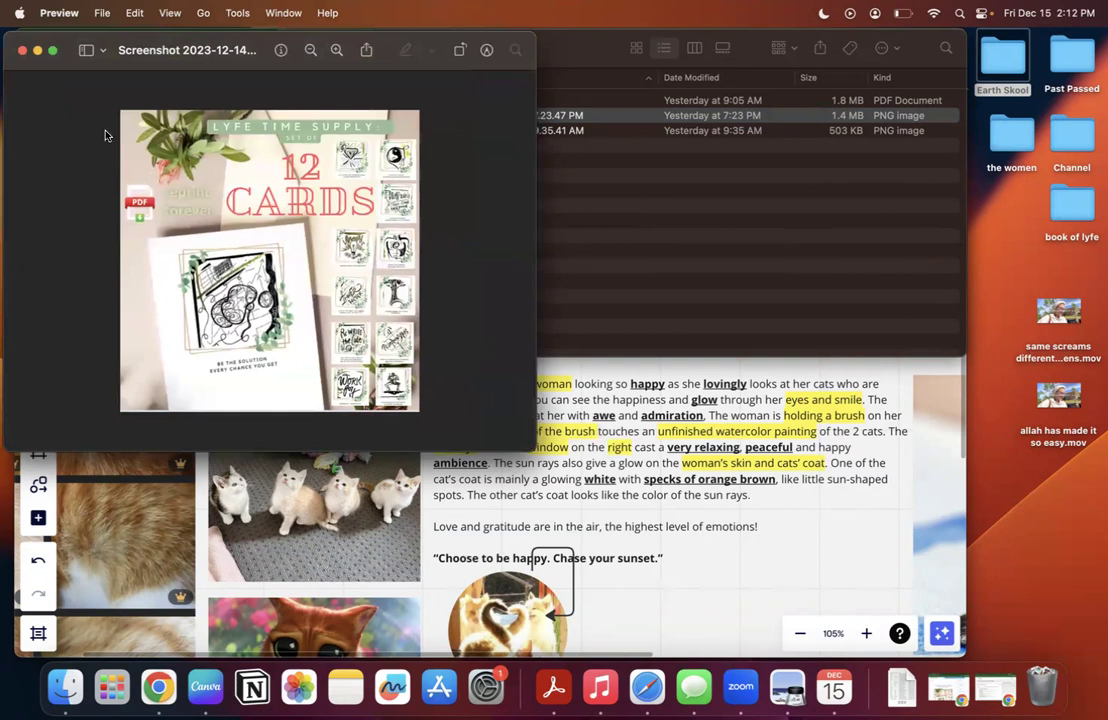
pyautogui.click(22, 50)
# Return to Earth Skool Etsy and open School Documentary.mp4 from the digital download files folder.
pyautogui.click(540, 116)
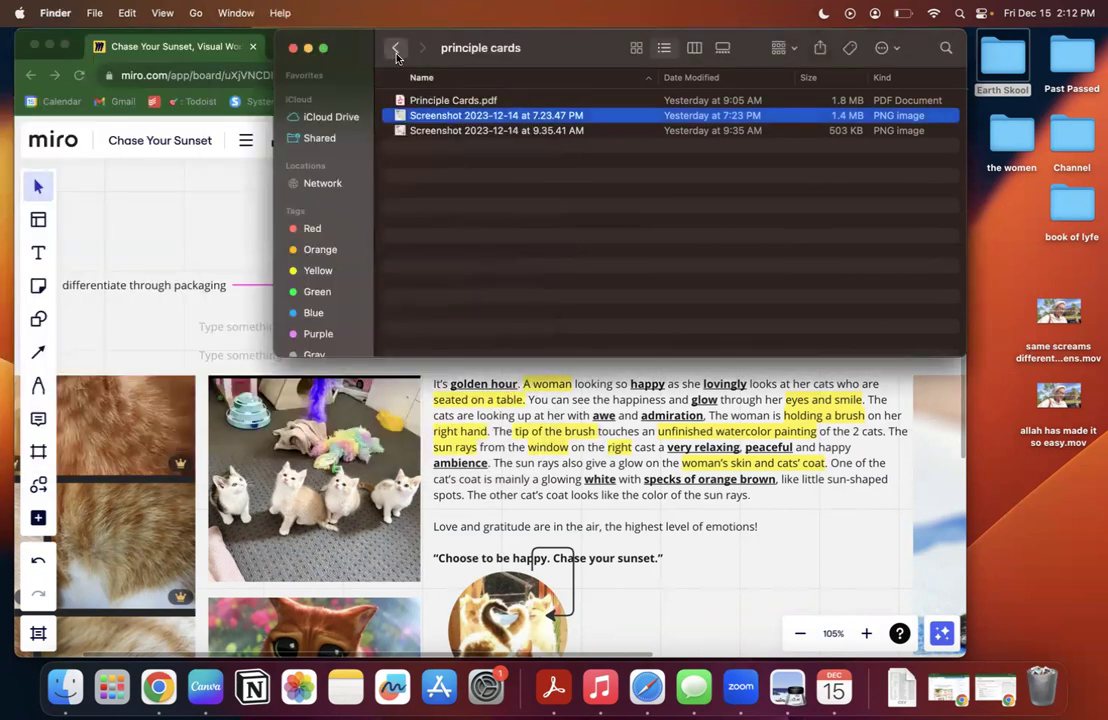
pyautogui.click(395, 47)
pyautogui.click(478, 195)
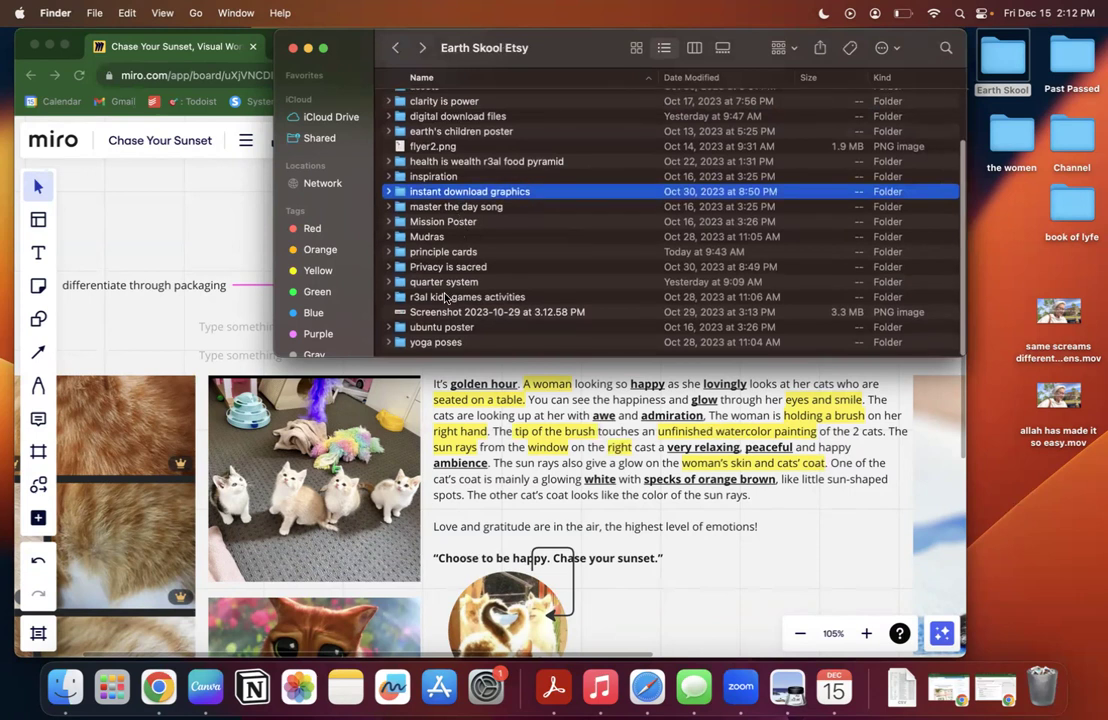
pyautogui.scroll(2, 463, 168)
pyautogui.scroll(2, 463, 168)
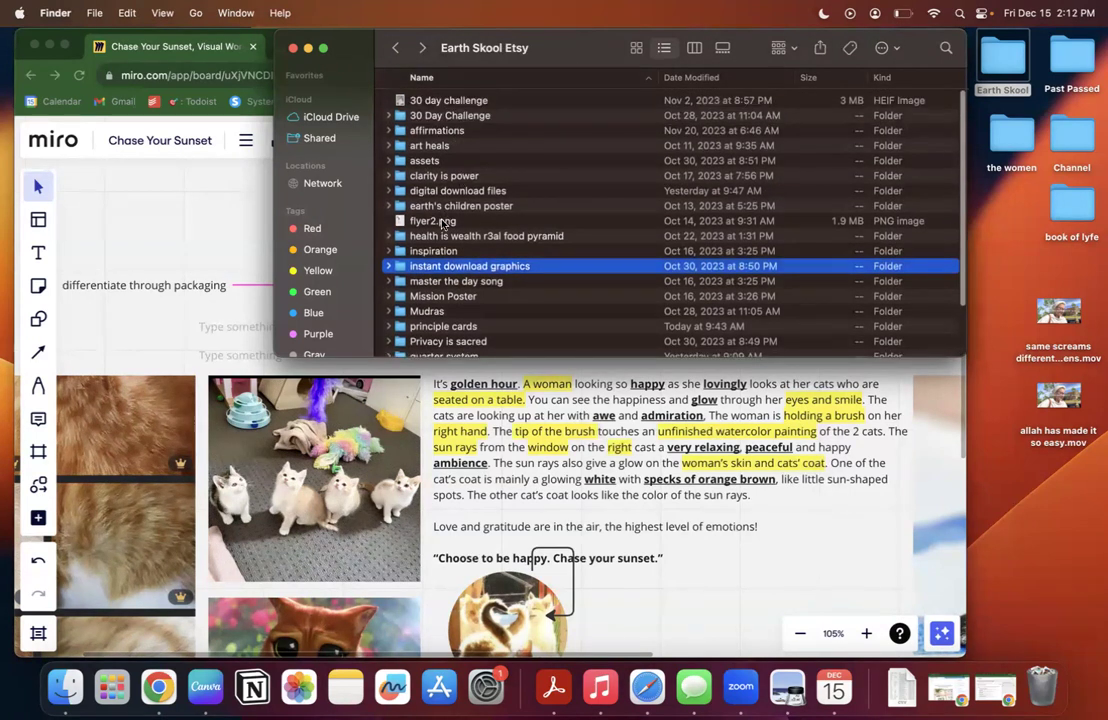
pyautogui.doubleClick(442, 168)
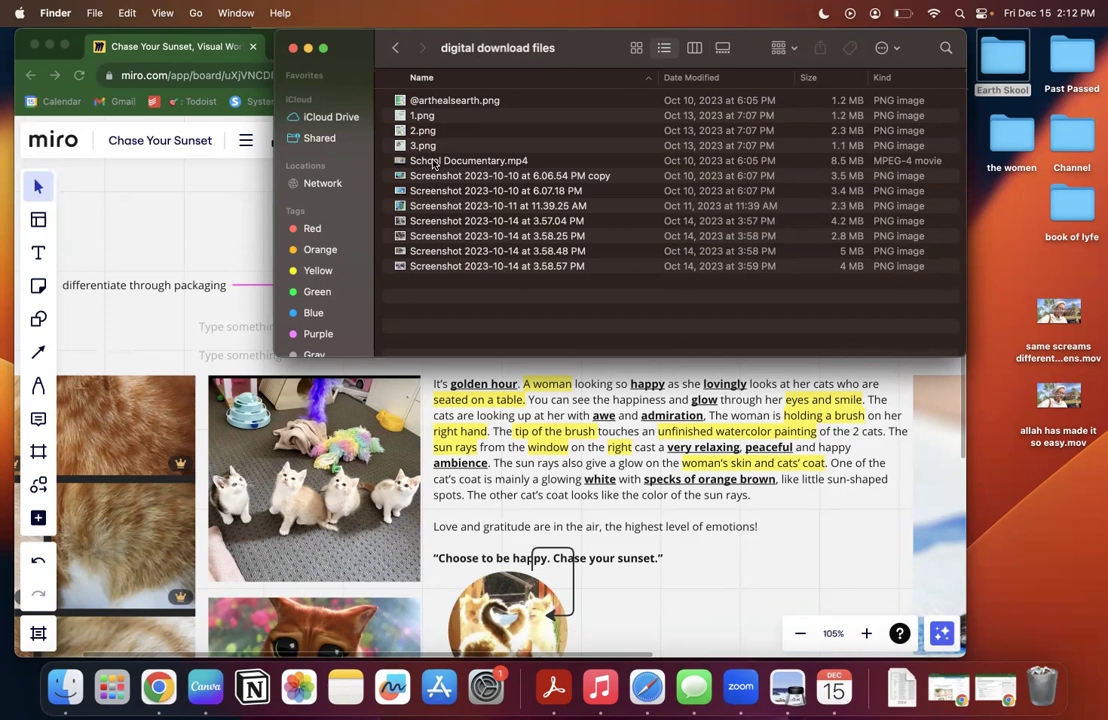
pyautogui.doubleClick(435, 163)
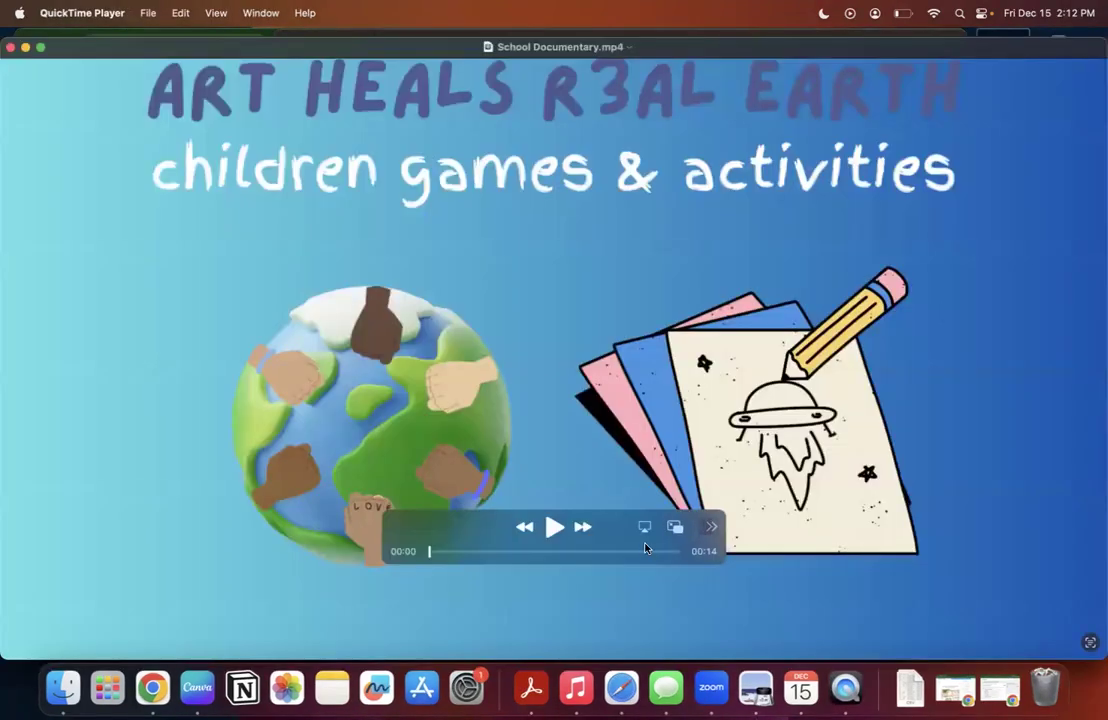
# Play the 14-second School Documentary clip to the end, then close QuickTime Player.
pyautogui.click(554, 527)
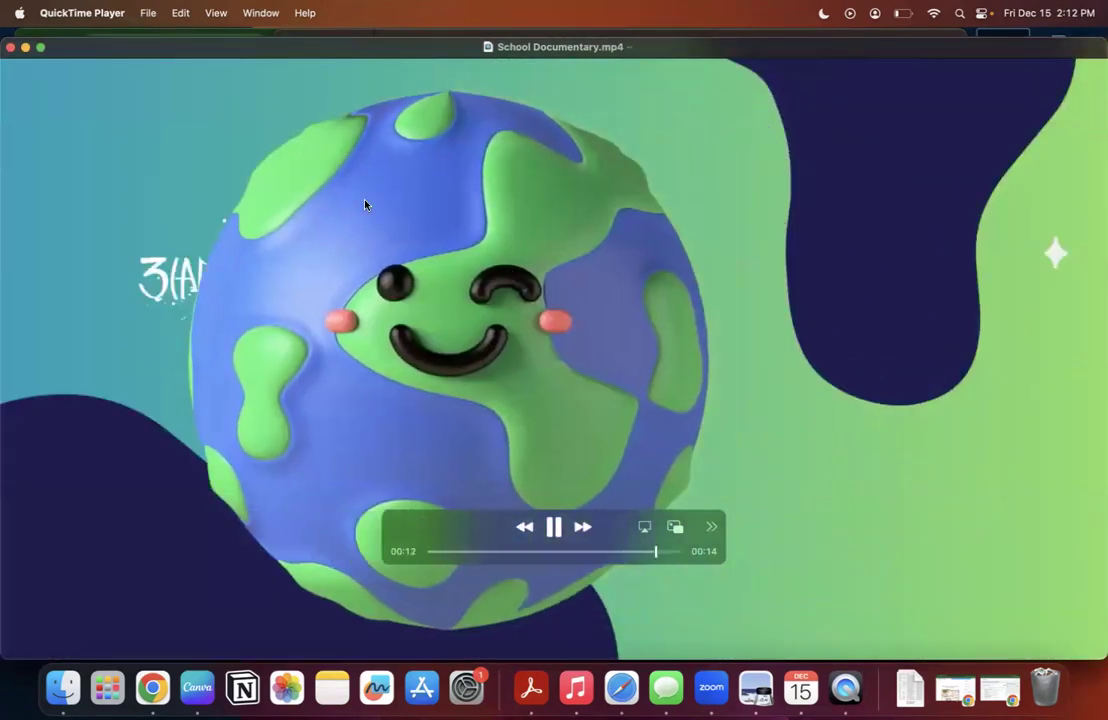
pyautogui.click(11, 48)
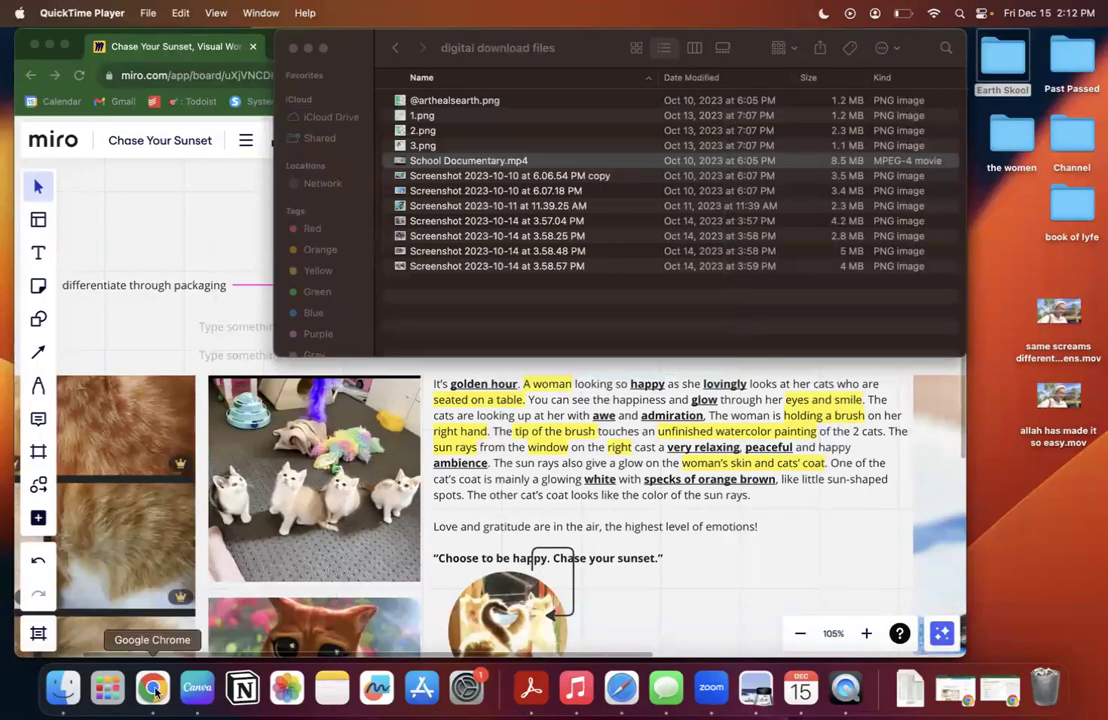
# Open Etsy in a new Chrome tab, check the 3-item $101.66 cart, then close the tab.
pyautogui.click(153, 688)
pyautogui.click(274, 47)
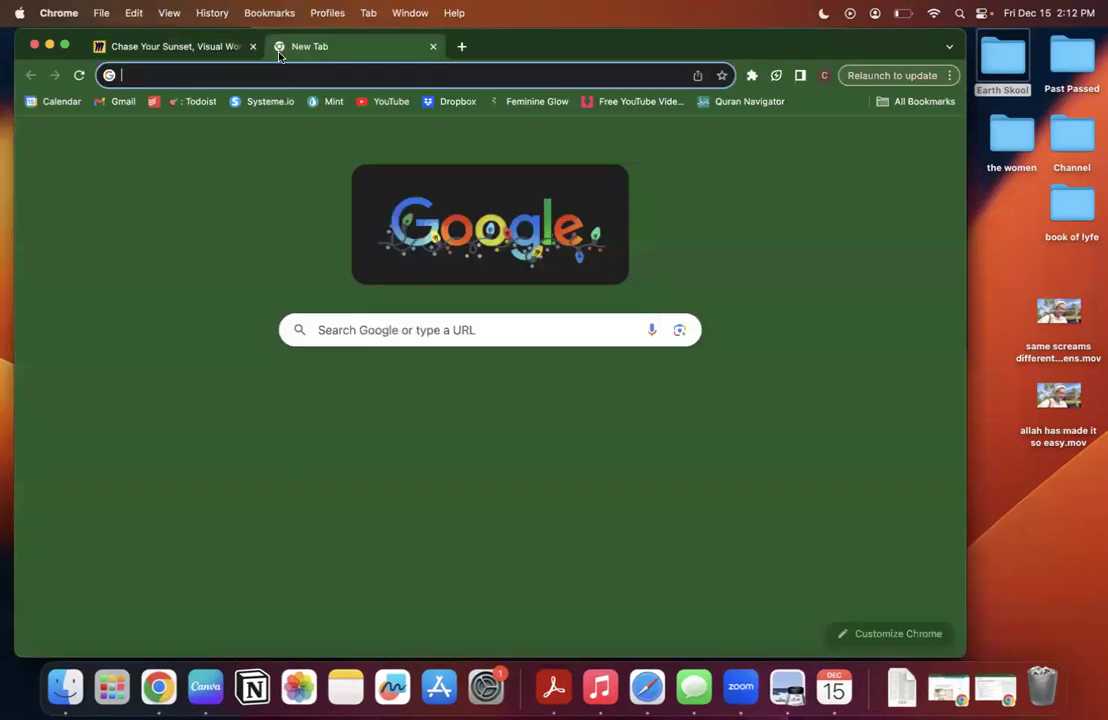
pyautogui.click(535, 393)
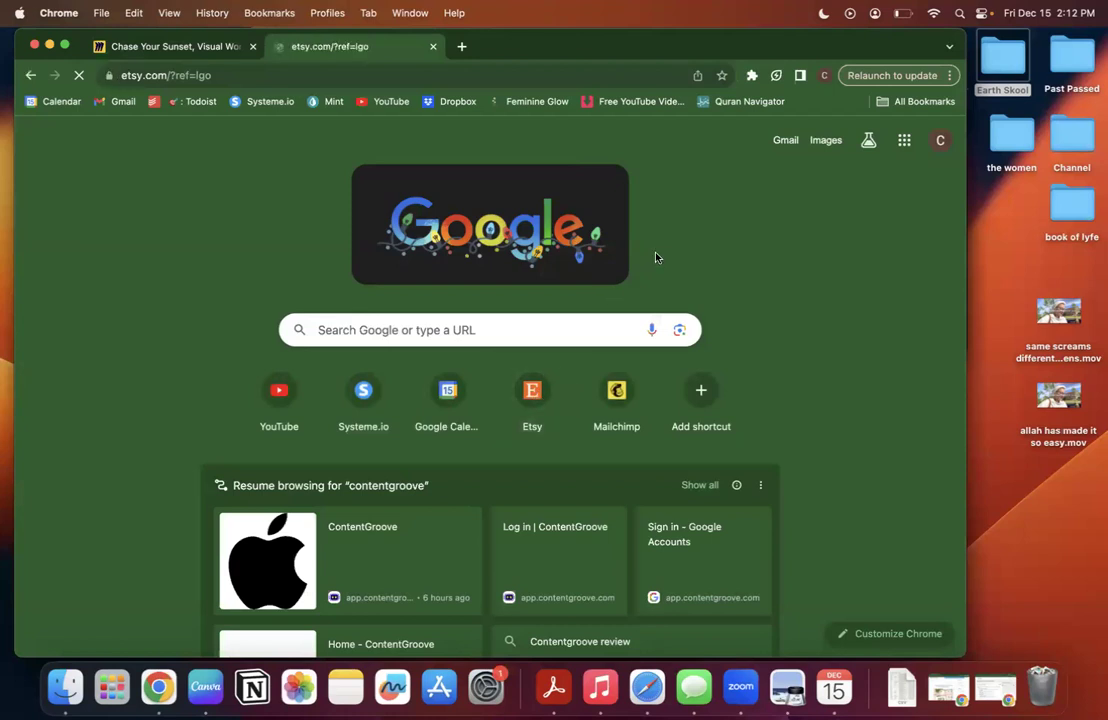
pyautogui.scroll(-3, 655, 285)
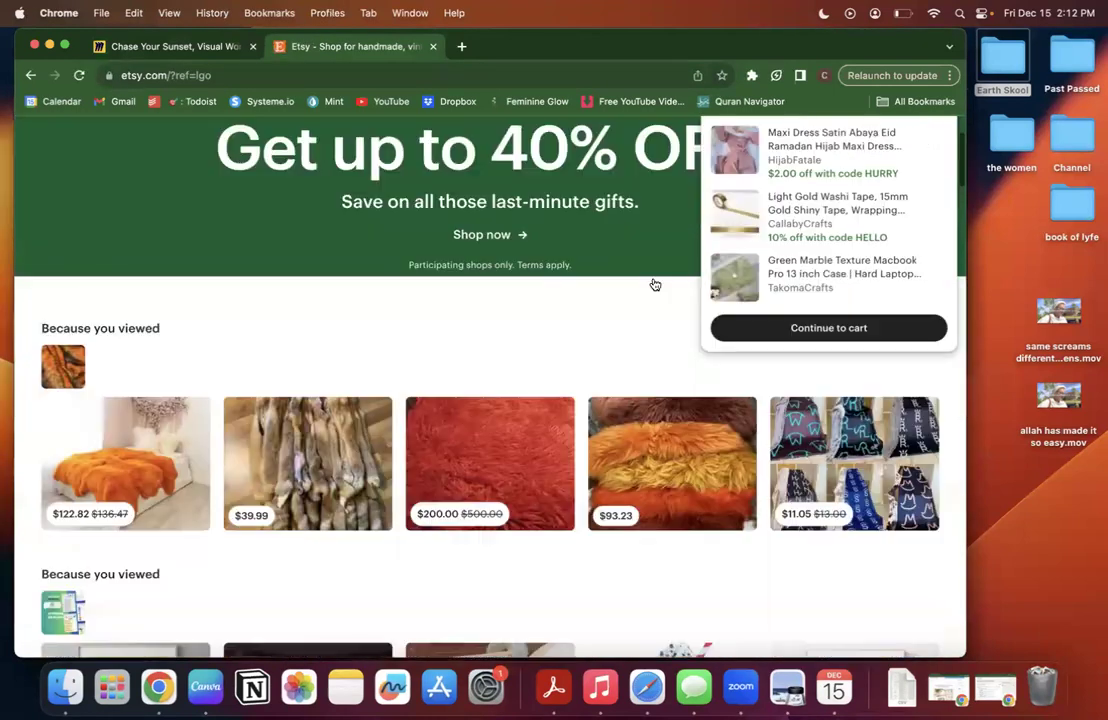
pyautogui.scroll(1, 655, 285)
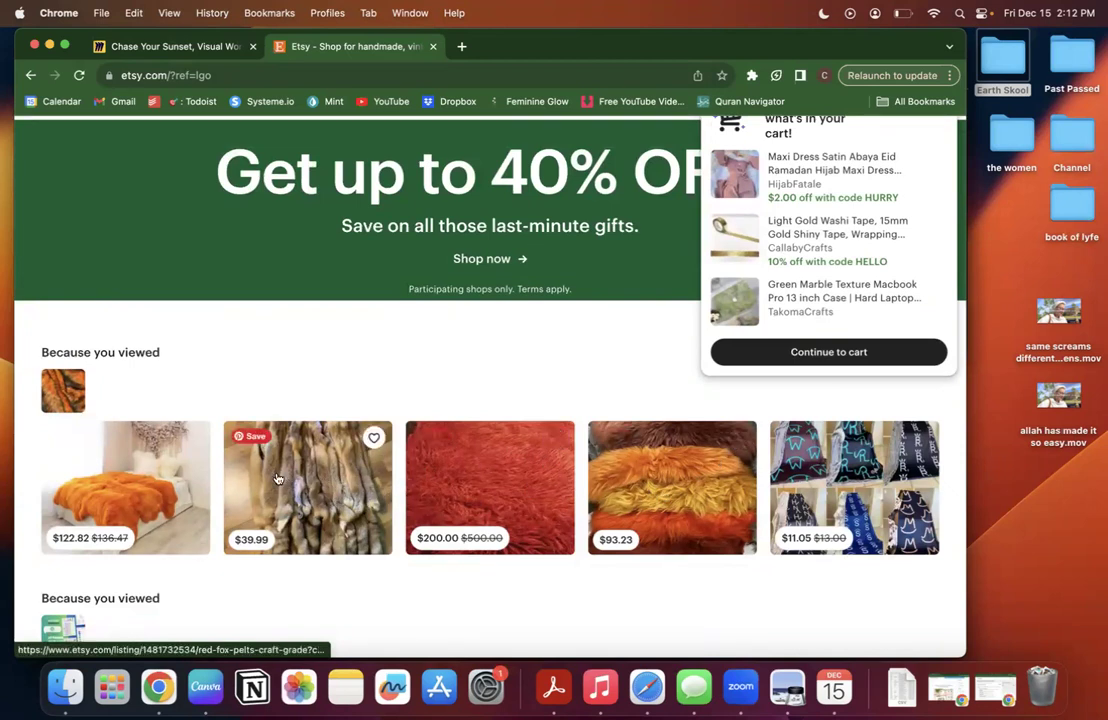
pyautogui.scroll(3, 407, 355)
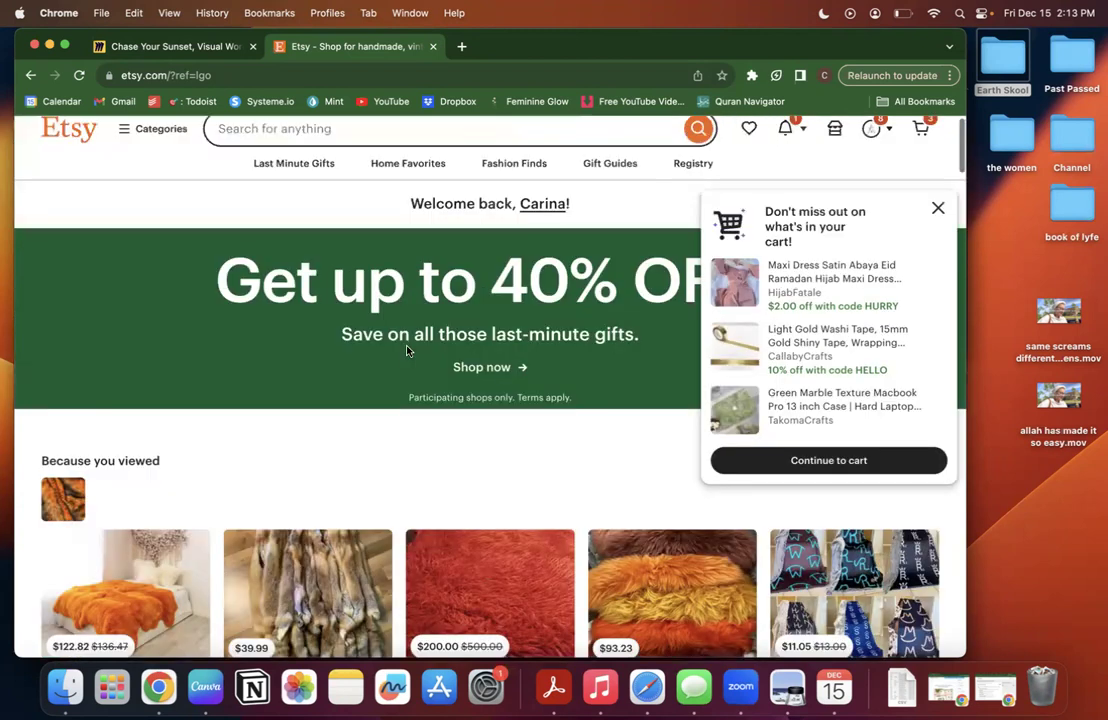
pyautogui.moveTo(910, 148)
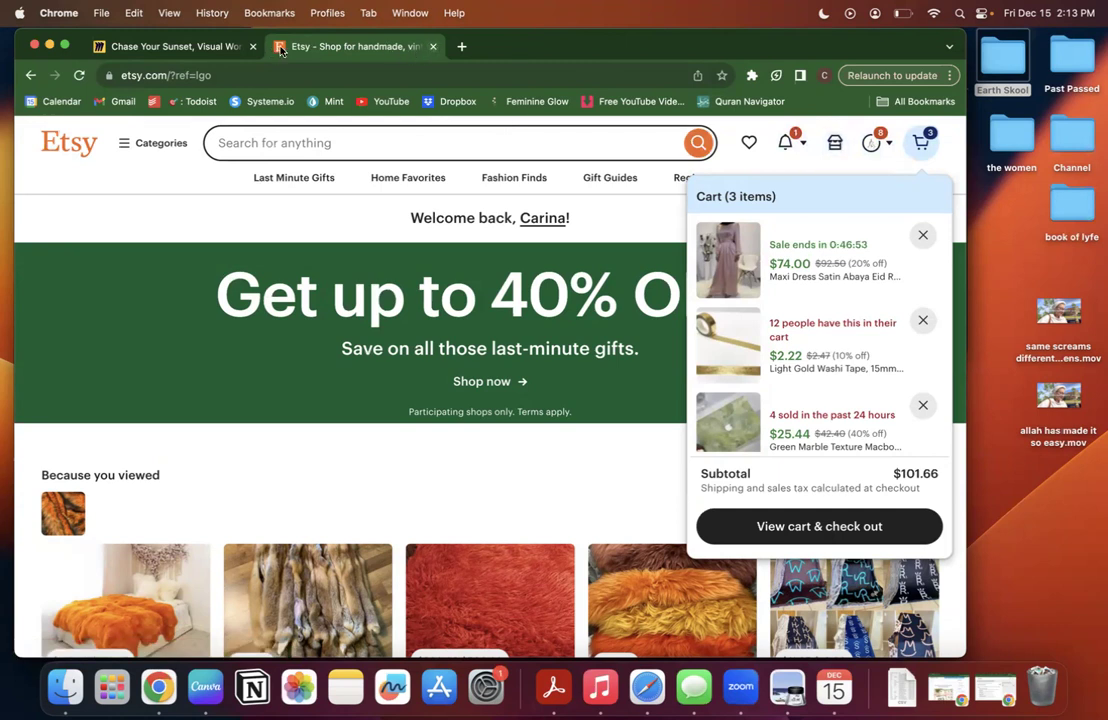
pyautogui.press('super+w')
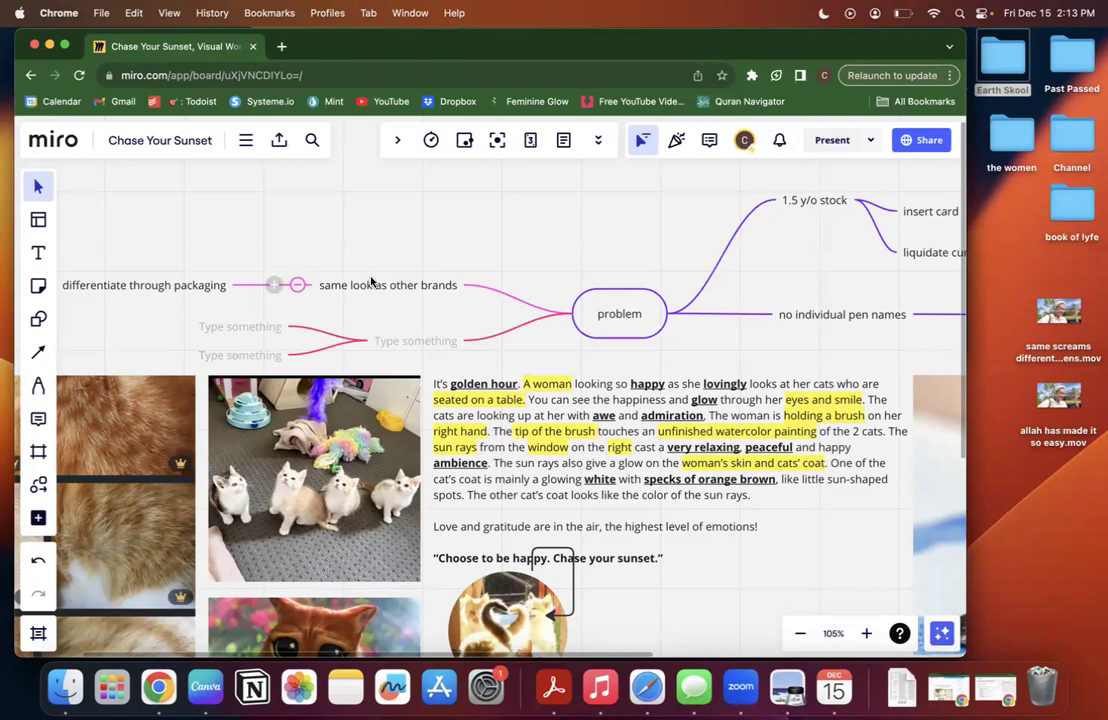
pyautogui.click(425, 342)
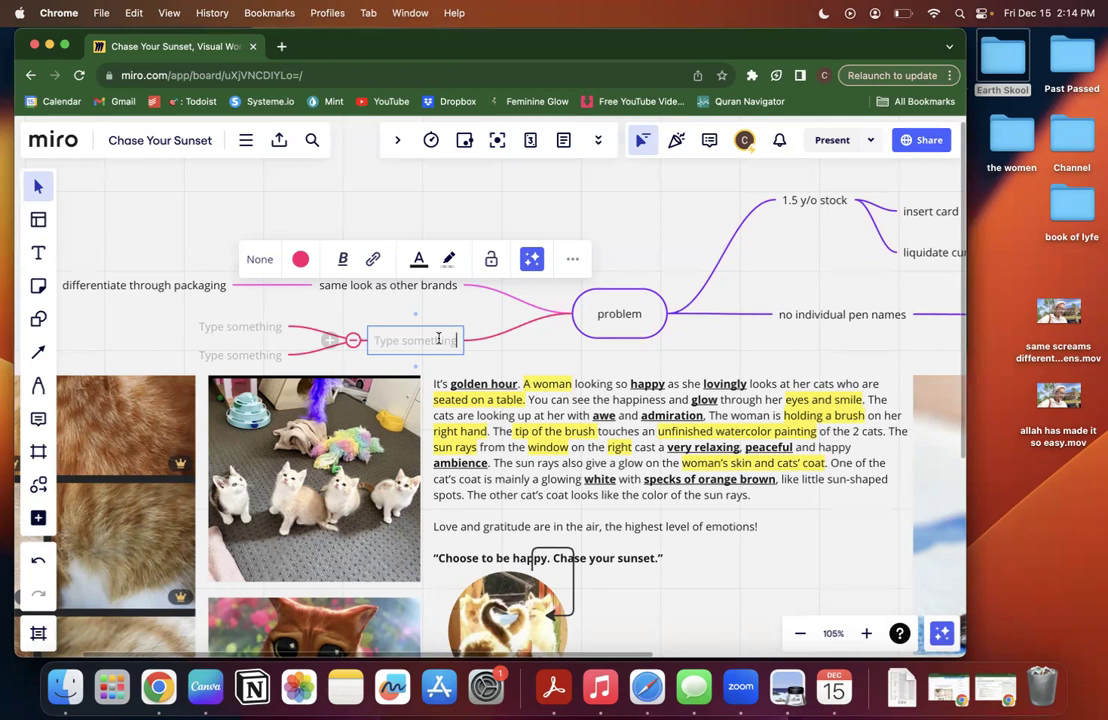
# Label the empty problem branch 'insurance amazon'.
pyautogui.write('in')
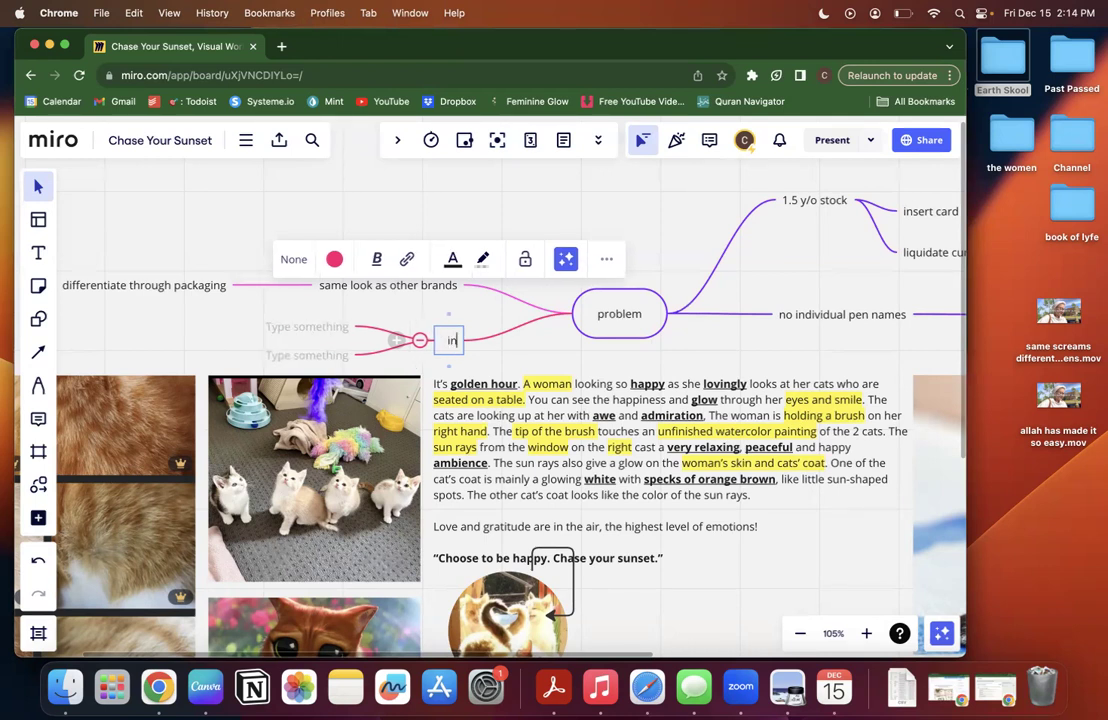
pyautogui.write('surance amazon')
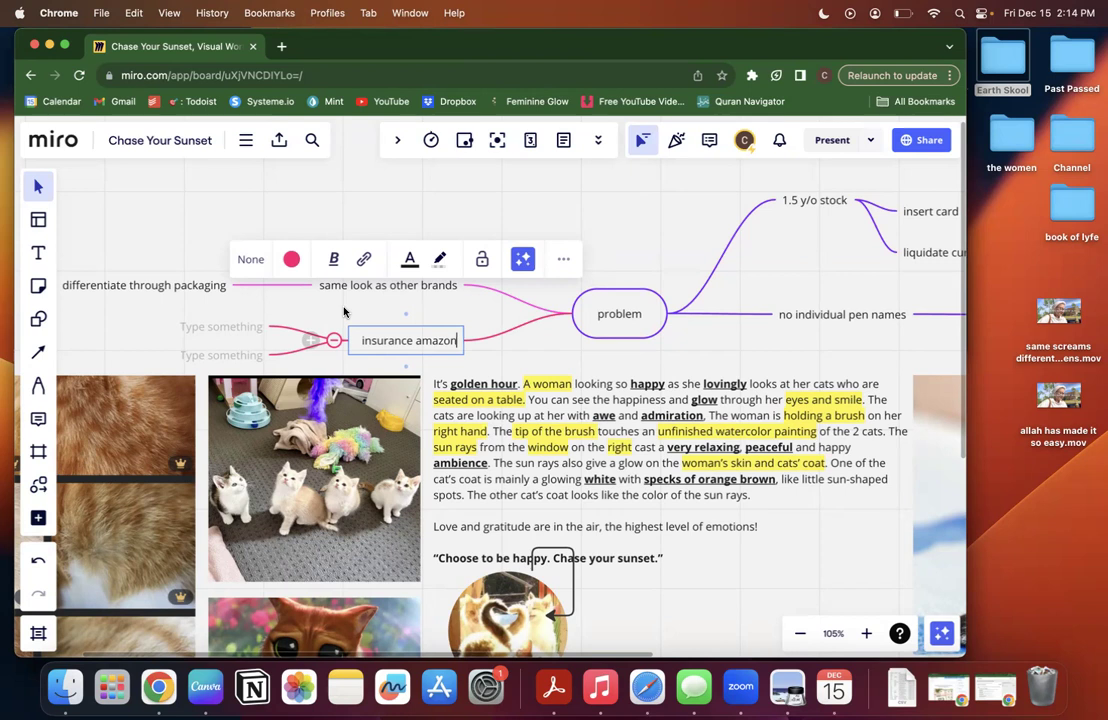
# Change the central 'problem' node's text to 'problems and solutions'.
pyautogui.click(643, 316)
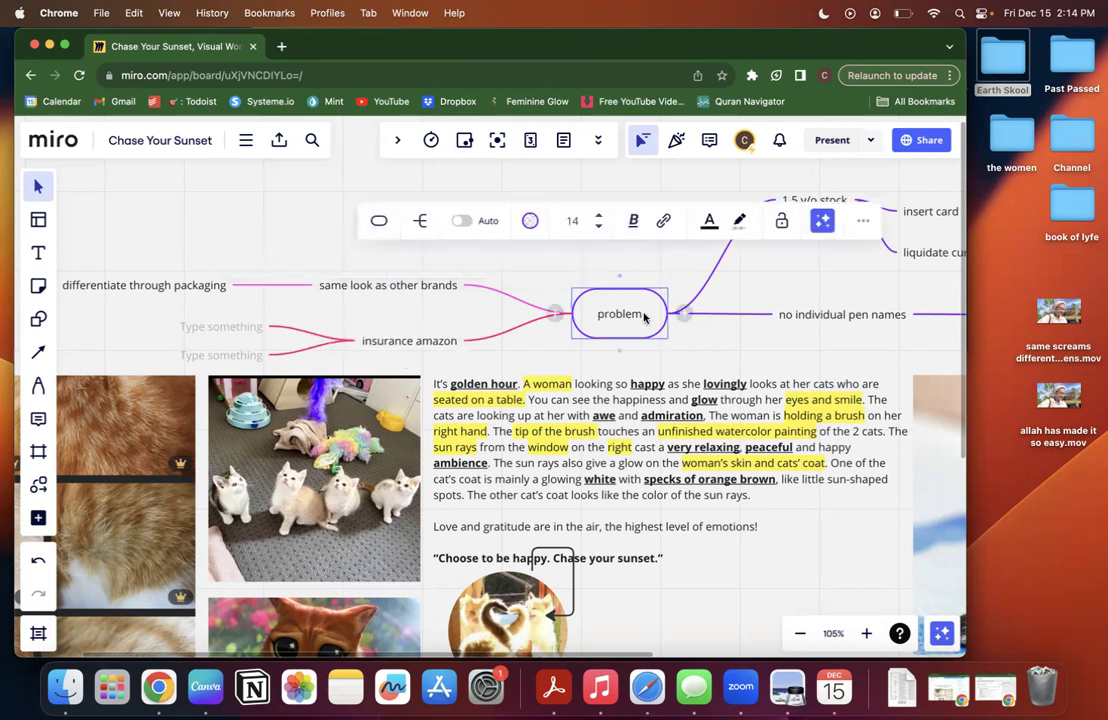
pyautogui.click(643, 316)
pyautogui.write('a')
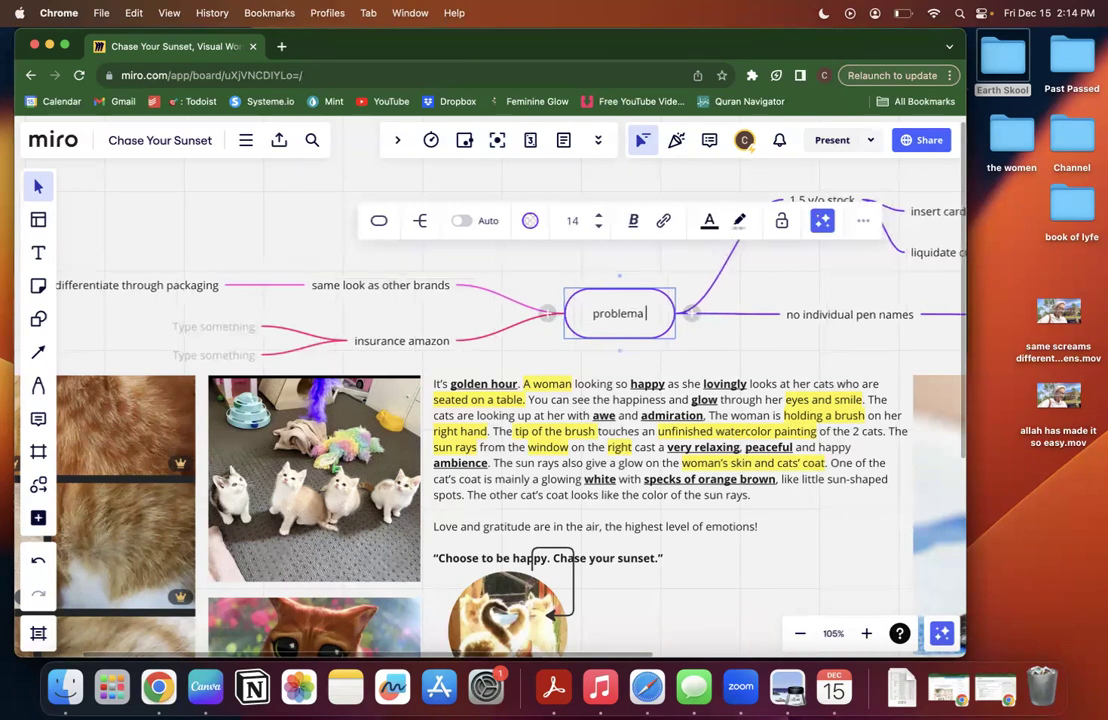
pyautogui.press('BackSpace')
pyautogui.write('s and sol')
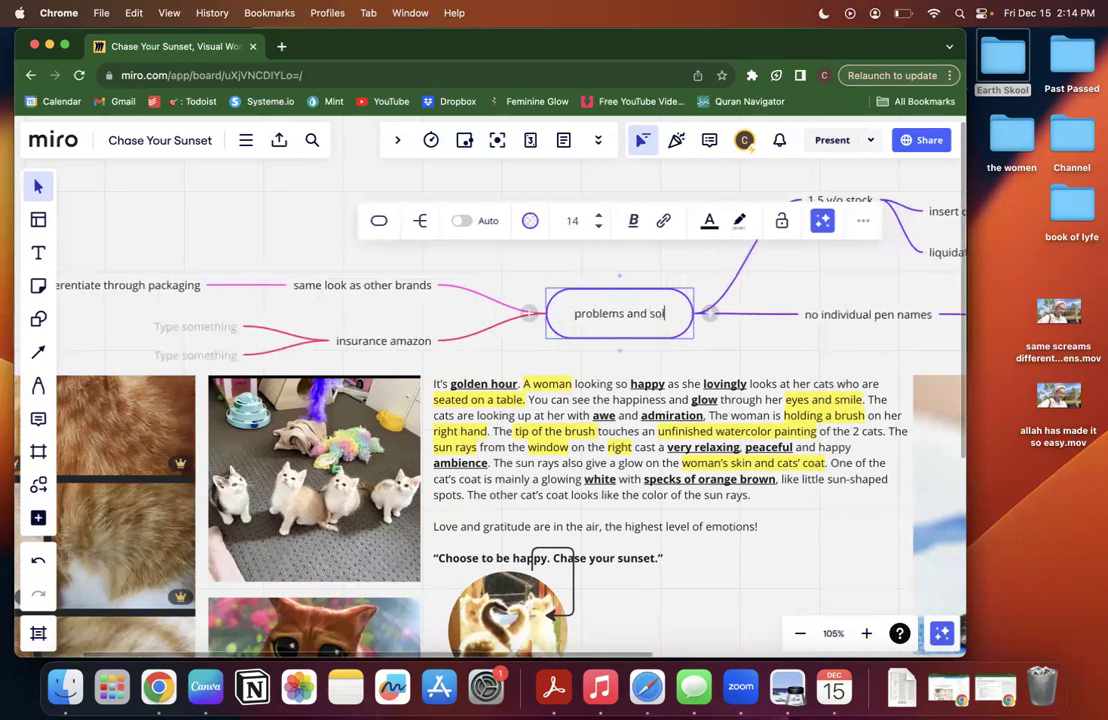
pyautogui.write('utions')
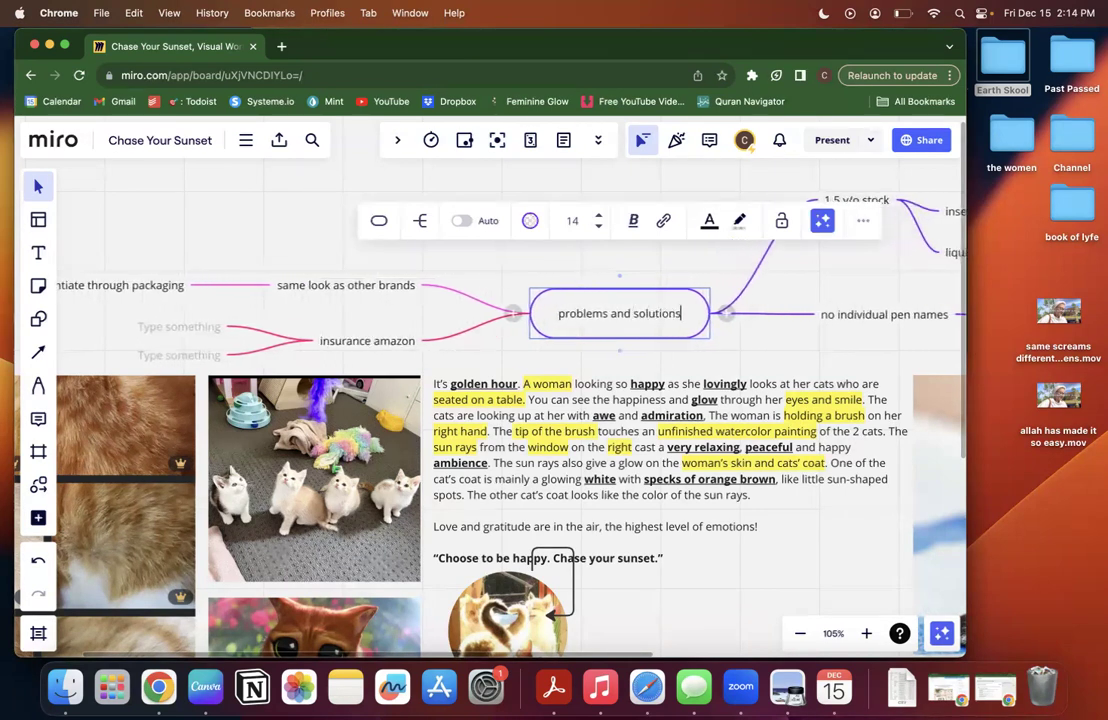
pyautogui.click(512, 274)
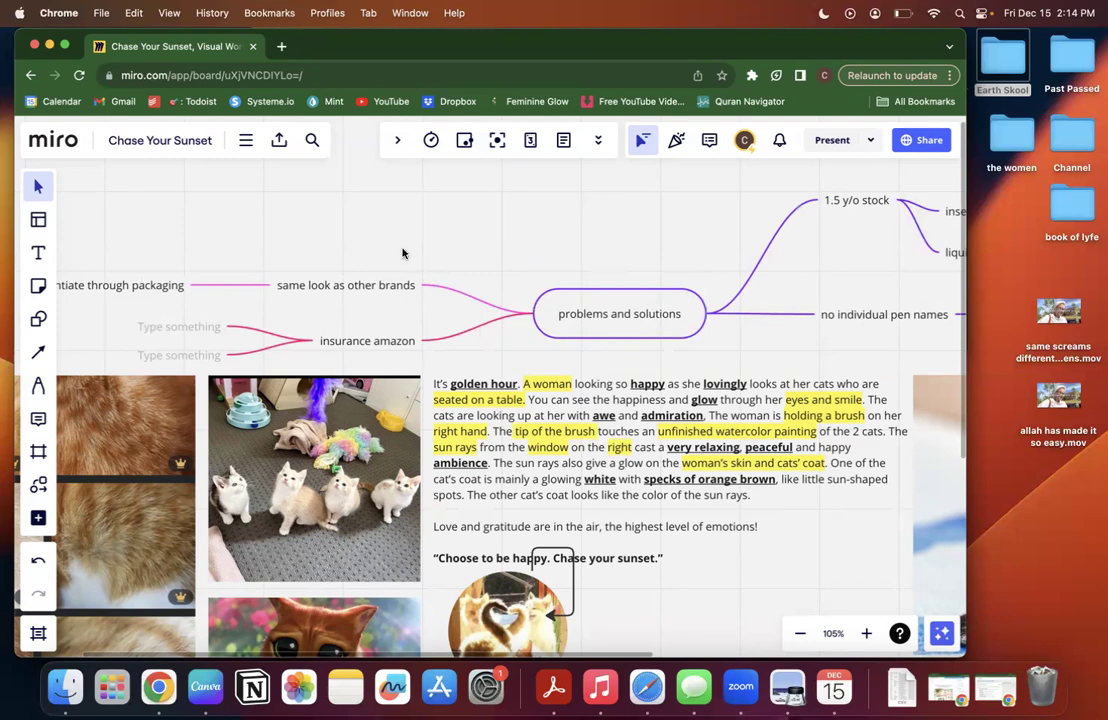
# Discard the extra empty placeholder and label the other 'allocated budget from profit' under 'insurance amazon'.
pyautogui.click(180, 328)
pyautogui.hscroll(-5, 185, 342)
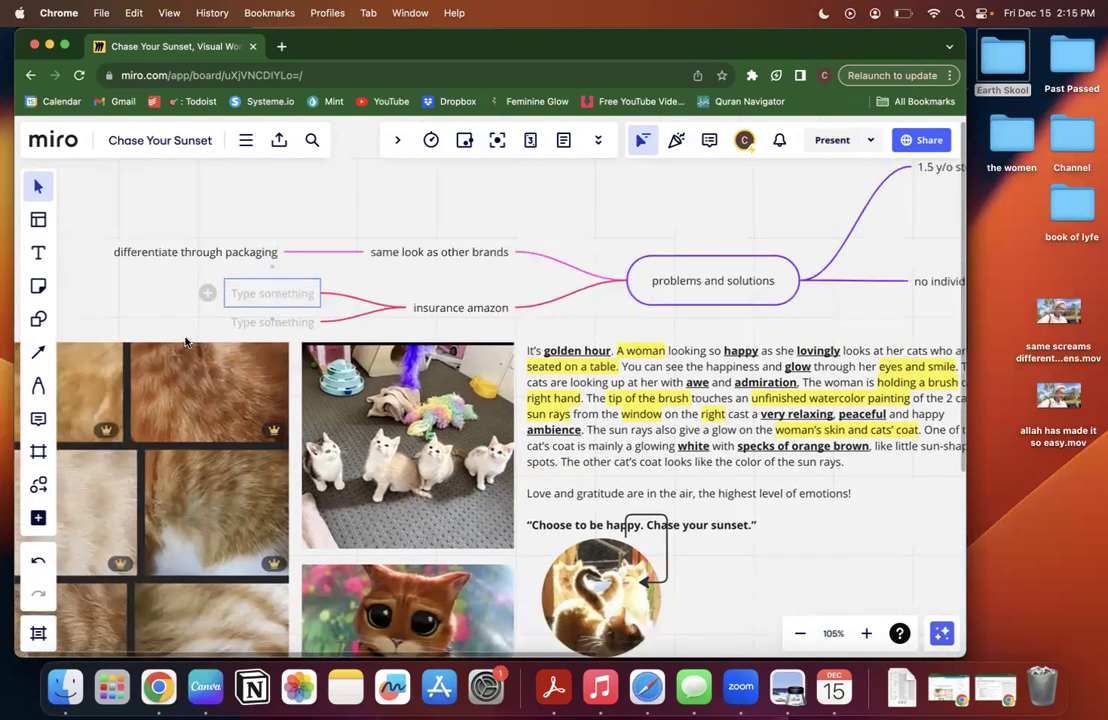
pyautogui.hscroll(-2, 185, 342)
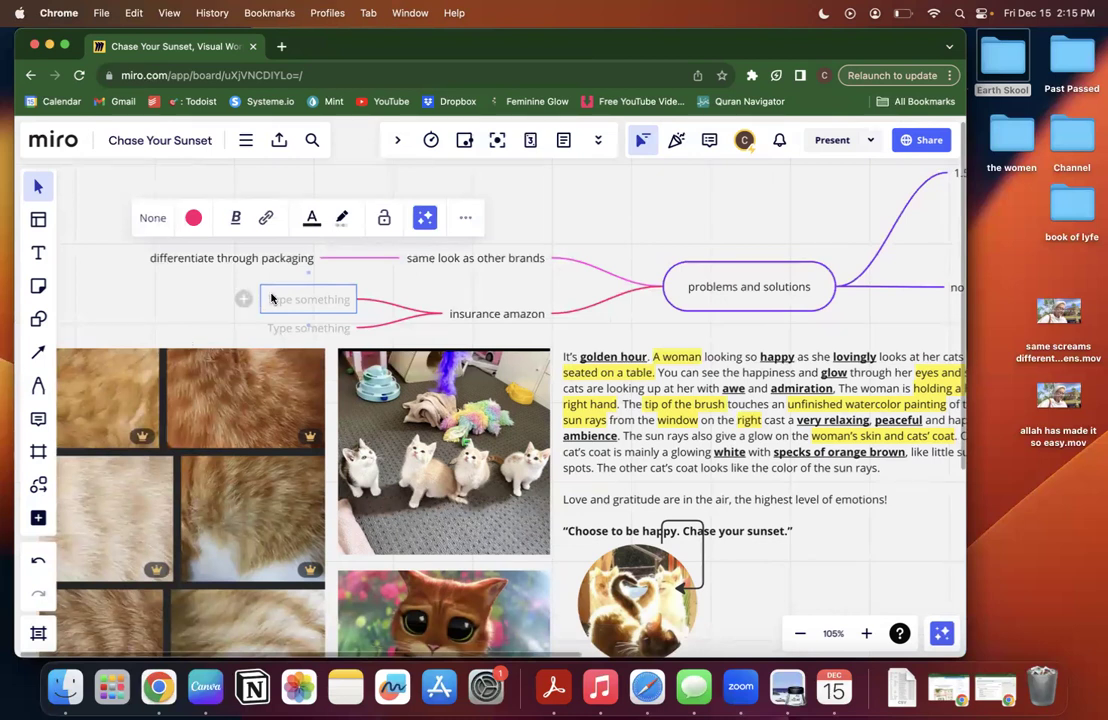
pyautogui.press('Escape')
pyautogui.press('Escape')
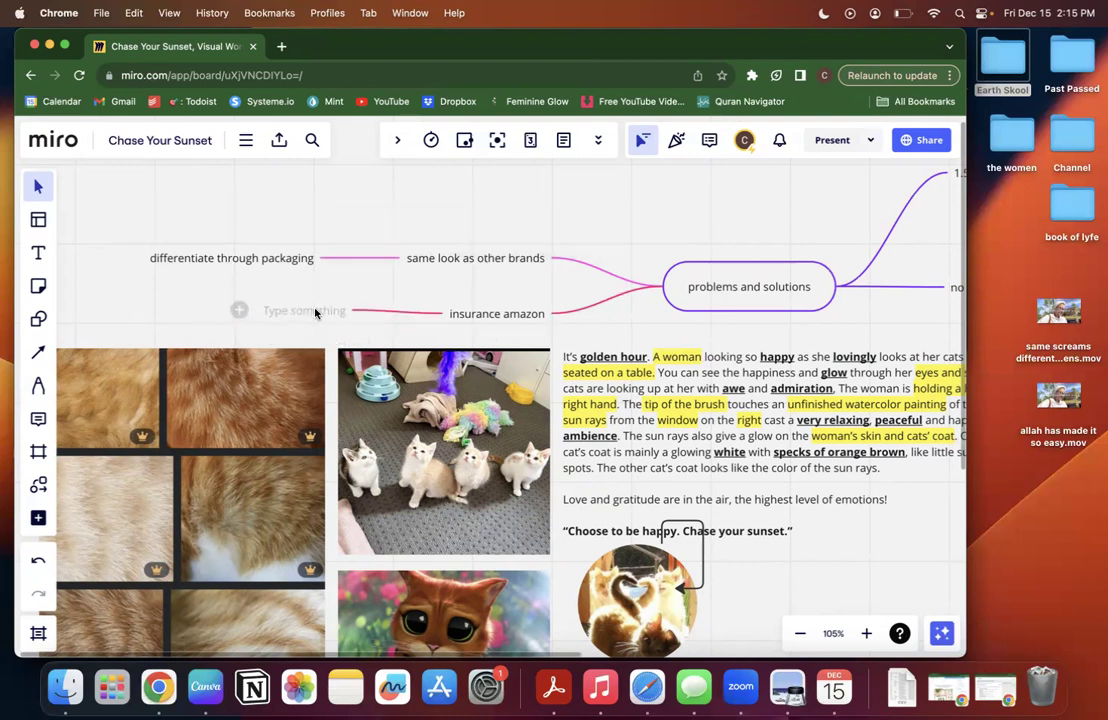
pyautogui.click(316, 316)
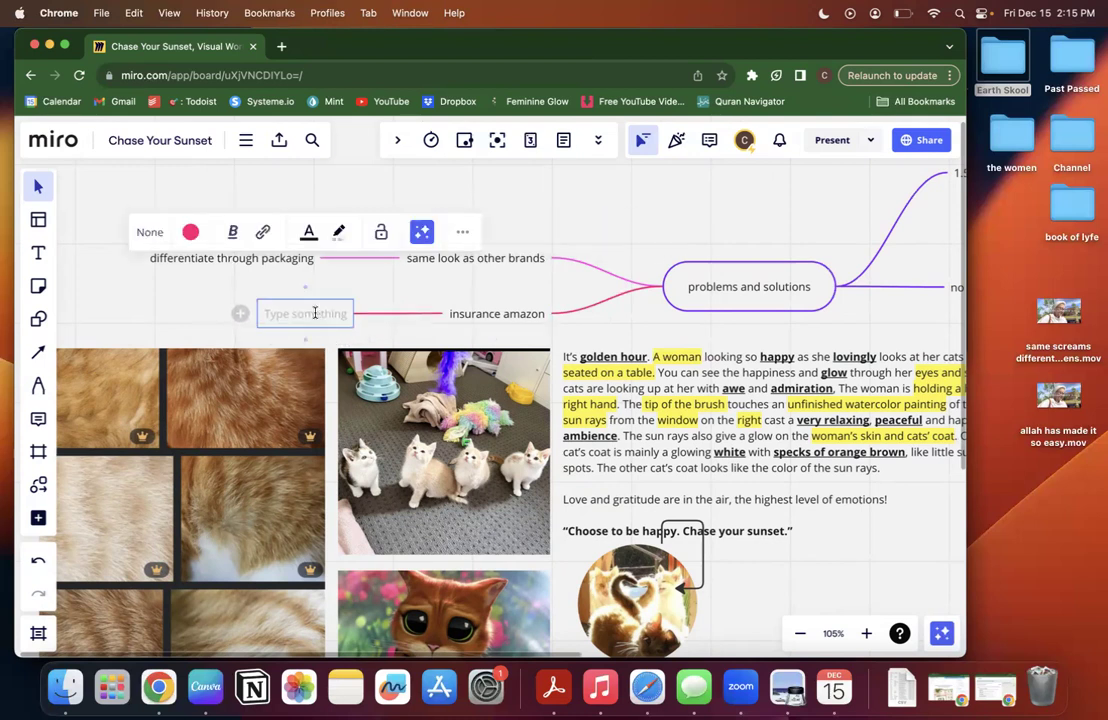
pyautogui.write('allocat')
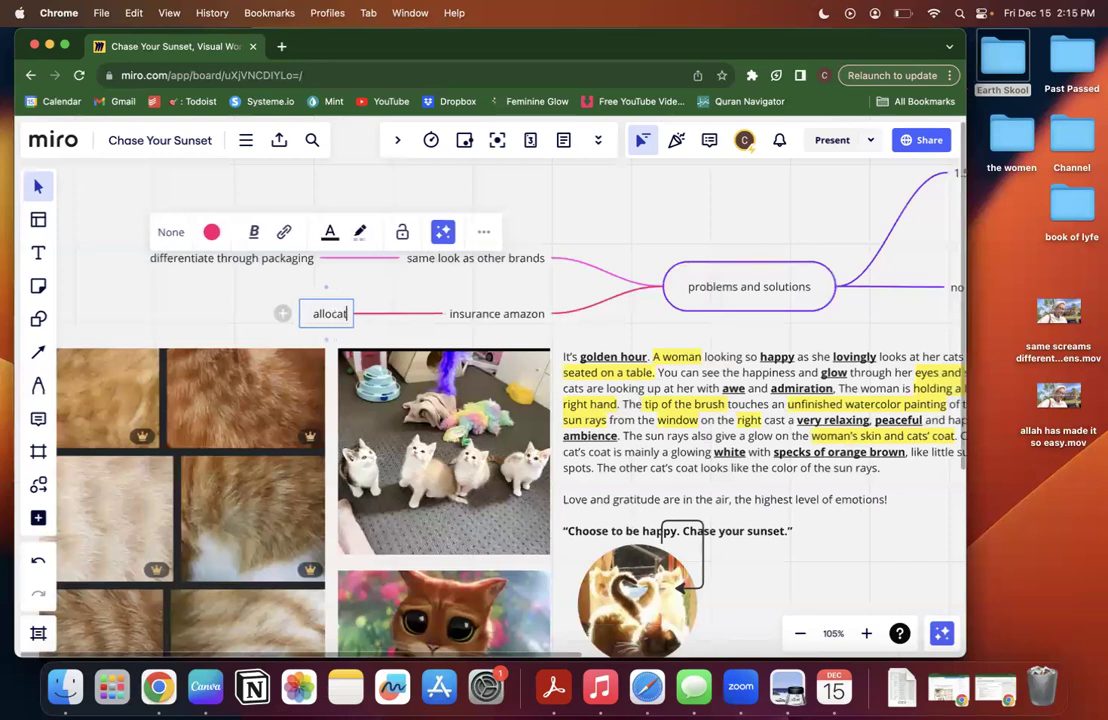
pyautogui.write('ed budget from profit')
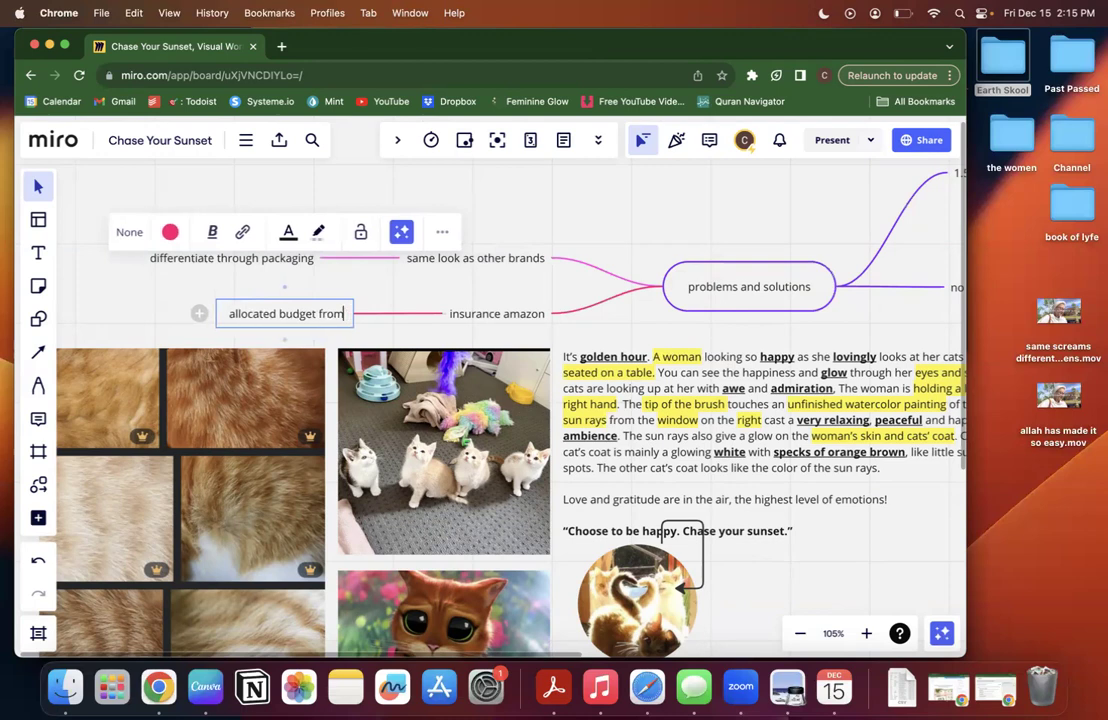
pyautogui.click(522, 196)
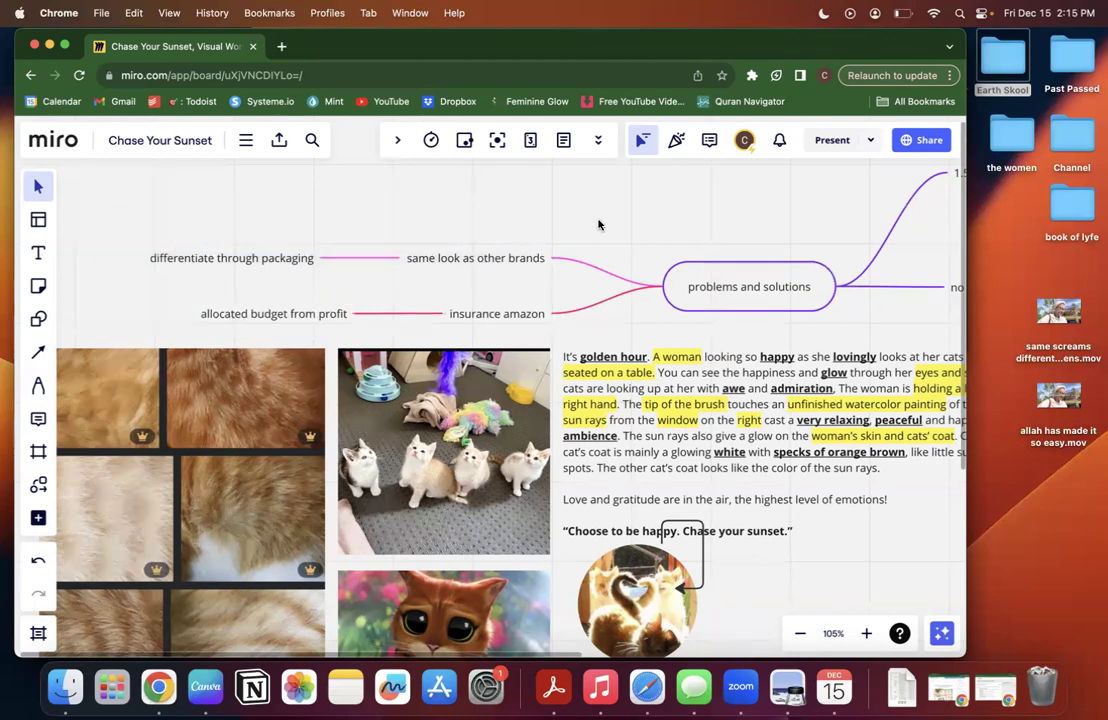
# Add a new empty child branch to the central 'problems and solutions' node.
pyautogui.scroll(-5, 598, 224)
pyautogui.hscroll(5, 598, 224)
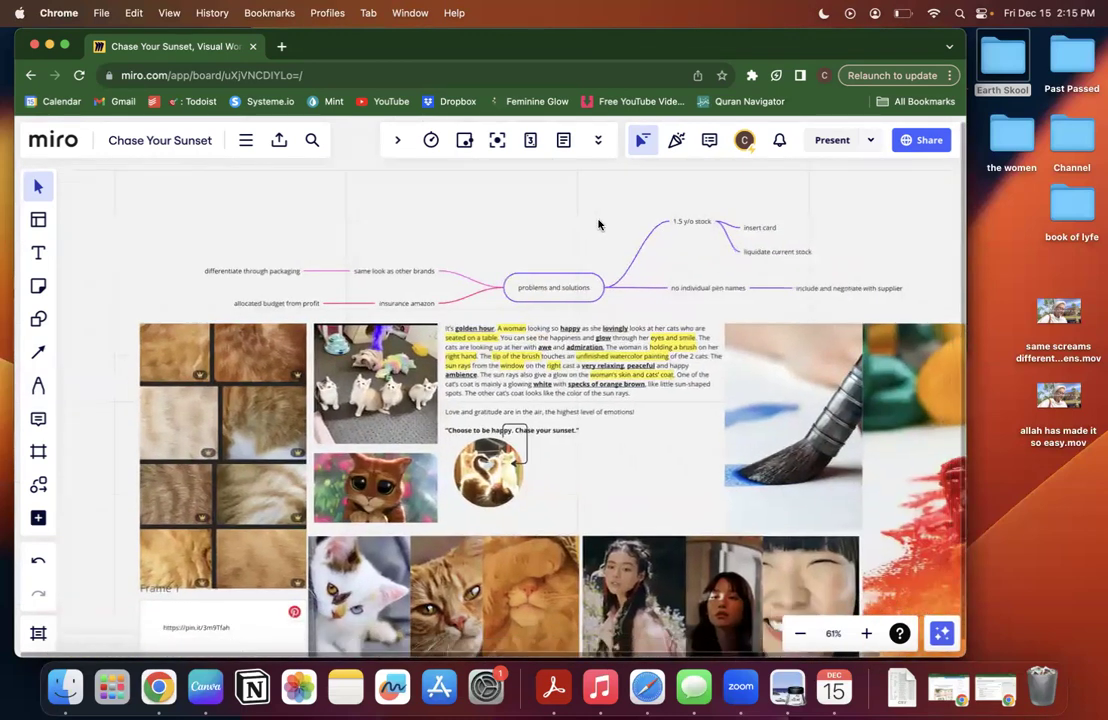
pyautogui.scroll(3, 598, 224)
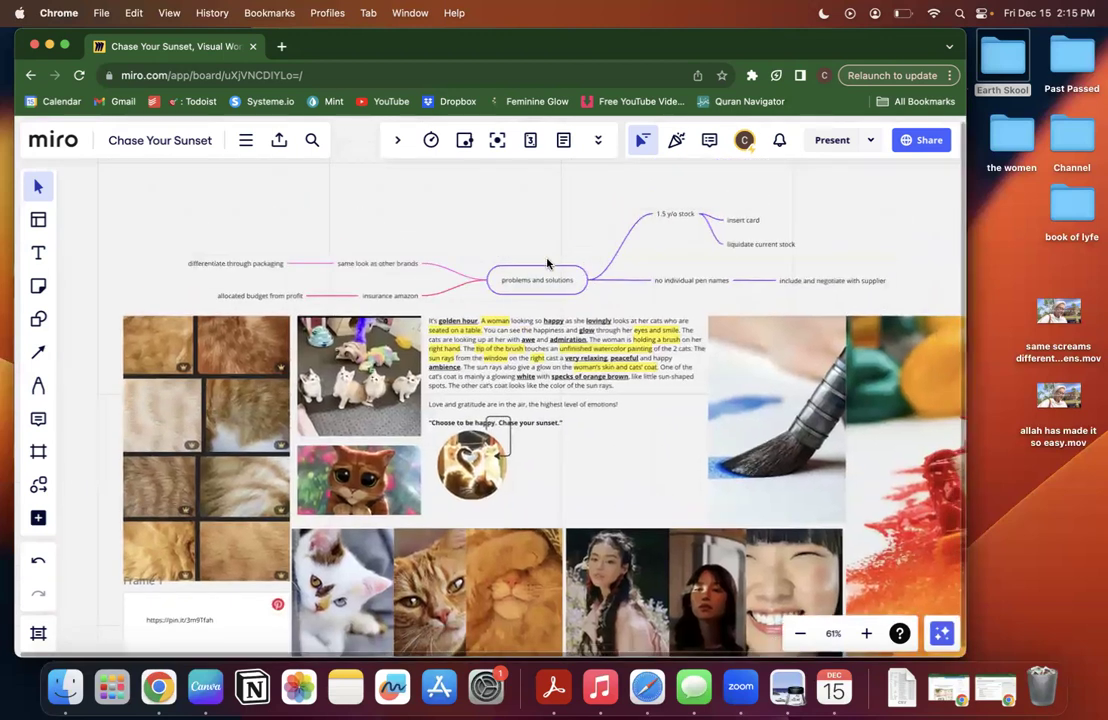
pyautogui.click(535, 274)
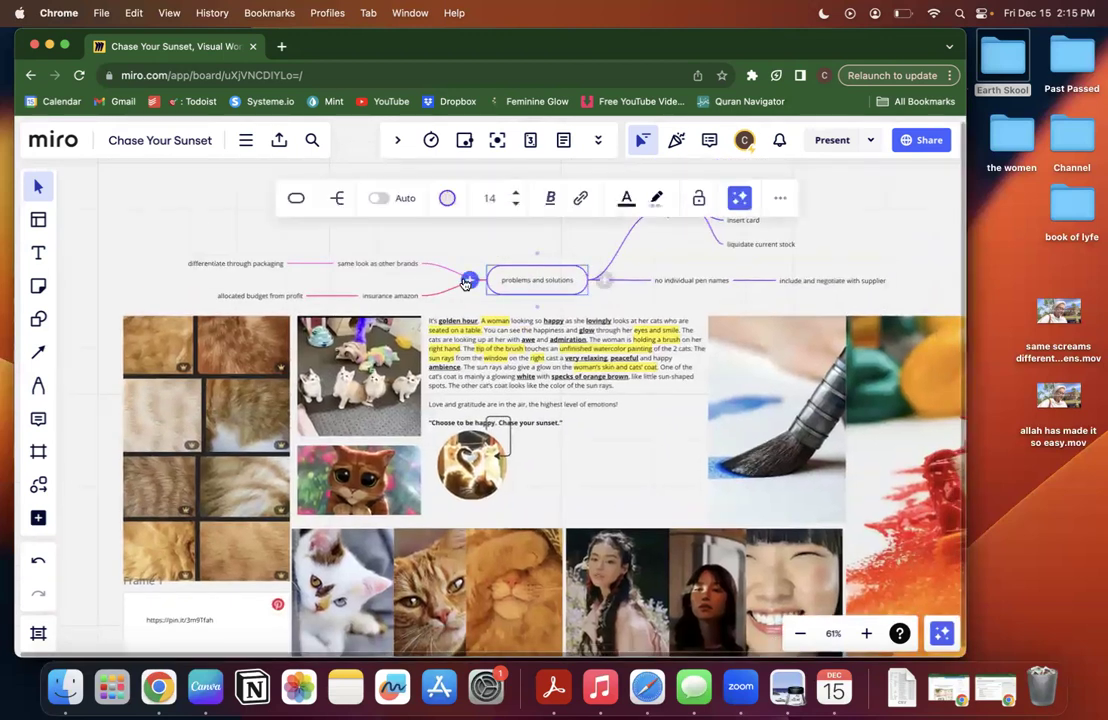
pyautogui.click(465, 280)
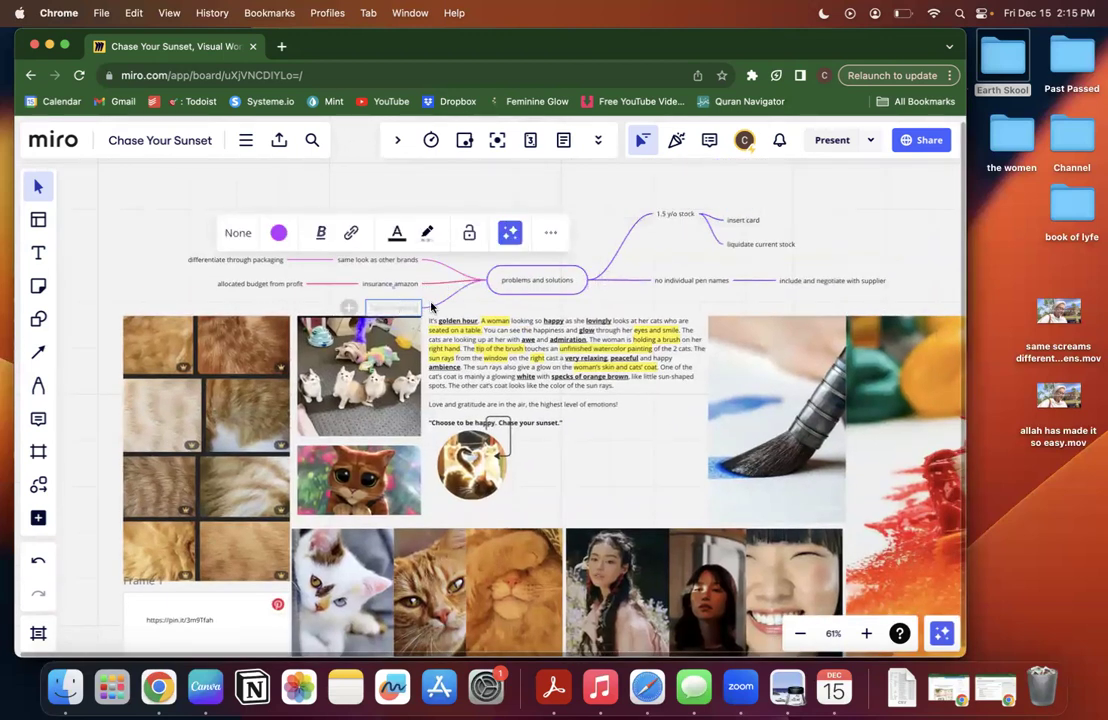
pyautogui.moveTo(429, 303); pyautogui.dragTo(400, 256)
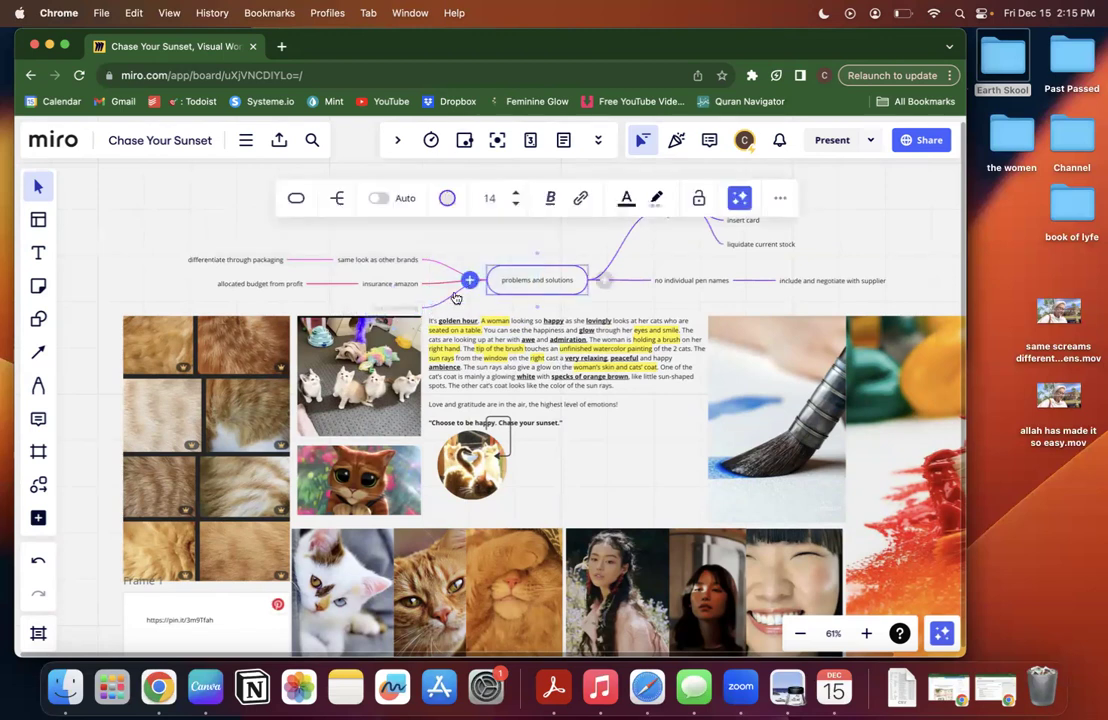
pyautogui.click(390, 268)
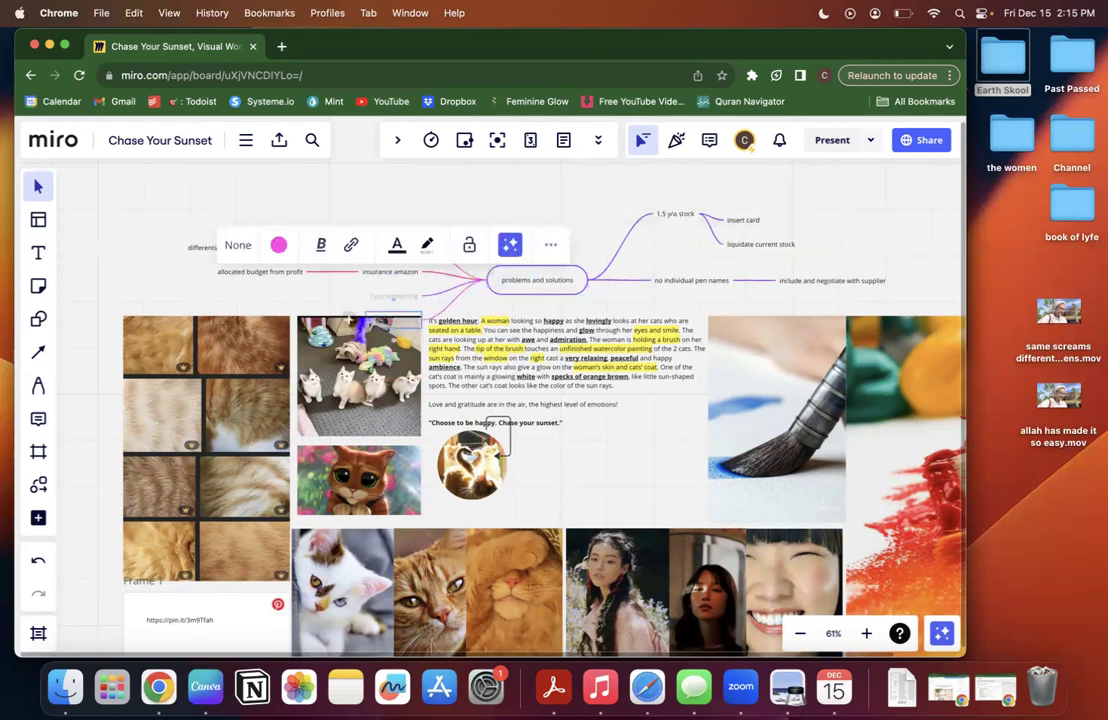
pyautogui.click(471, 304)
# Delete the extra empty branch and move the remaining one to the top of the map.
pyautogui.scroll(10, 471, 304)
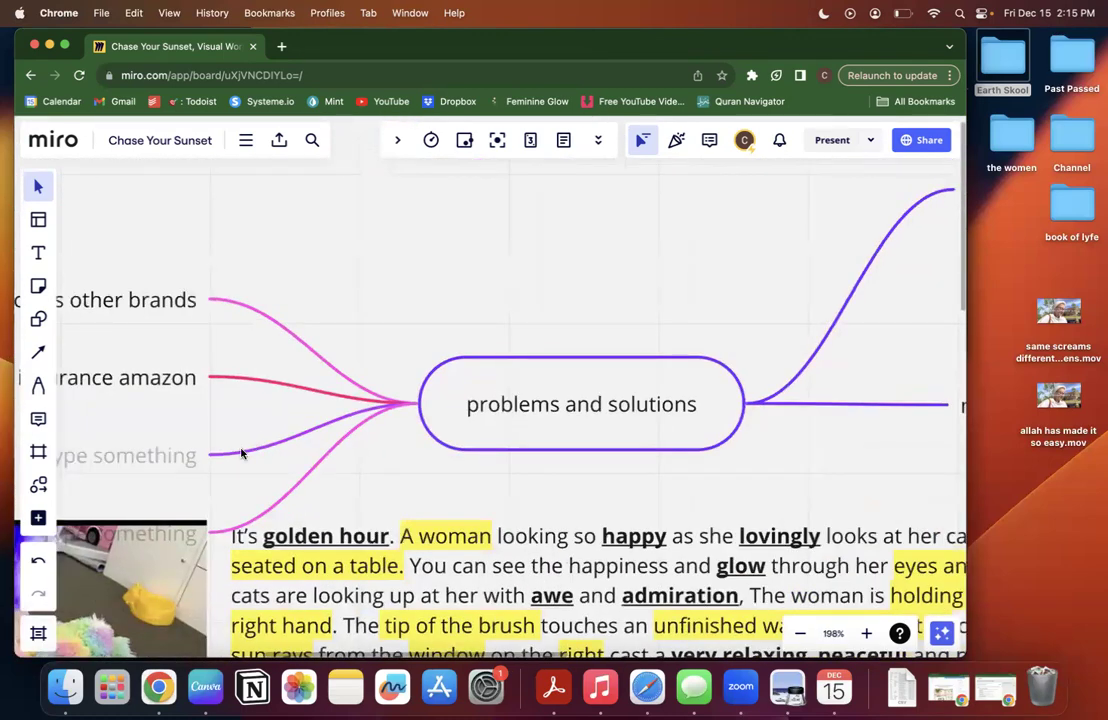
pyautogui.click(177, 459)
pyautogui.press('Delete')
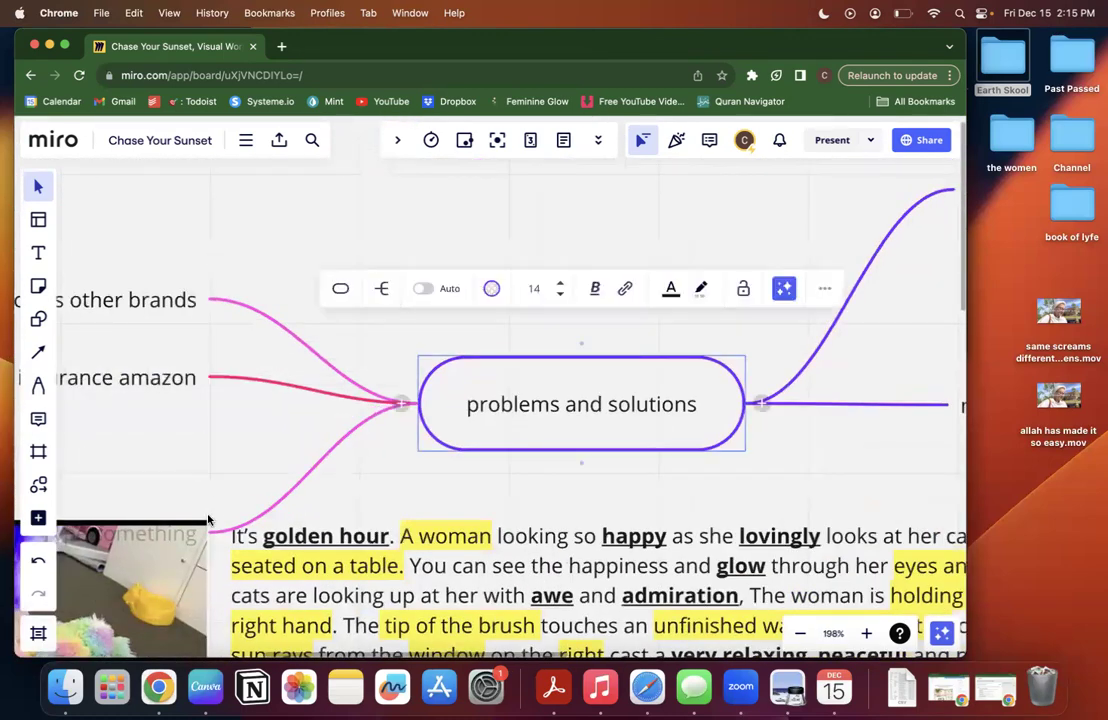
pyautogui.press('Left')
pyautogui.moveTo(150, 533); pyautogui.dragTo(307, 247)
pyautogui.scroll(-5, 305, 247)
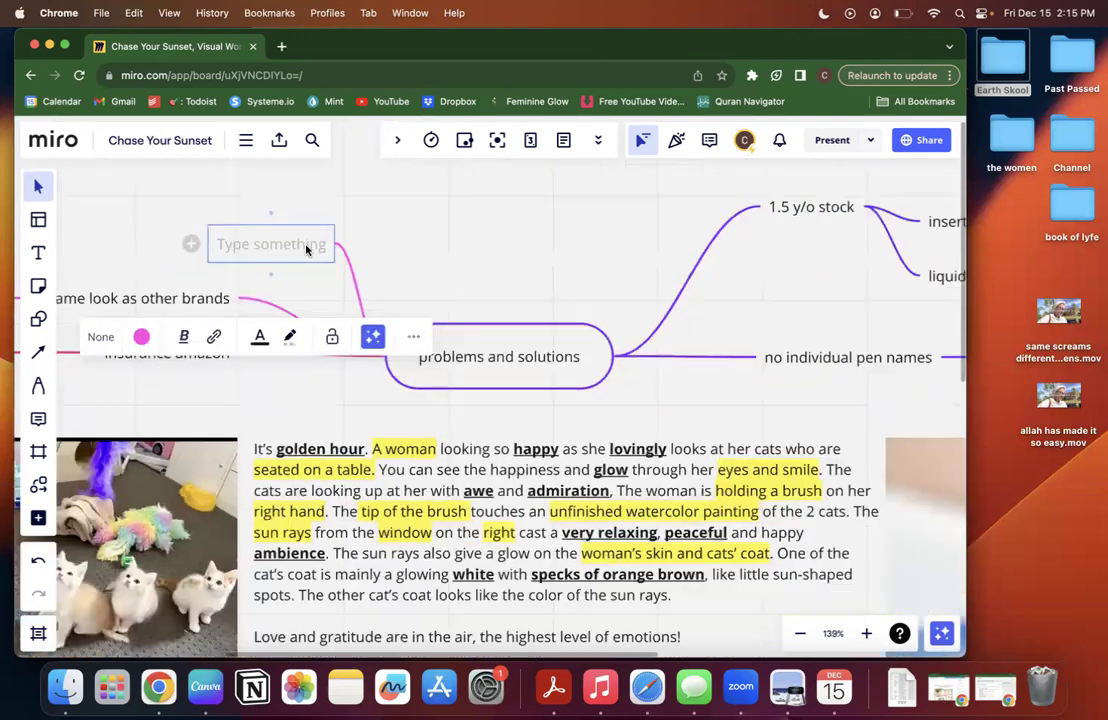
pyautogui.moveTo(286, 292); pyautogui.dragTo(238, 283)
# Label the new top branch 'plastic molding expense'.
pyautogui.hscroll(-5, 238, 283)
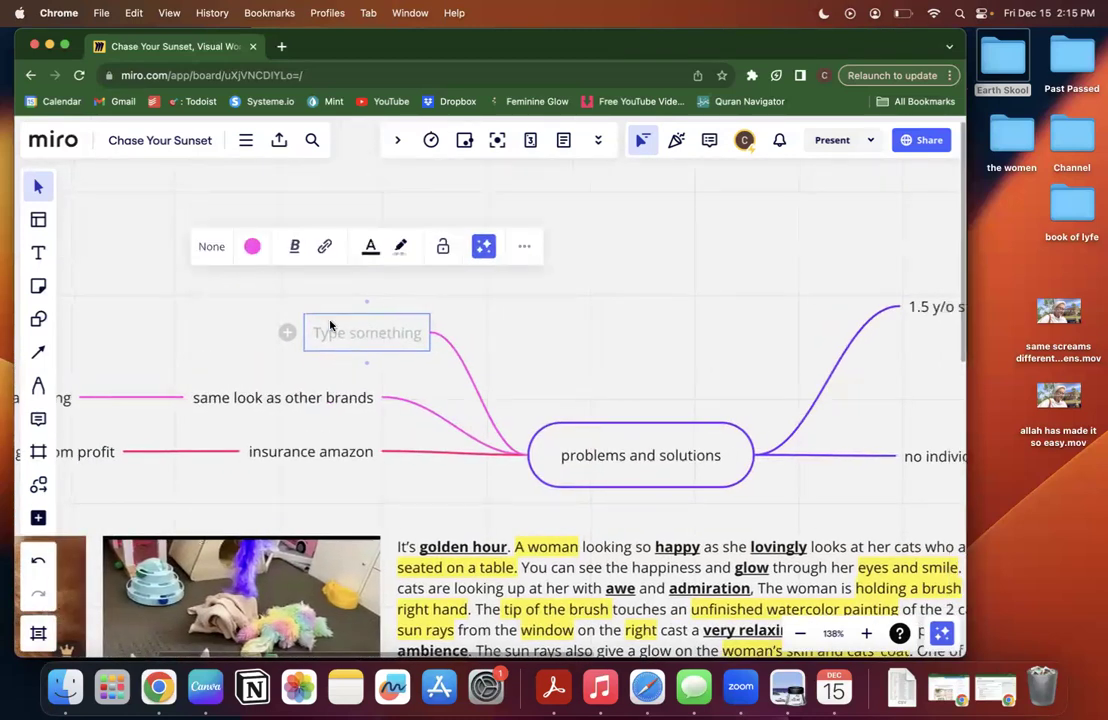
pyautogui.write('plasti')
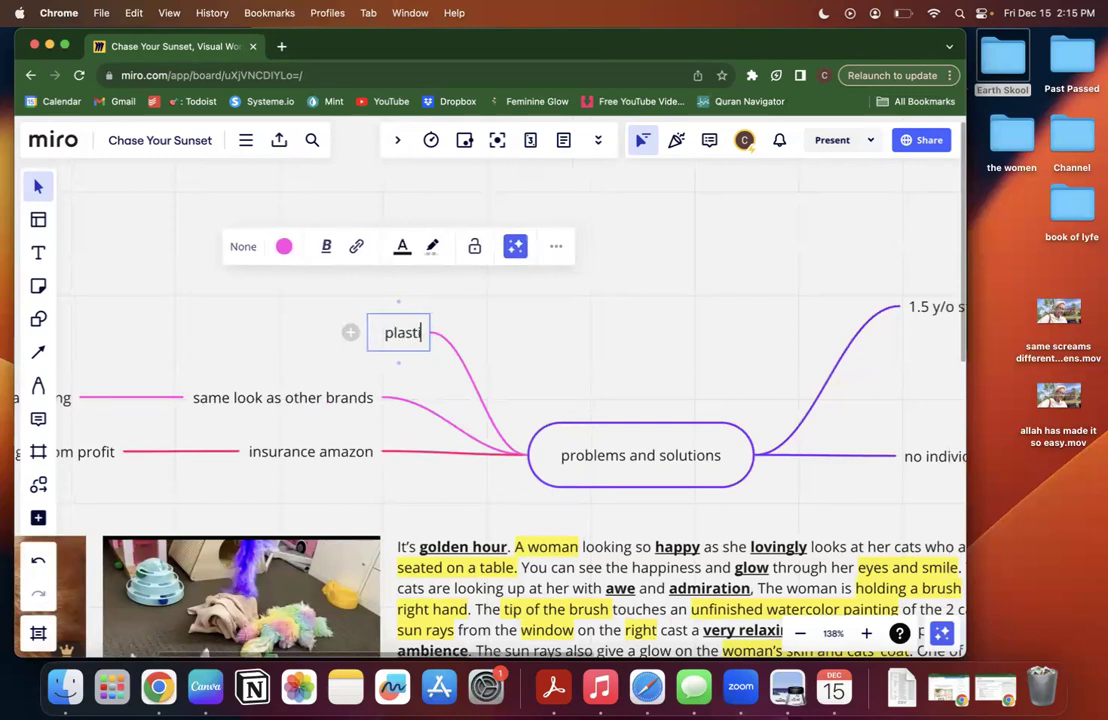
pyautogui.write('c olding si')
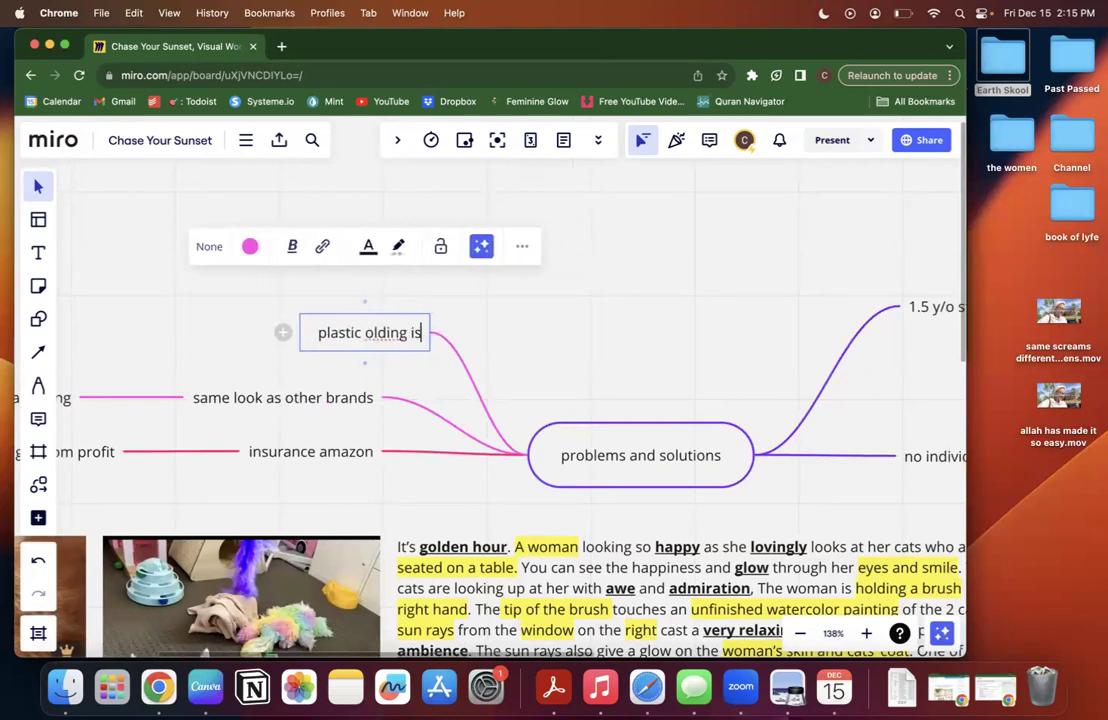
pyautogui.press('BackSpace')
pyautogui.press('BackSpace')
pyautogui.press('BackSpace')
pyautogui.press('BackSpace')
pyautogui.press('BackSpace')
pyautogui.press('BackSpace')
pyautogui.press('BackSpace')
pyautogui.press('BackSpace')
pyautogui.press('BackSpace')
pyautogui.press('BackSpace')
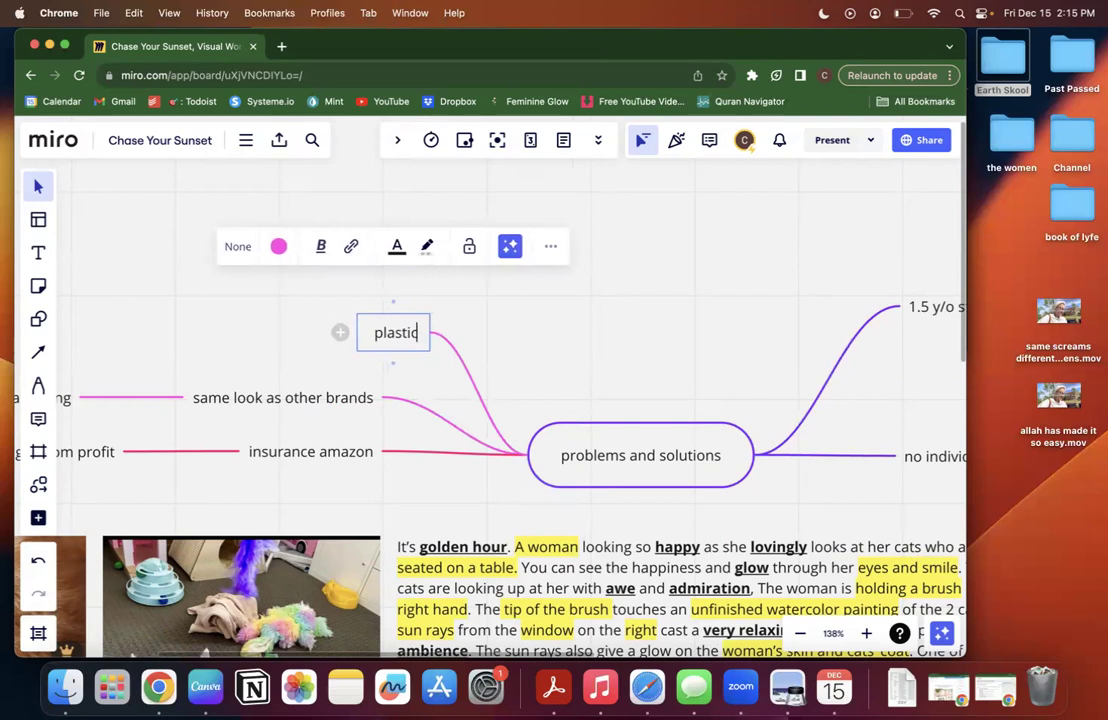
pyautogui.write('molding')
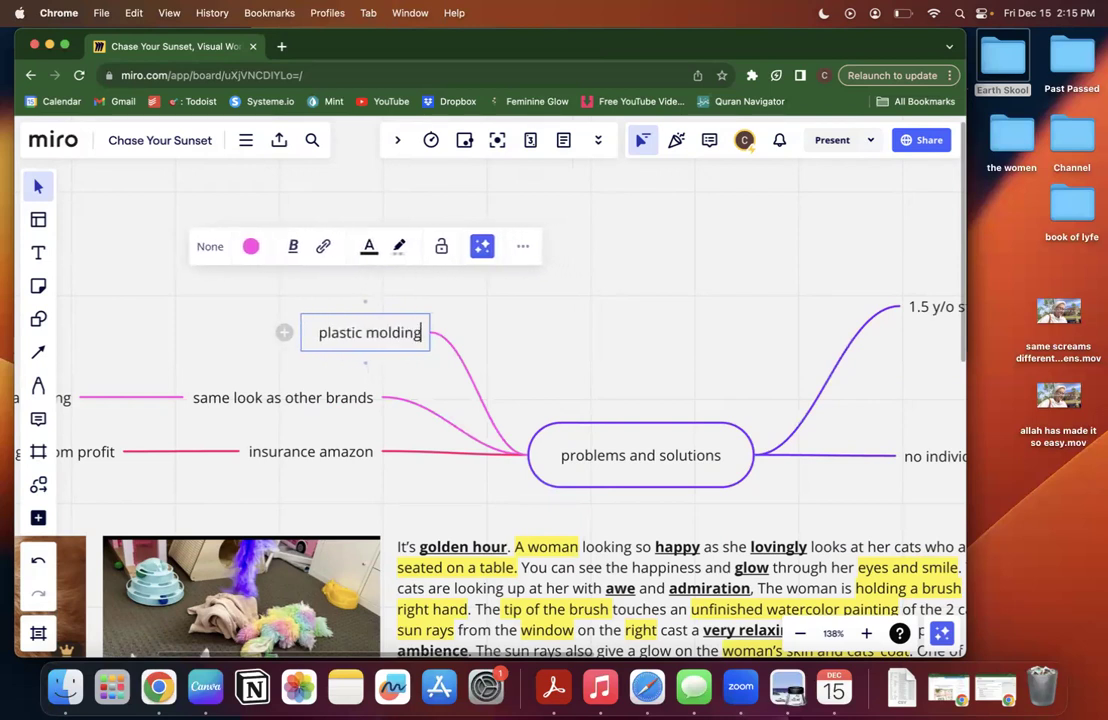
pyautogui.write(' expense')
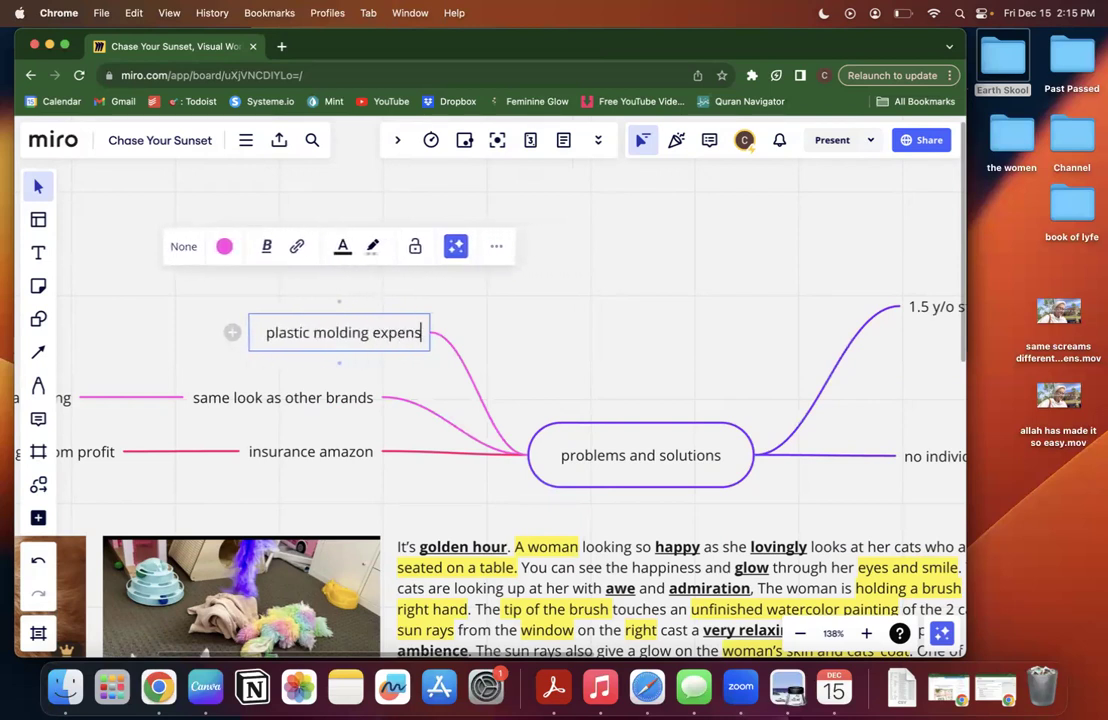
# Add a child to 'plastic molding expense' containing the pasted text 'allocated budget from profit'.
pyautogui.click(224, 332)
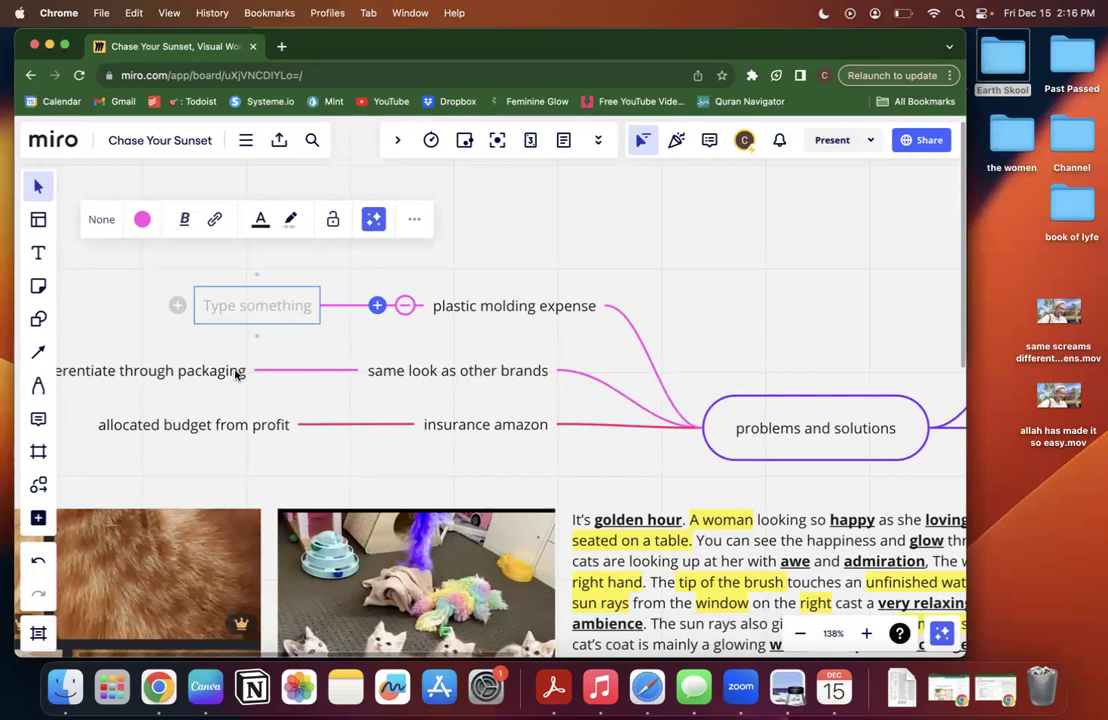
pyautogui.doubleClick(221, 418)
pyautogui.press('super+c')
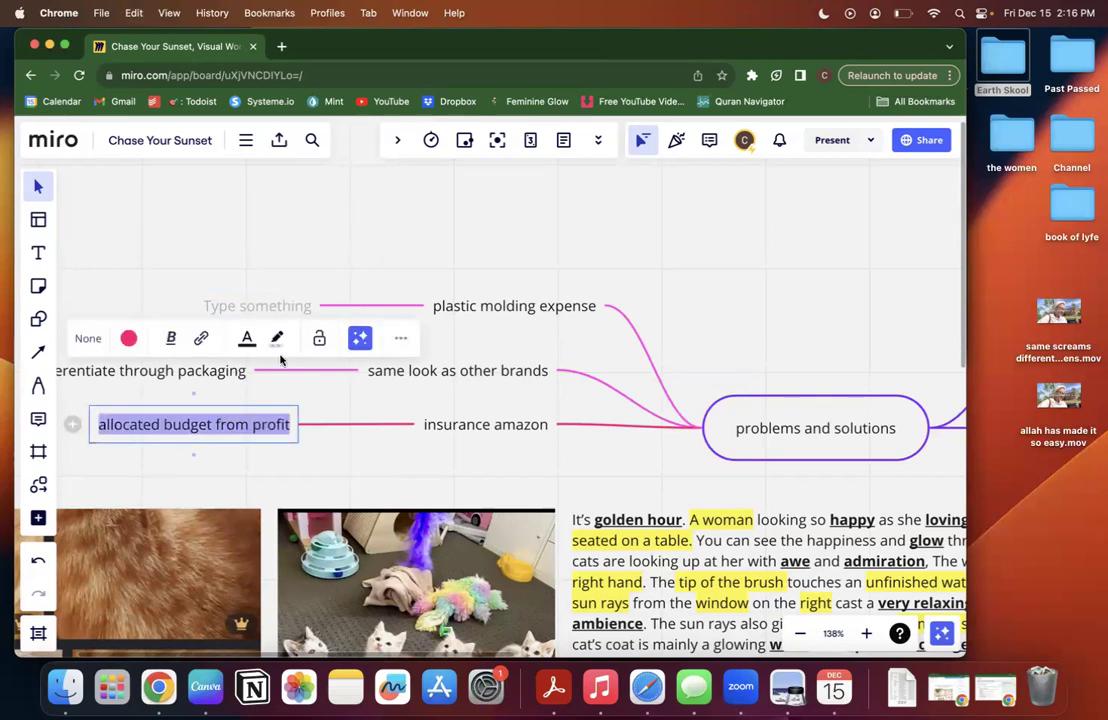
pyautogui.doubleClick(252, 305)
pyautogui.press('super+v')
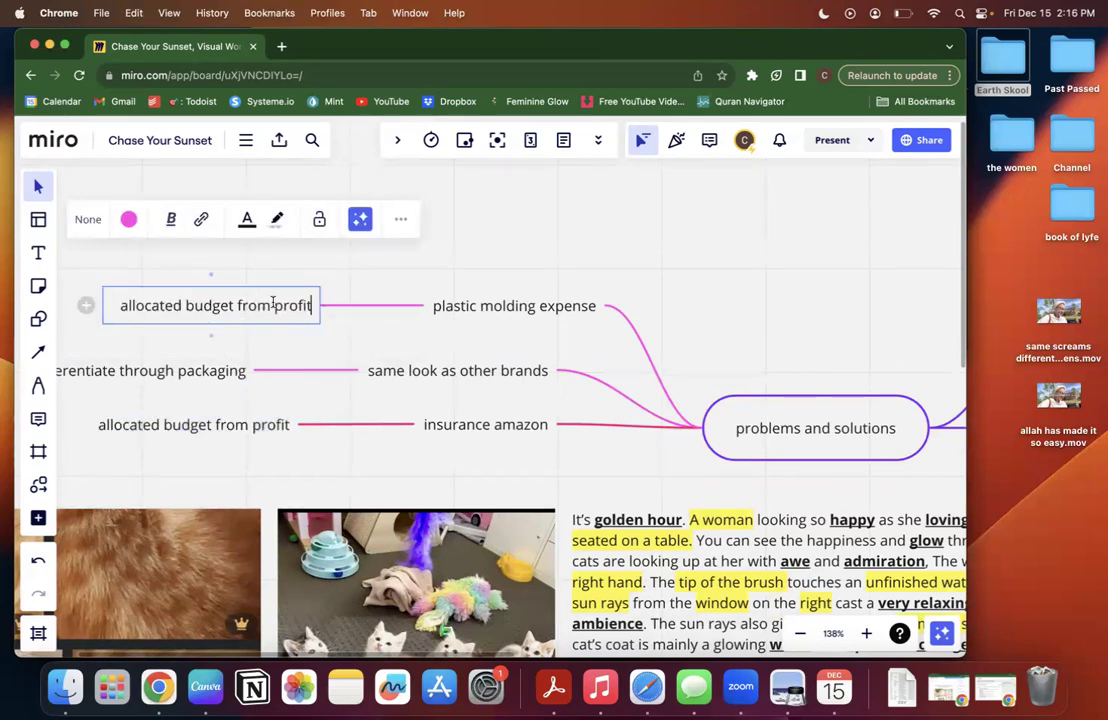
pyautogui.click(356, 294)
# Add a second empty child and append '(color of pen)' to the 'plastic molding expense' label.
pyautogui.click(455, 309)
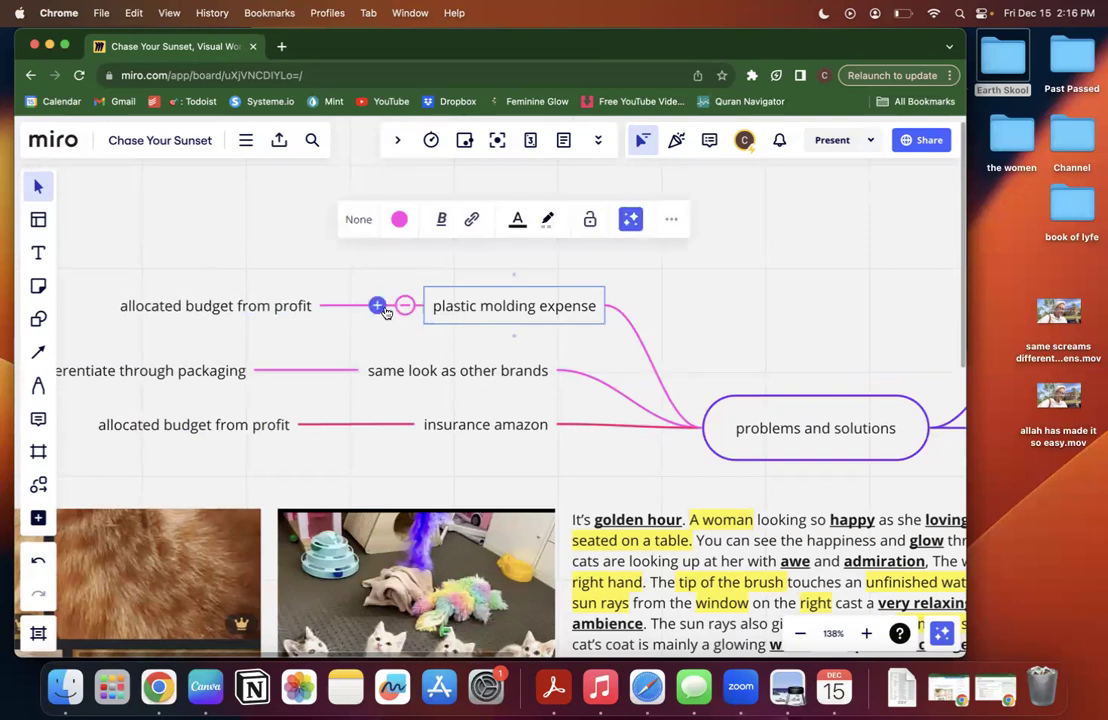
pyautogui.click(378, 306)
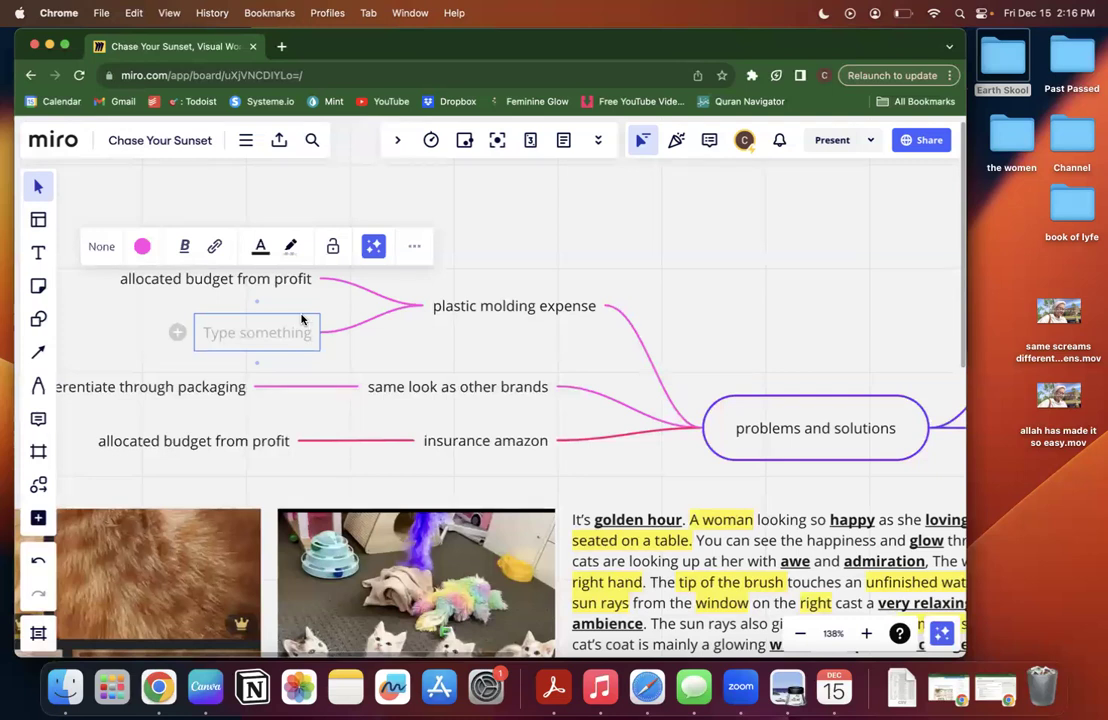
pyautogui.click(466, 314)
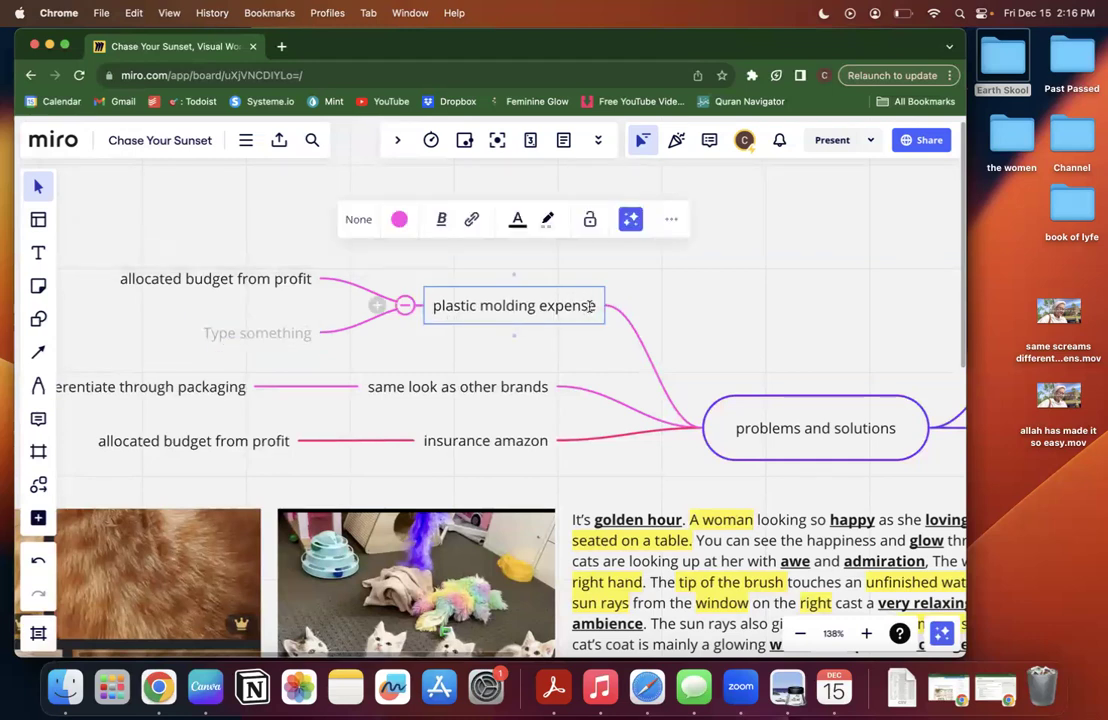
pyautogui.write('(color of')
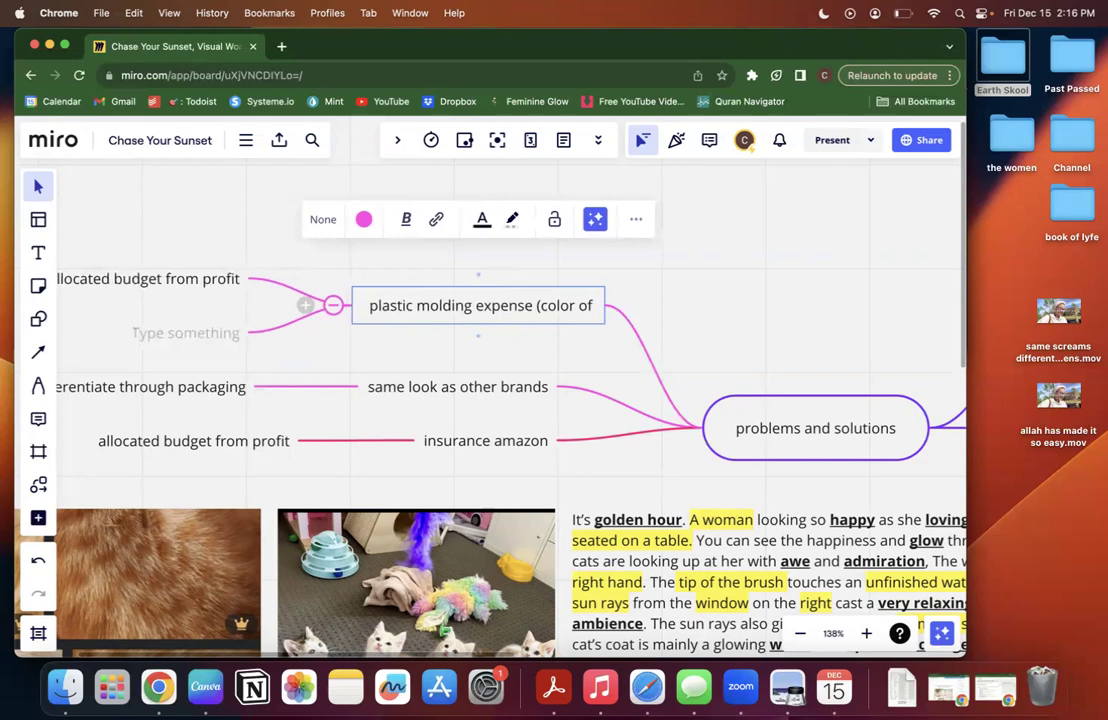
pyautogui.write(' pen)')
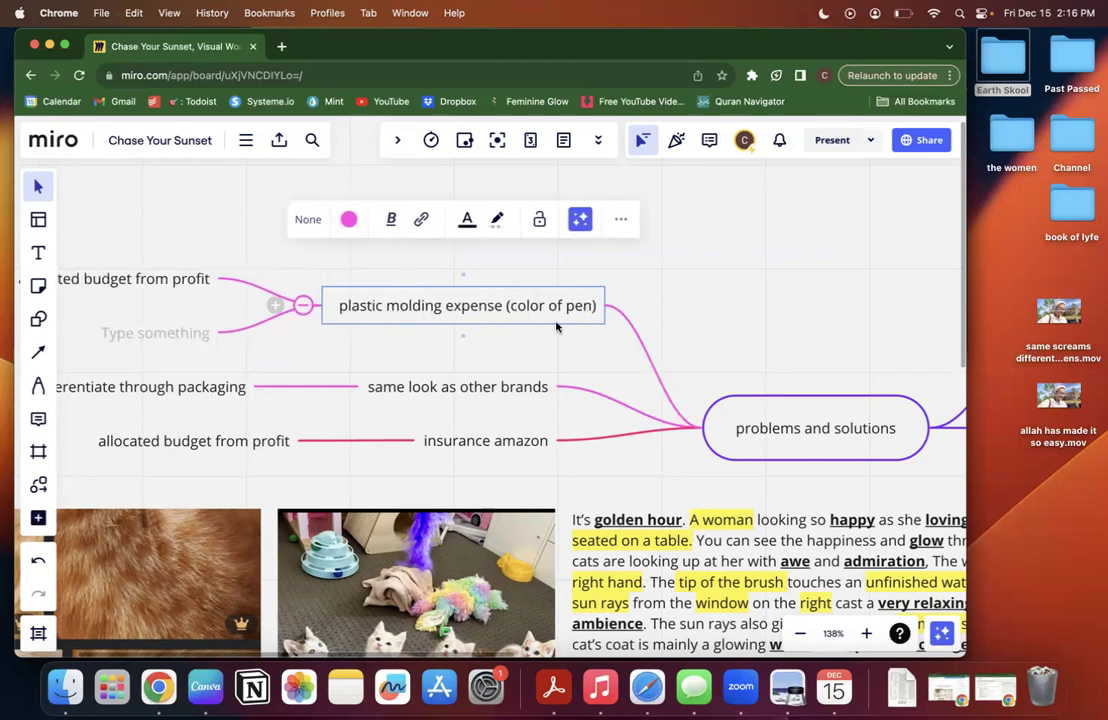
# Add an empty sibling branch below the 'allocated budget from profit' branch.
pyautogui.click(208, 278)
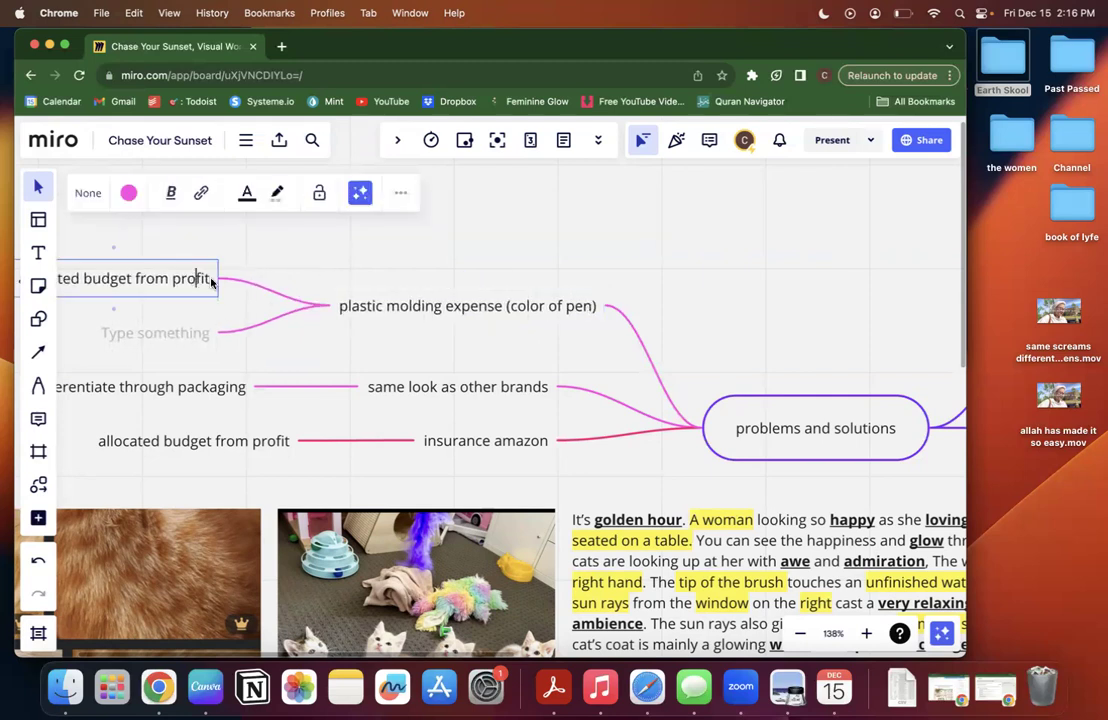
pyautogui.press('Return')
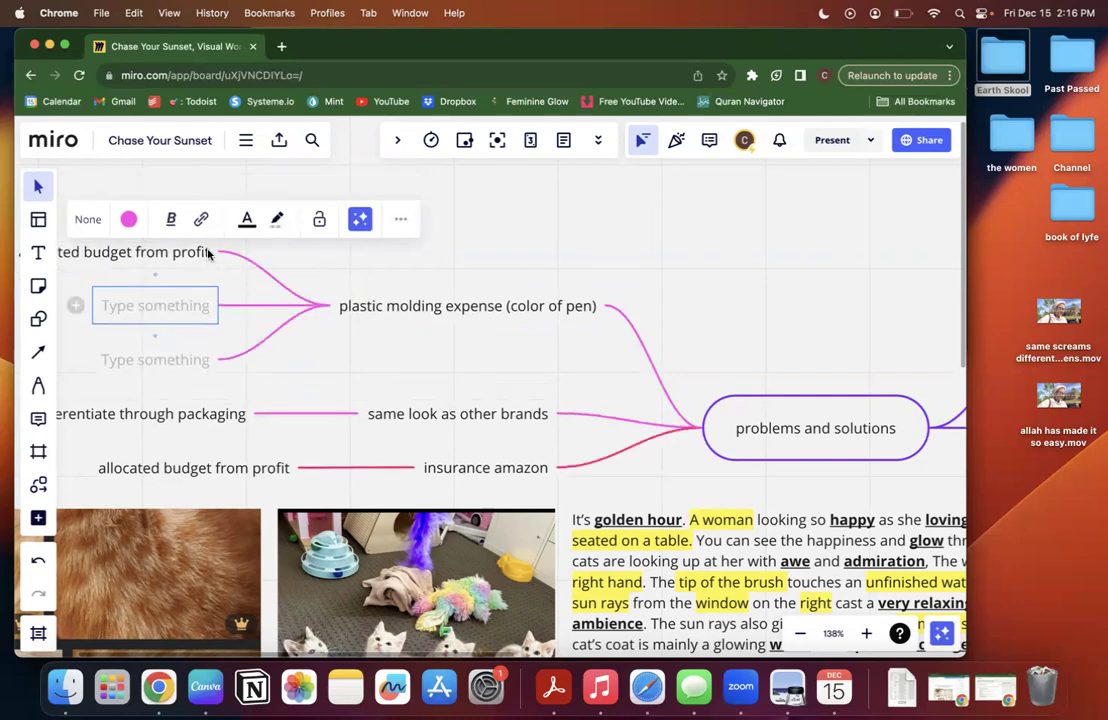
pyautogui.click(360, 219)
pyautogui.click(230, 314)
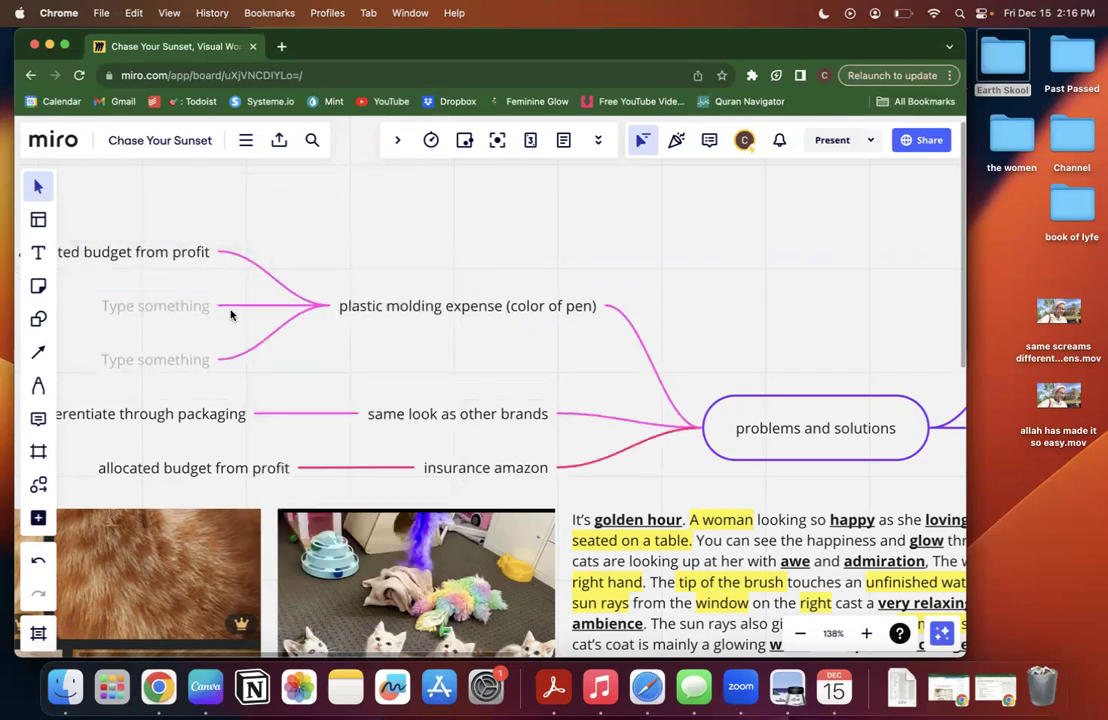
# Extend the budget branch to '...from profit from current stock' and move the empty branch up beside it.
pyautogui.click(193, 250)
pyautogui.doubleClick(200, 250)
pyautogui.press('Right')
pyautogui.write('from current stock')
pyautogui.click(340, 222)
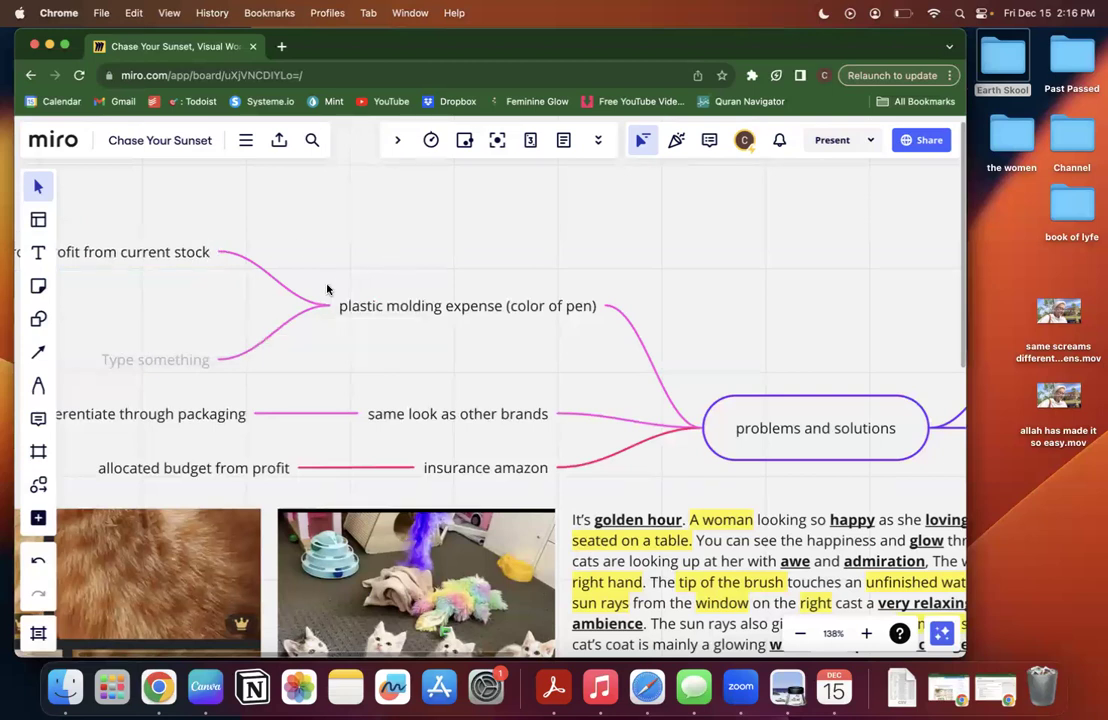
pyautogui.scroll(-5, 330, 292)
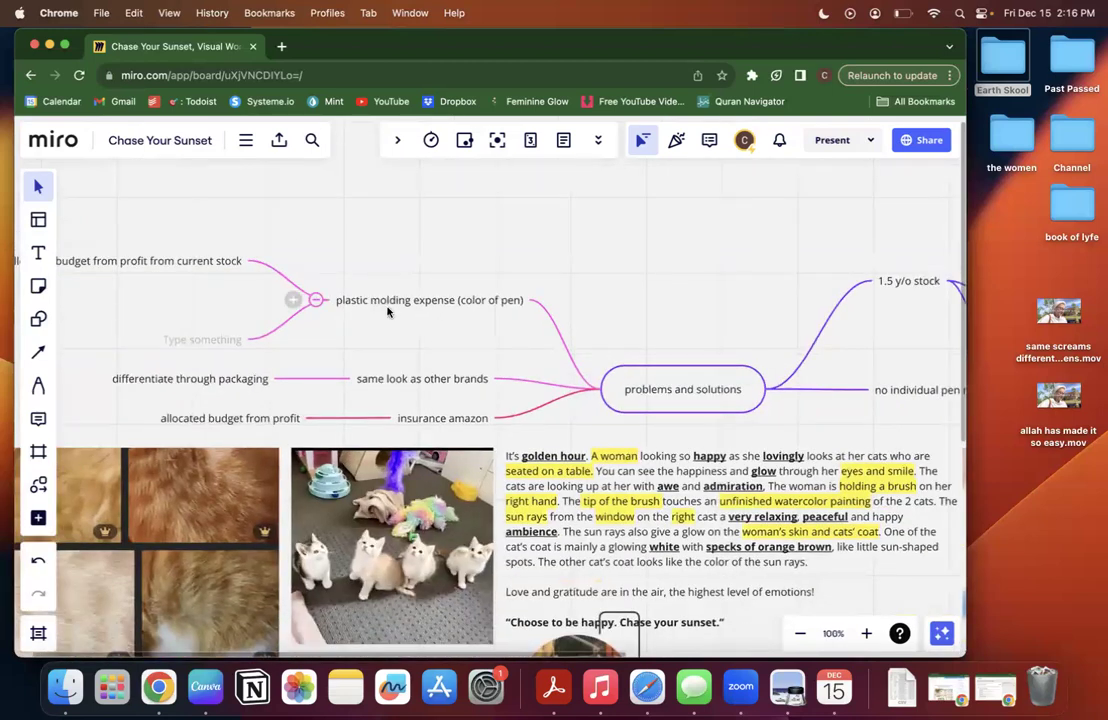
pyautogui.moveTo(195, 340); pyautogui.dragTo(197, 299)
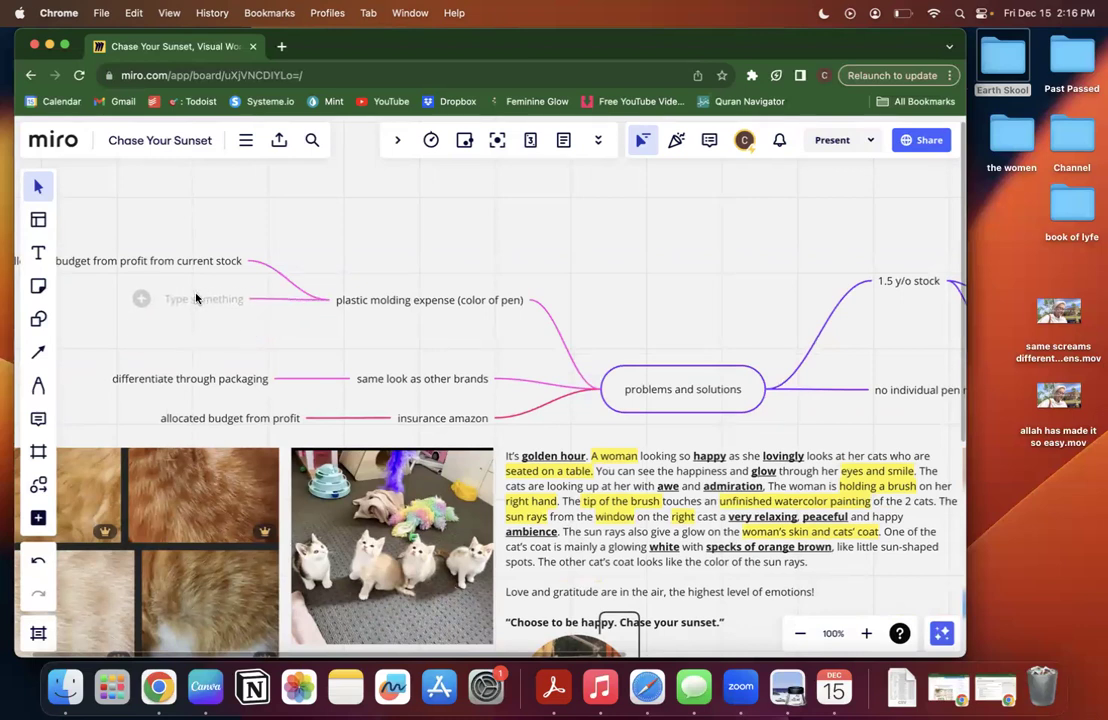
# Label the empty branch under 'plastic molding expense (color of pen)' 'formulate partnership agreement'.
pyautogui.click(190, 306)
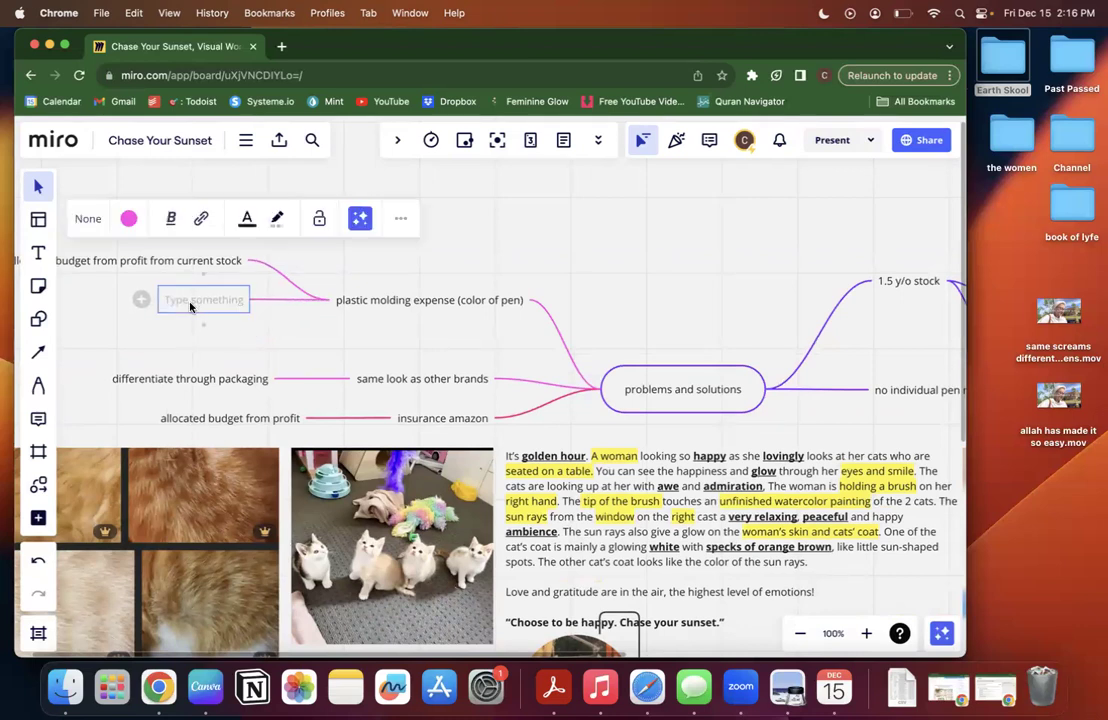
pyautogui.scroll(5, 190, 306)
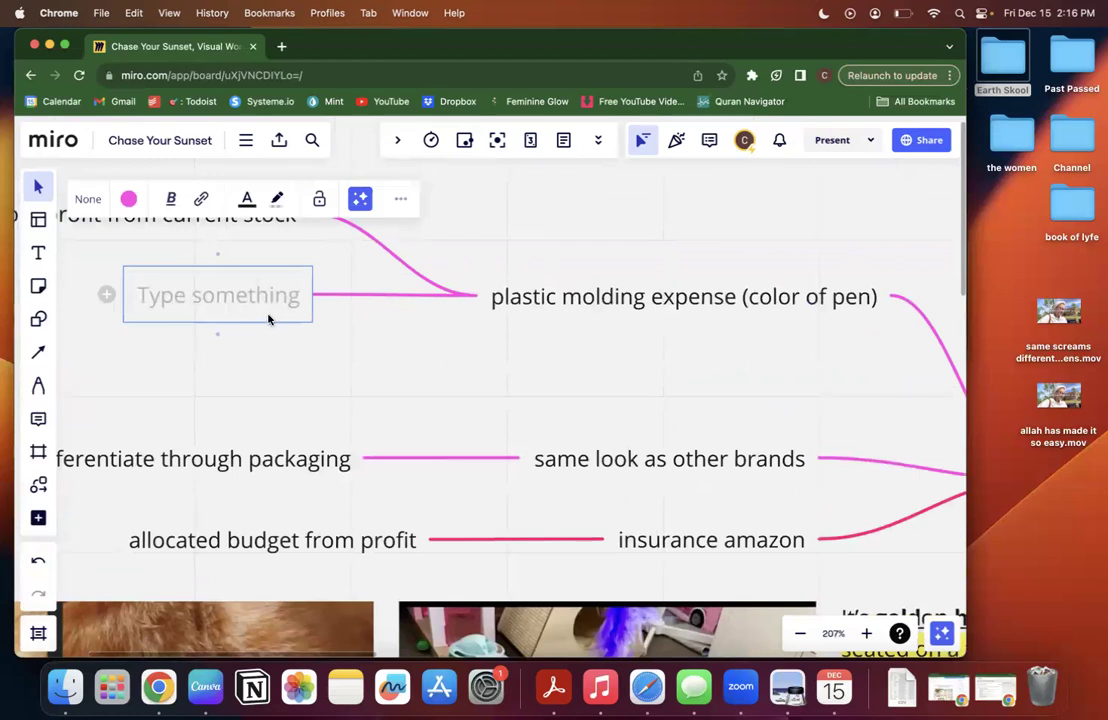
pyautogui.click(250, 304)
pyautogui.write('forma')
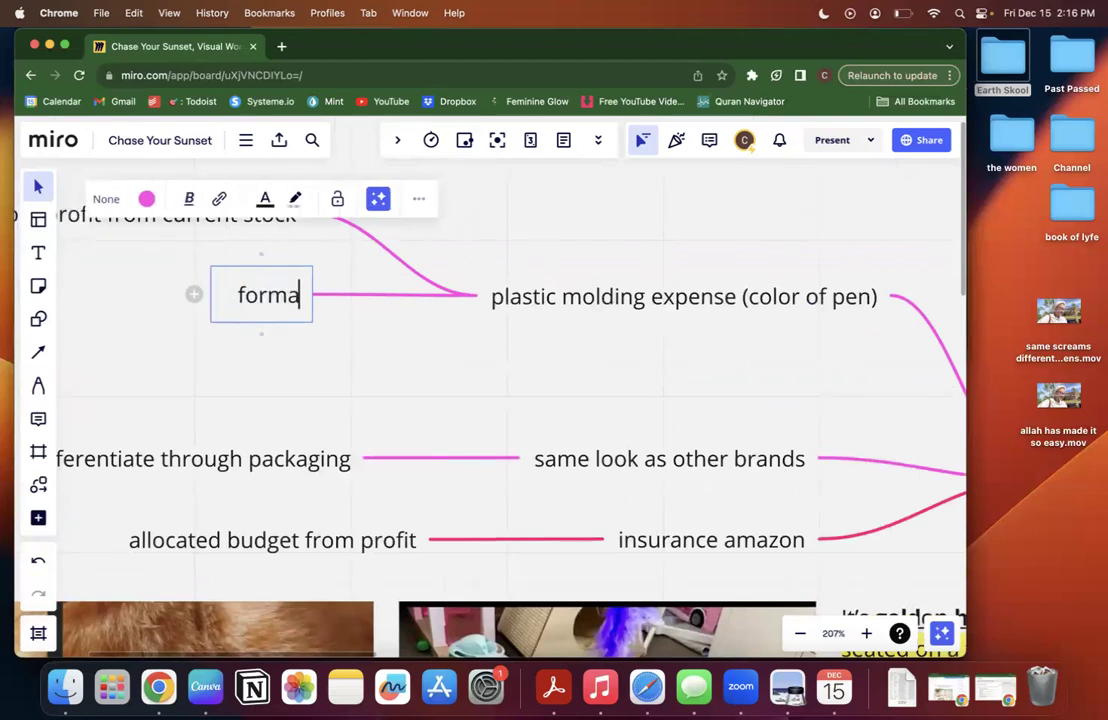
pyautogui.press('BackSpace')
pyautogui.write('ulate')
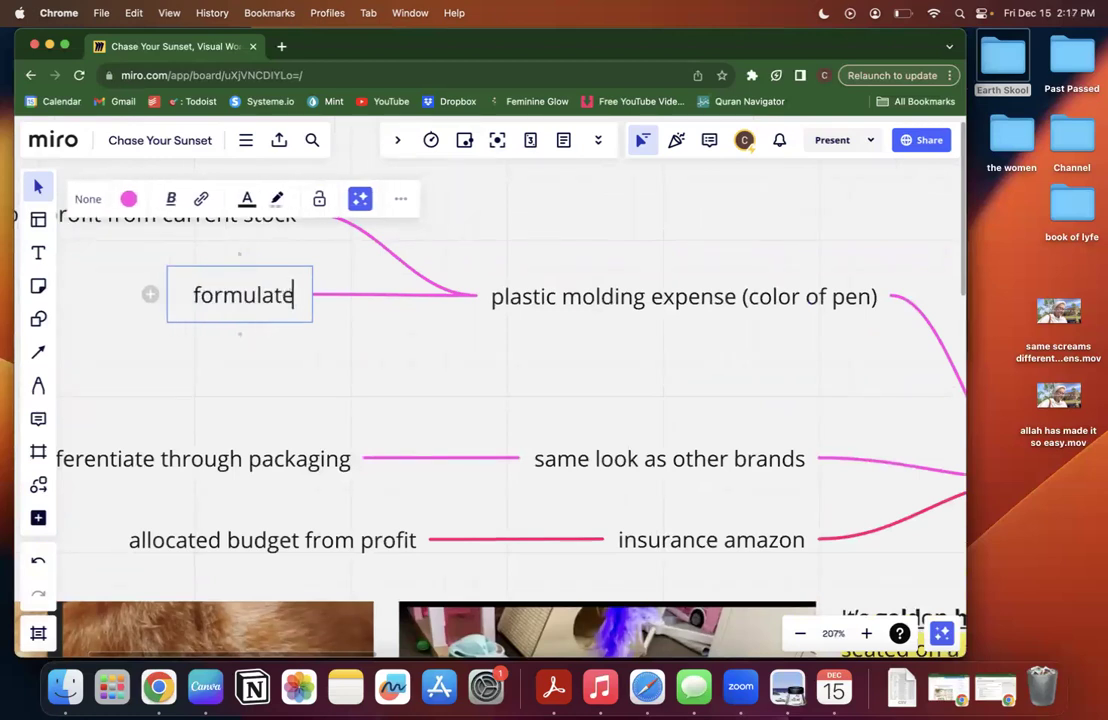
pyautogui.write(' partn')
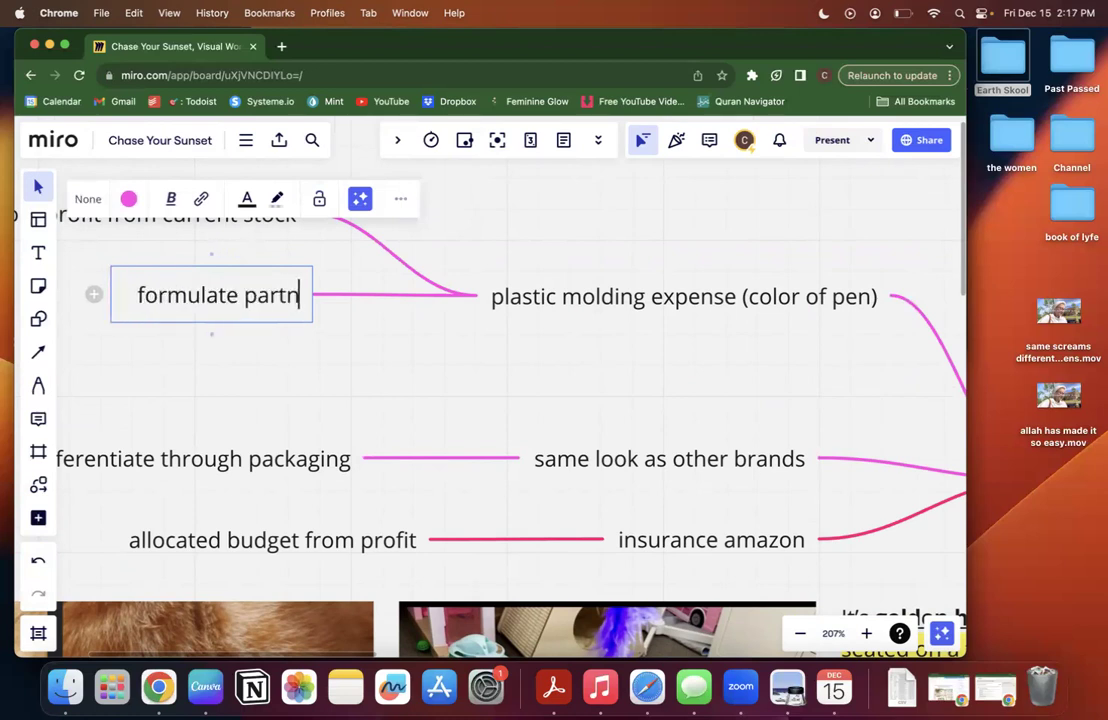
pyautogui.write('ership')
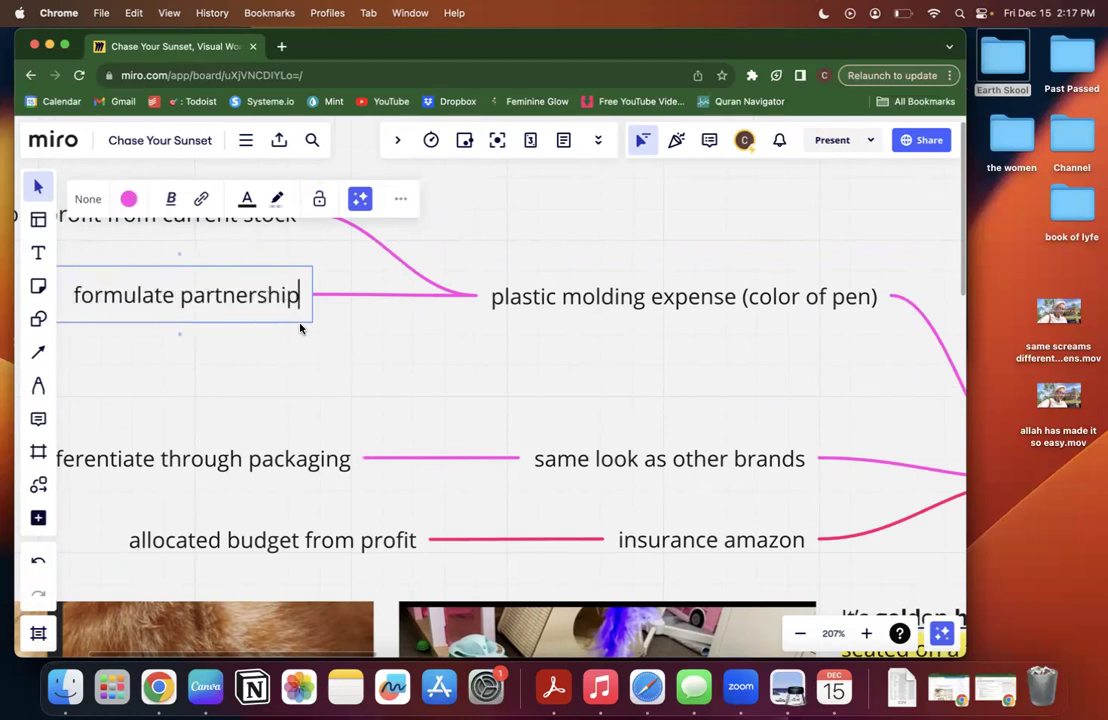
pyautogui.hscroll(-2, 386, 351)
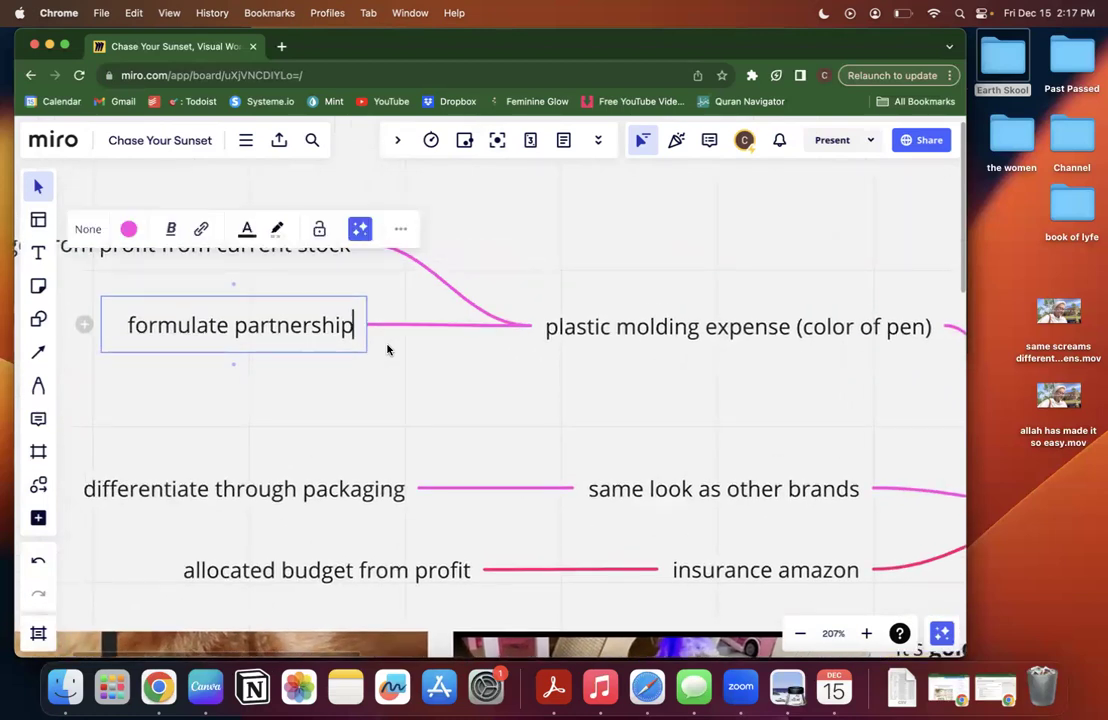
pyautogui.hscroll(1, 388, 350)
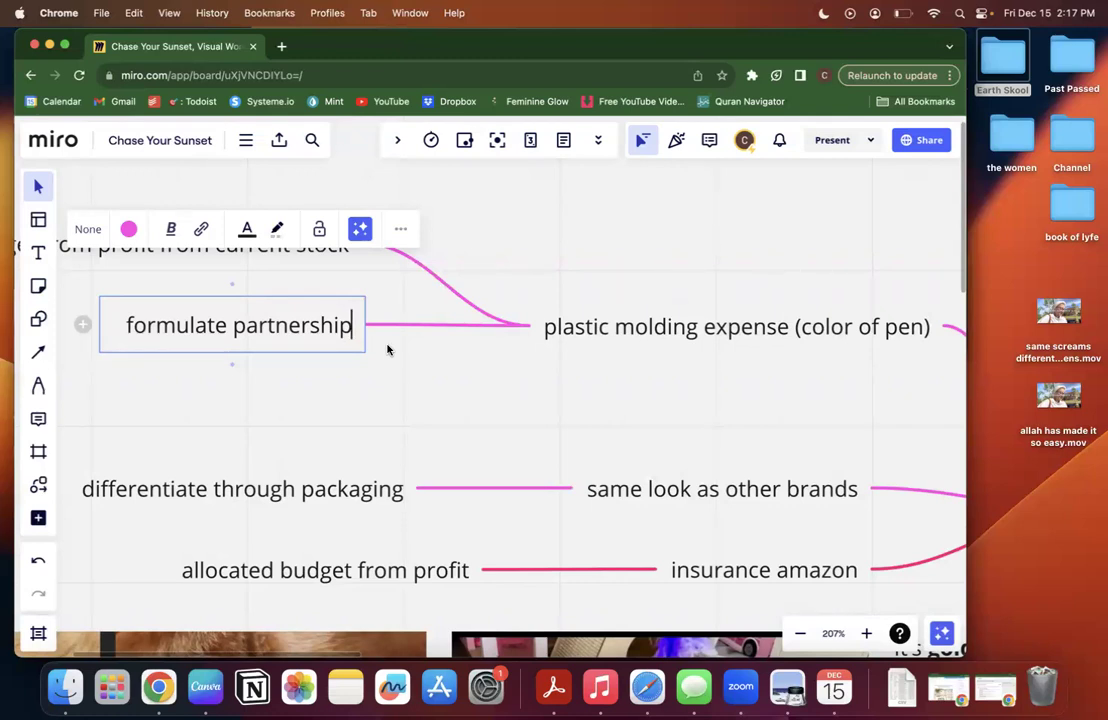
pyautogui.write('agreement')
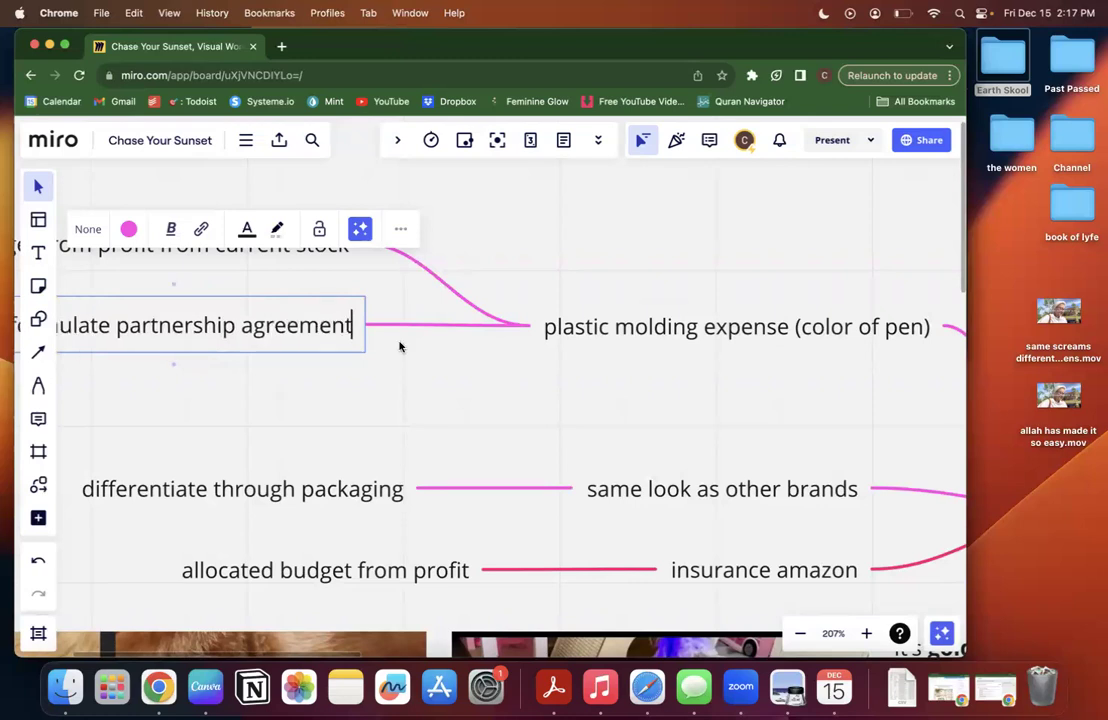
pyautogui.click(565, 403)
# Zoom out to 81% so the whole mind map is visible.
pyautogui.scroll(-5, 565, 403)
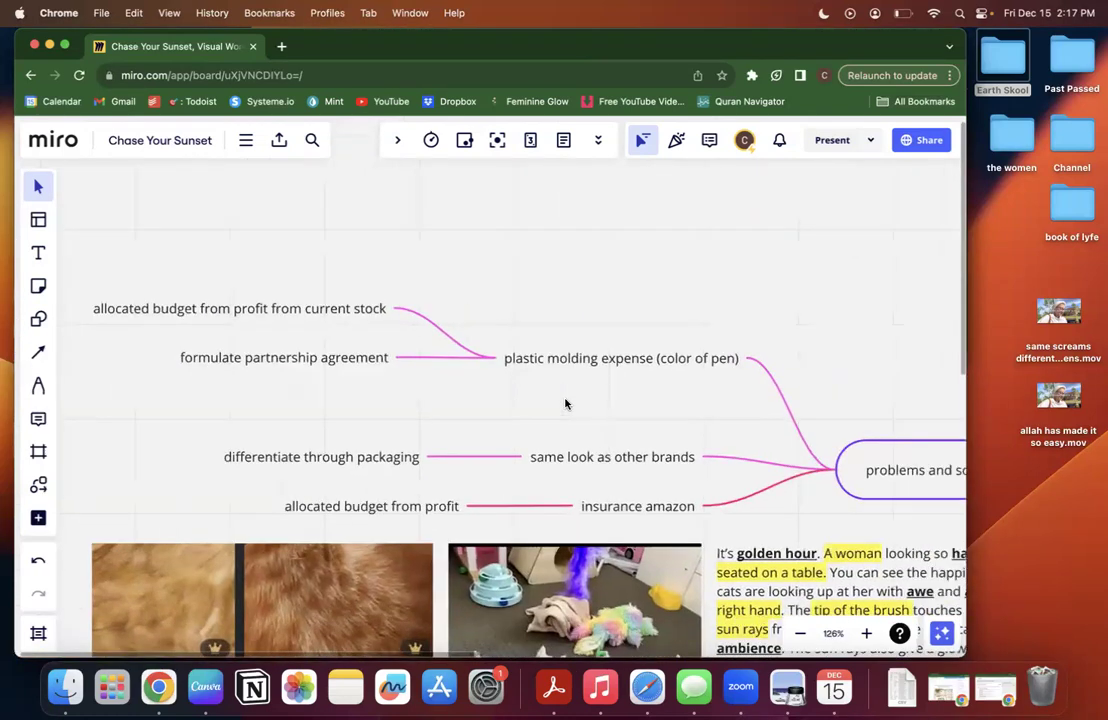
pyautogui.scroll(-3, 565, 403)
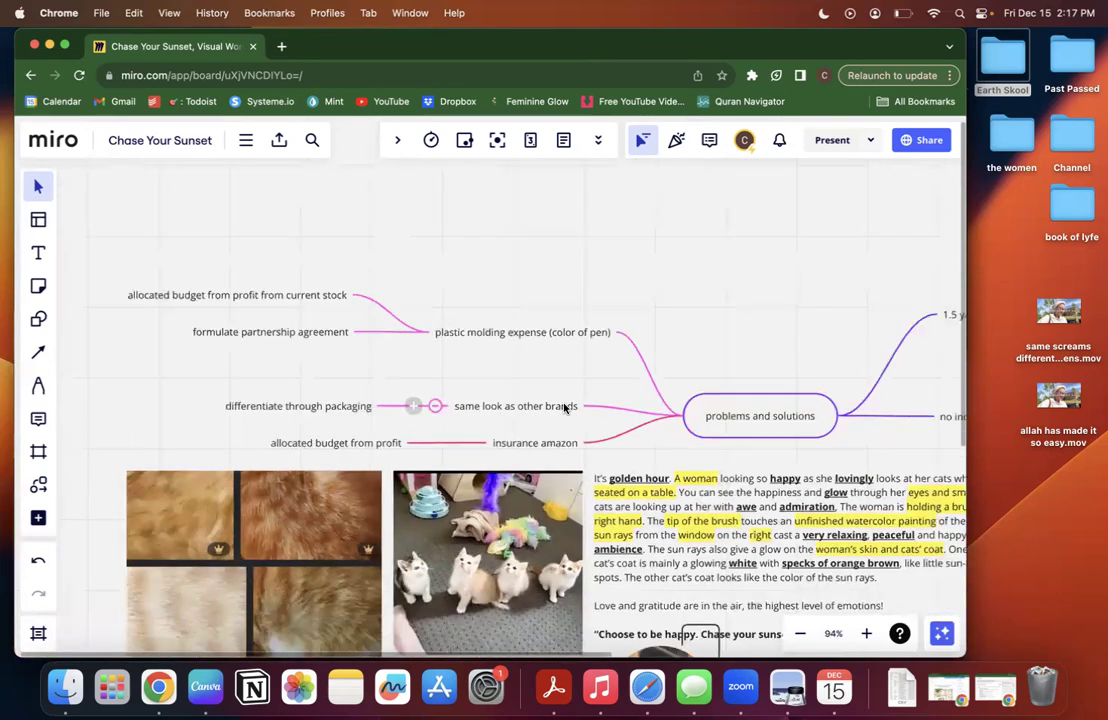
pyautogui.scroll(-2, 565, 408)
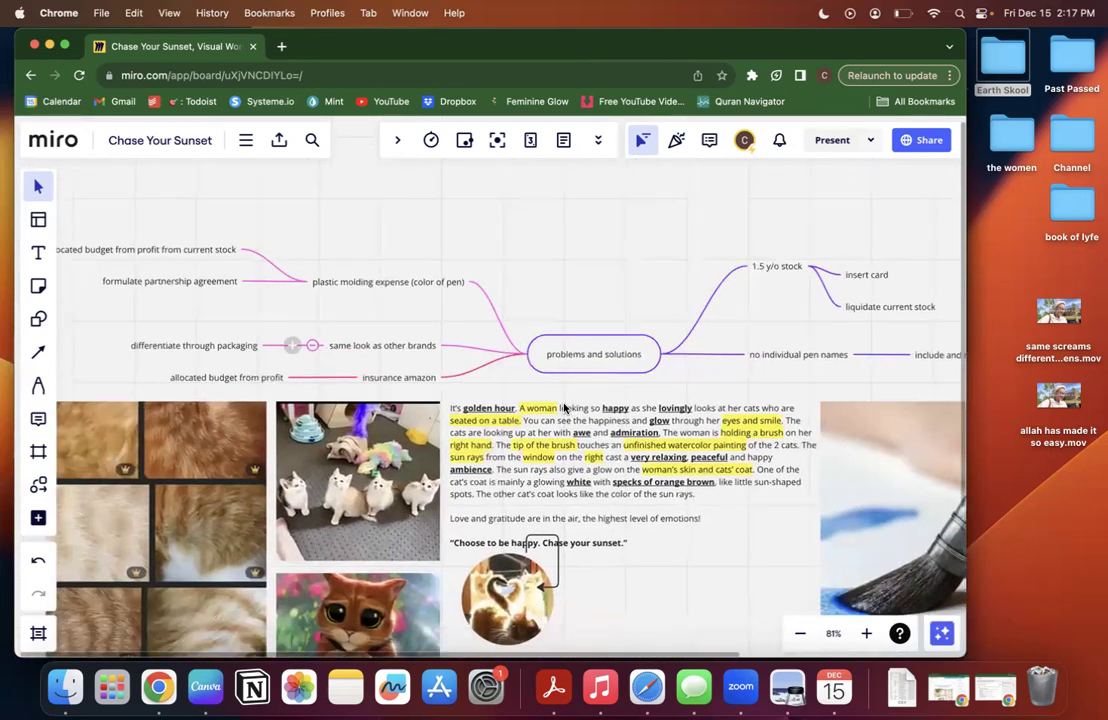
pyautogui.scroll(-2, 565, 408)
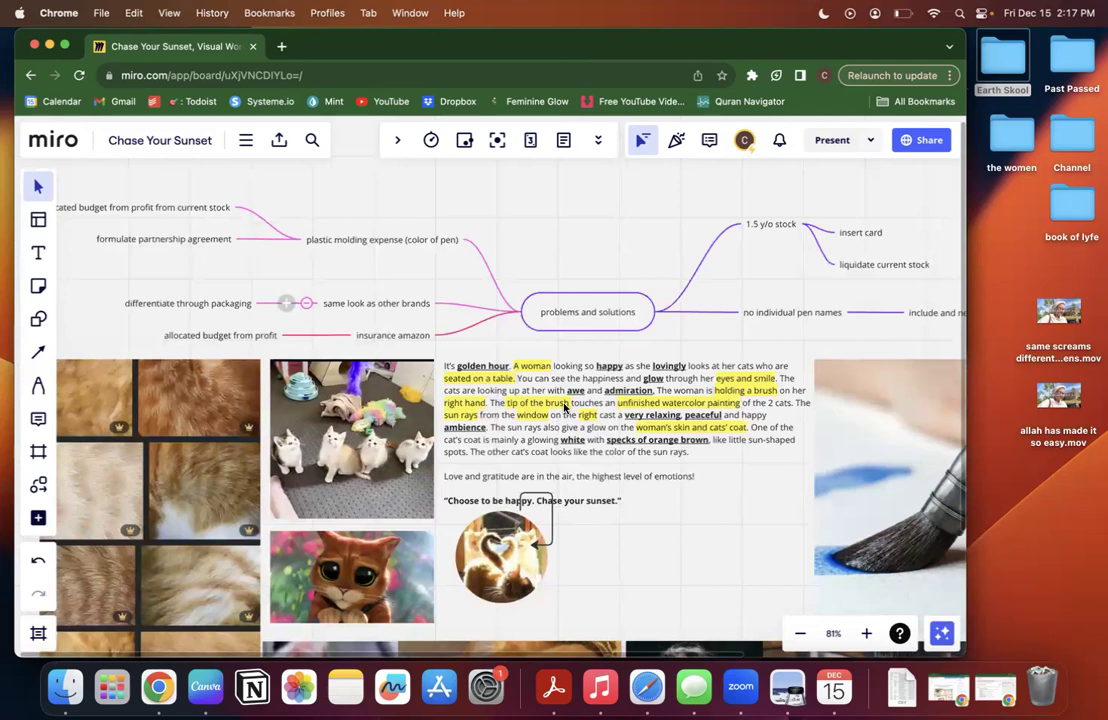
# Add a new problem branch 'manufacturer strict with MOQ' to 'problems and solutions'.
pyautogui.scroll(2, 565, 405)
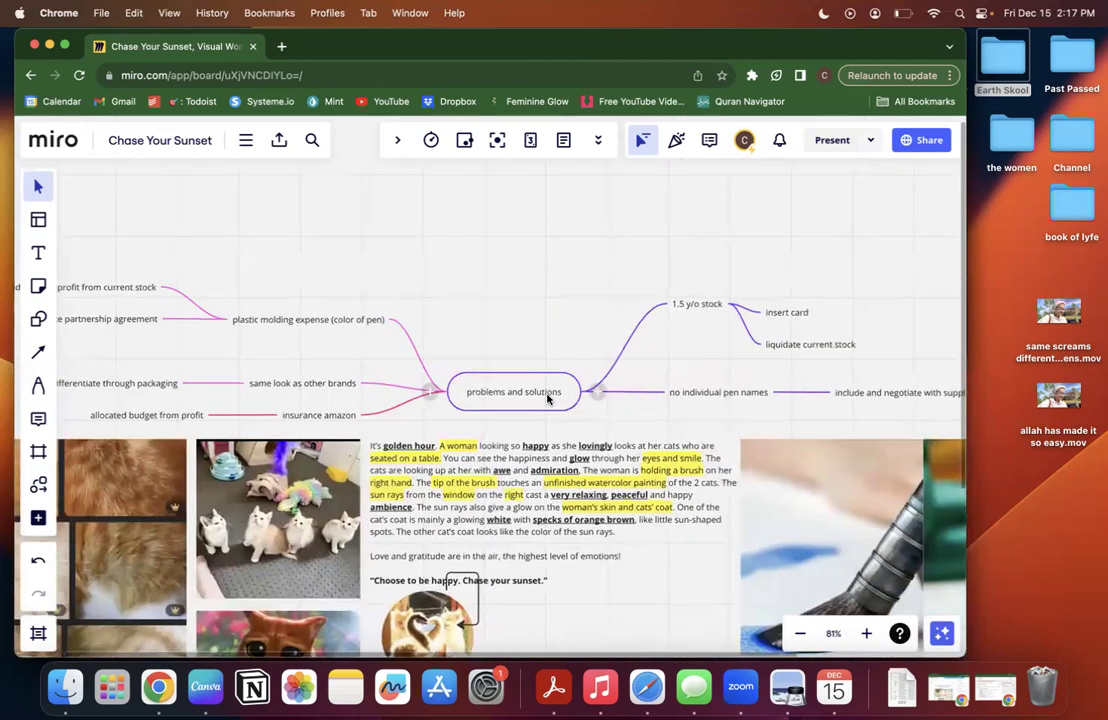
pyautogui.click(549, 393)
pyautogui.click(597, 392)
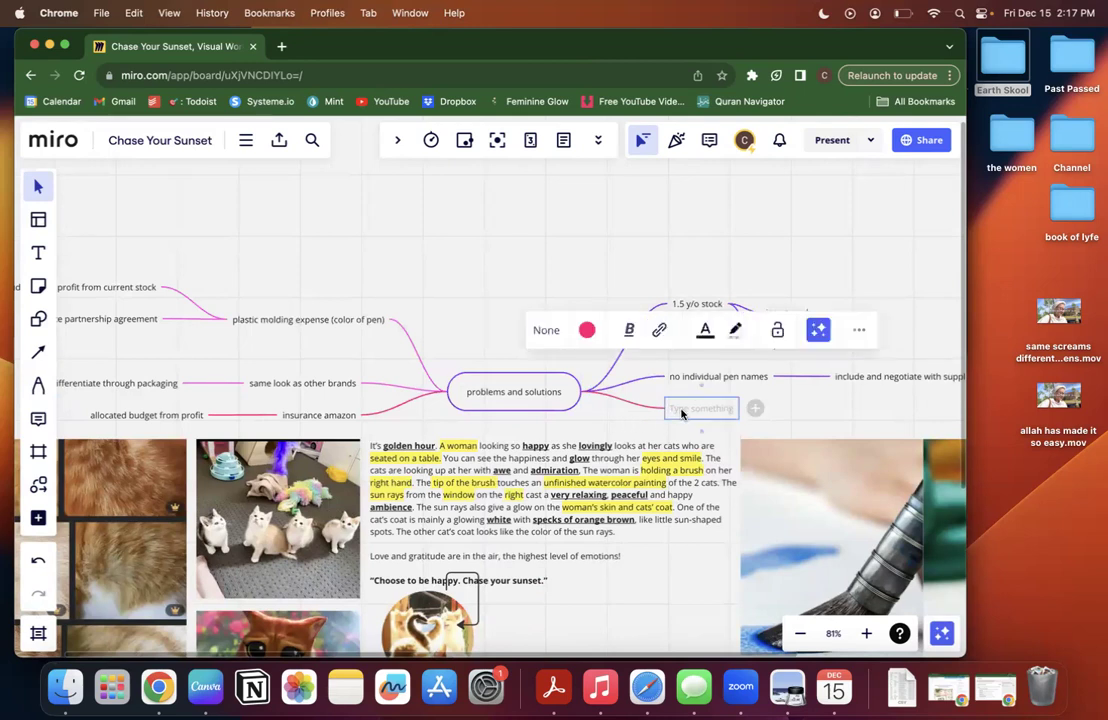
pyautogui.write('manu')
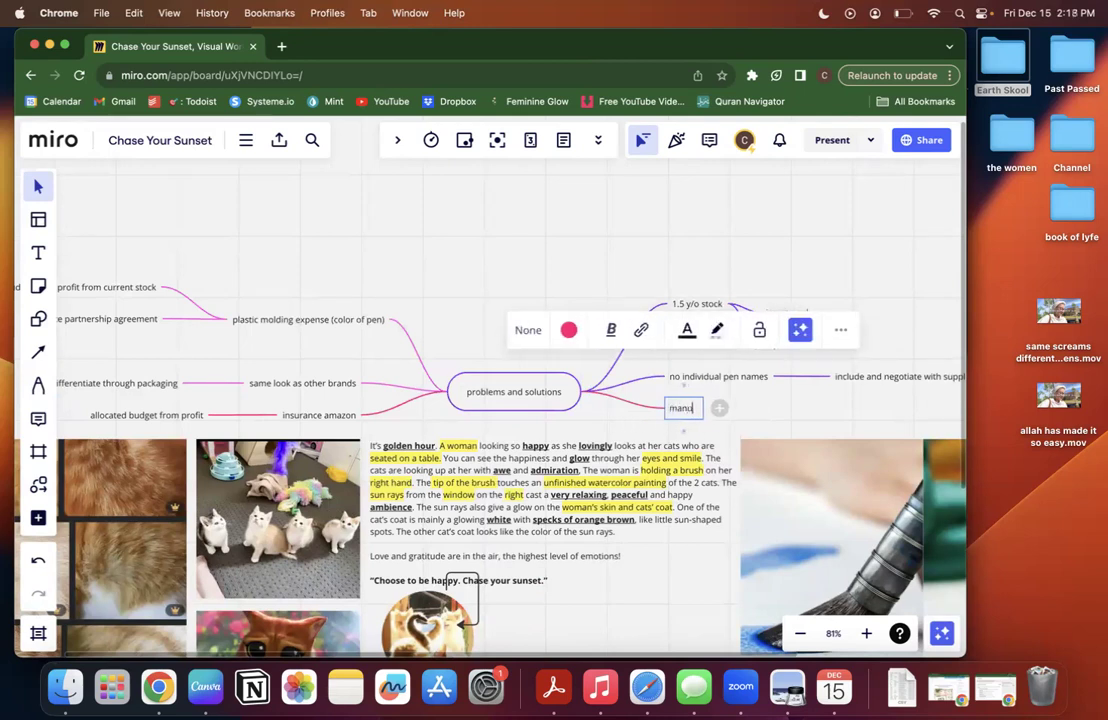
pyautogui.write('facturer ')
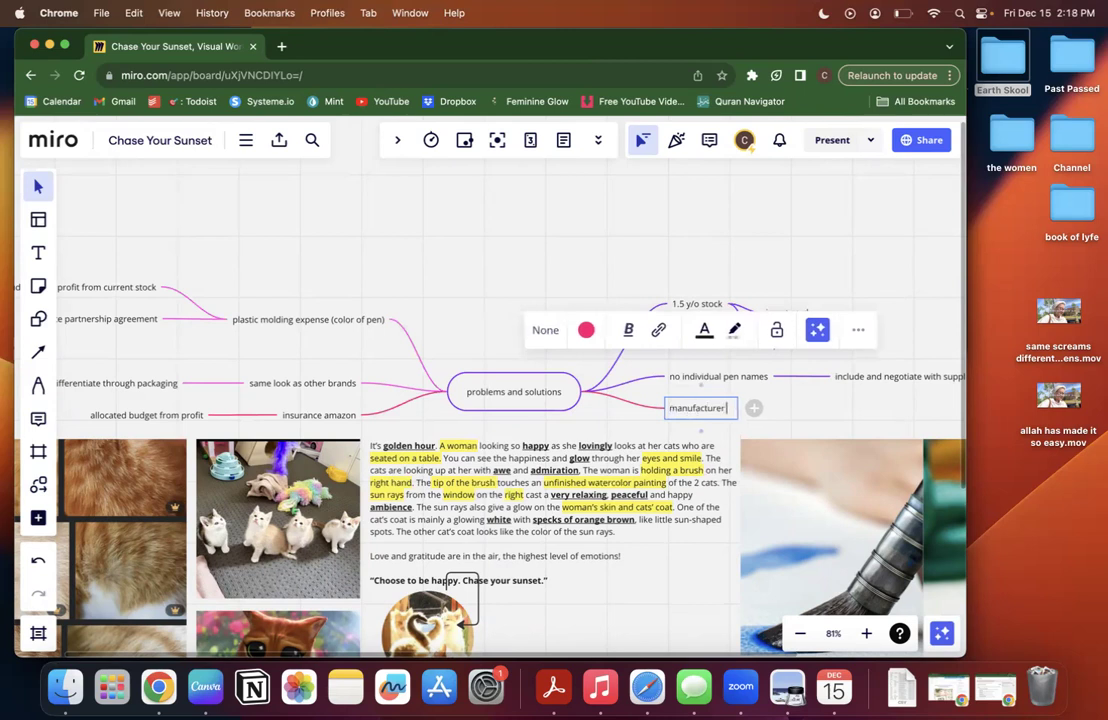
pyautogui.write('strict wit')
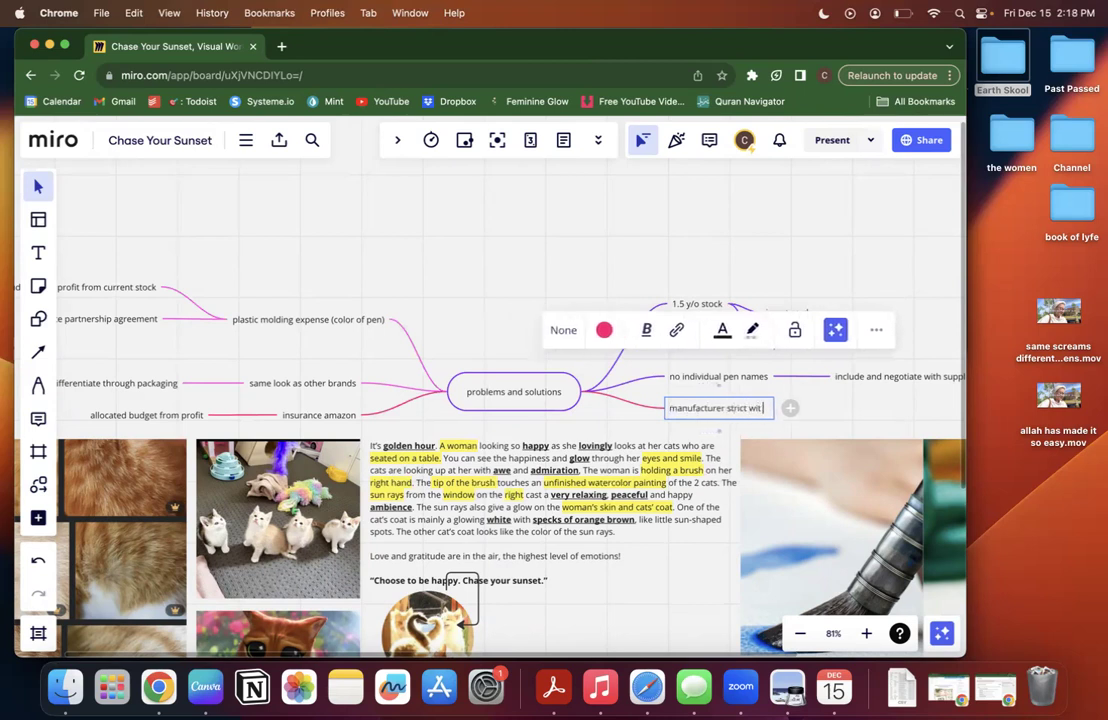
pyautogui.write('h MOQ')
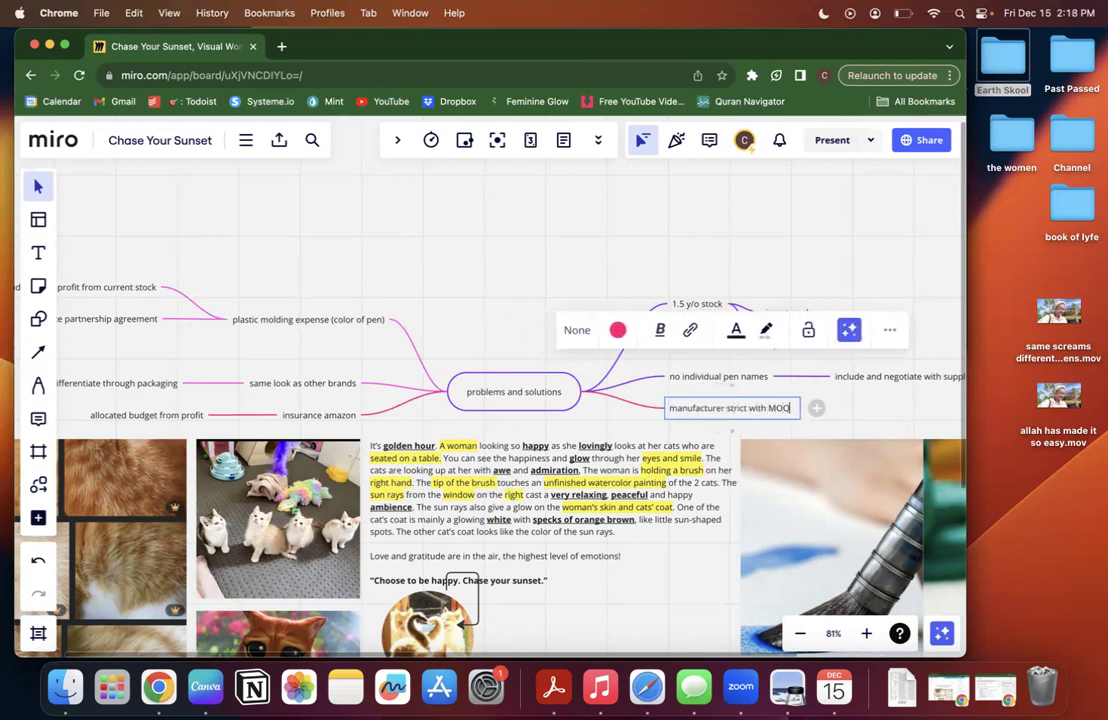
# Give it the solution 'further negotiate, argue difficulty selling bc it causes delays'.
pyautogui.click(816, 410)
pyautogui.hscroll(5, 769, 425)
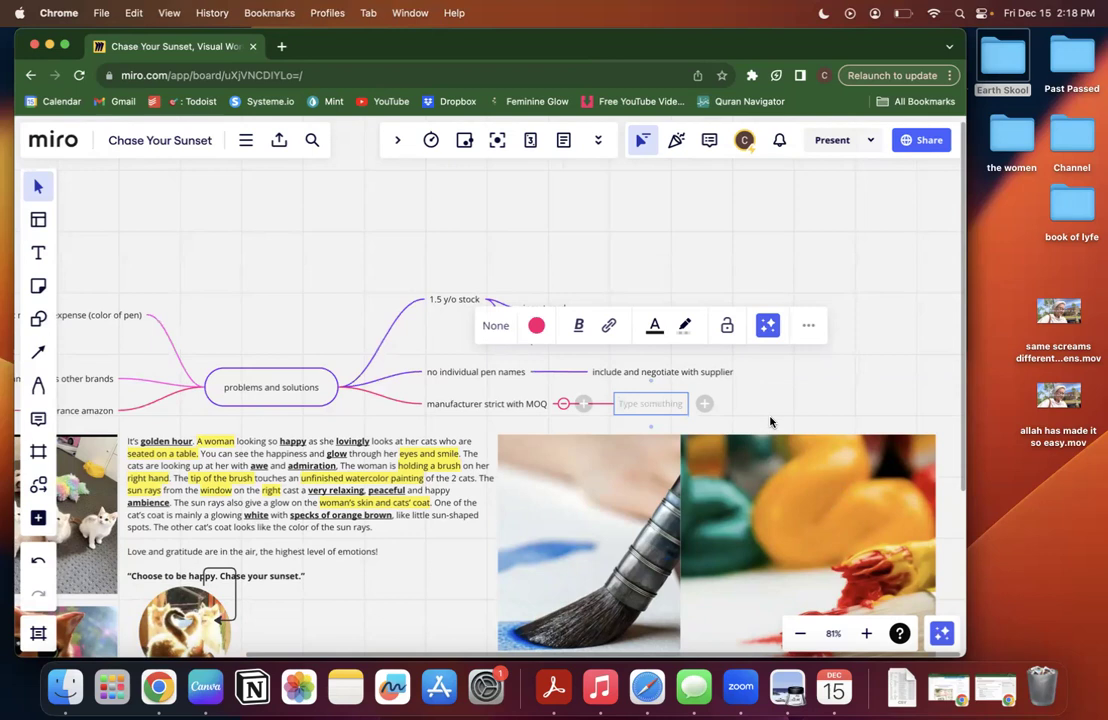
pyautogui.write('further')
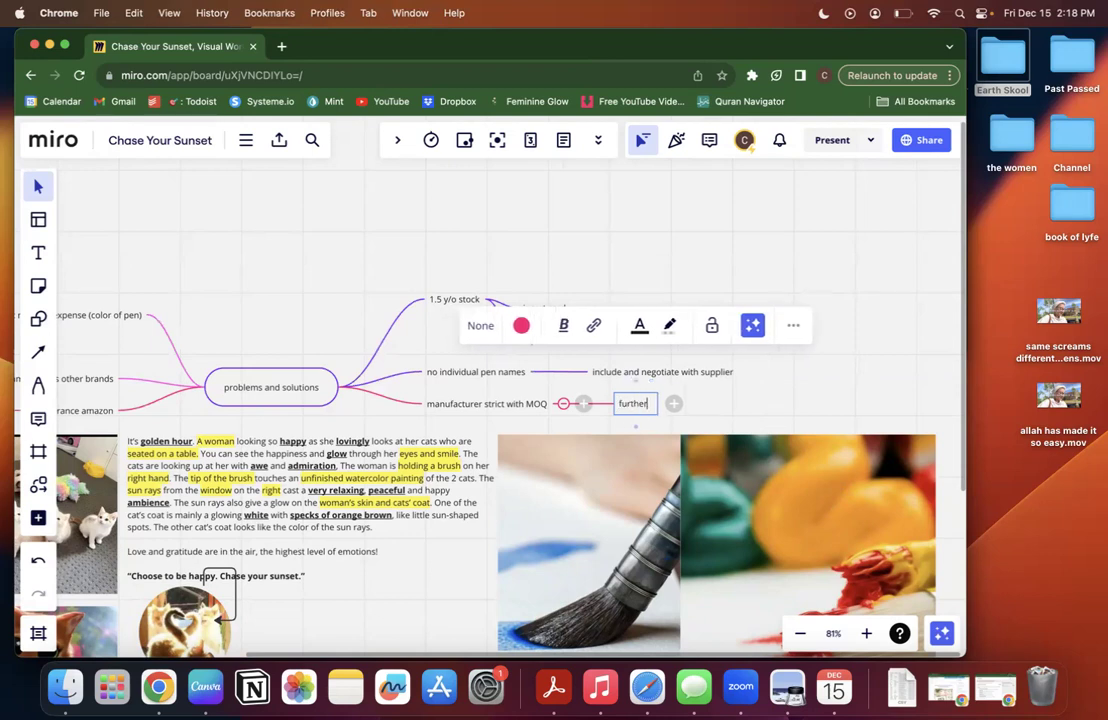
pyautogui.write(' negotiate')
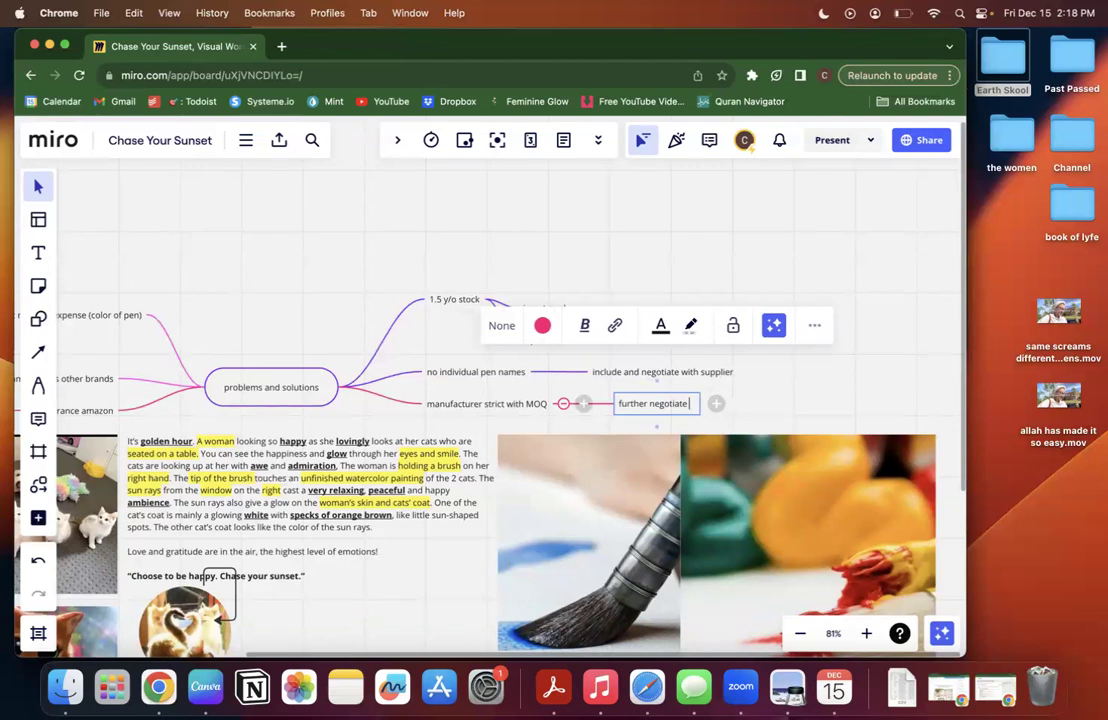
pyautogui.write(', ar')
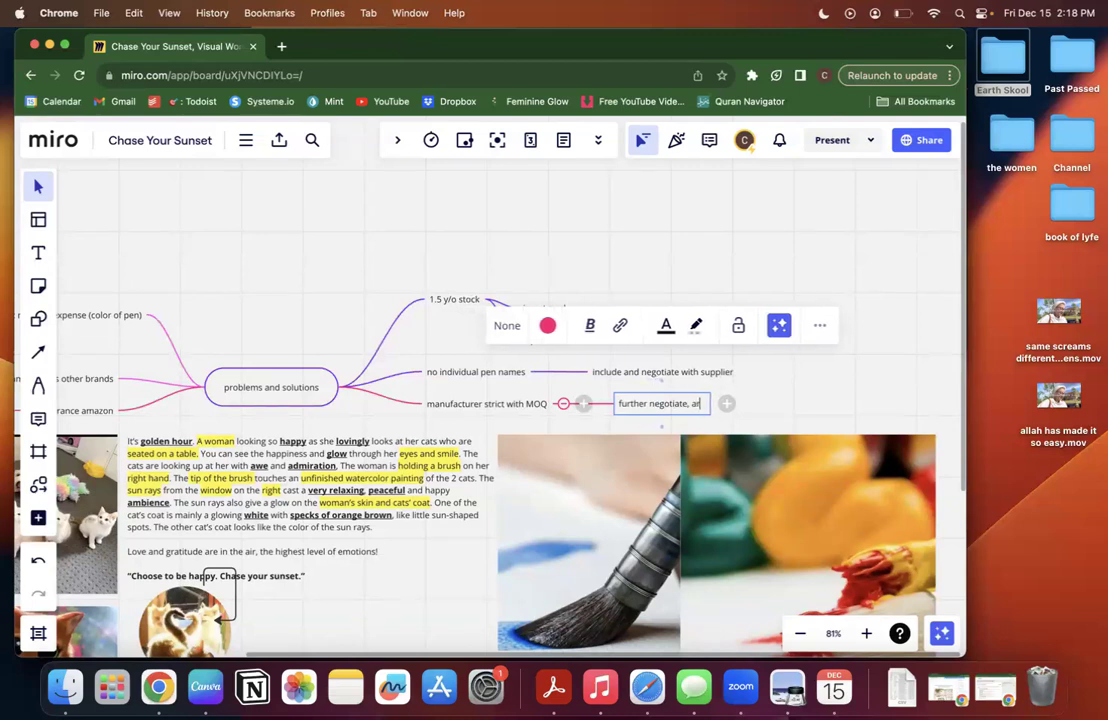
pyautogui.write('gue diff')
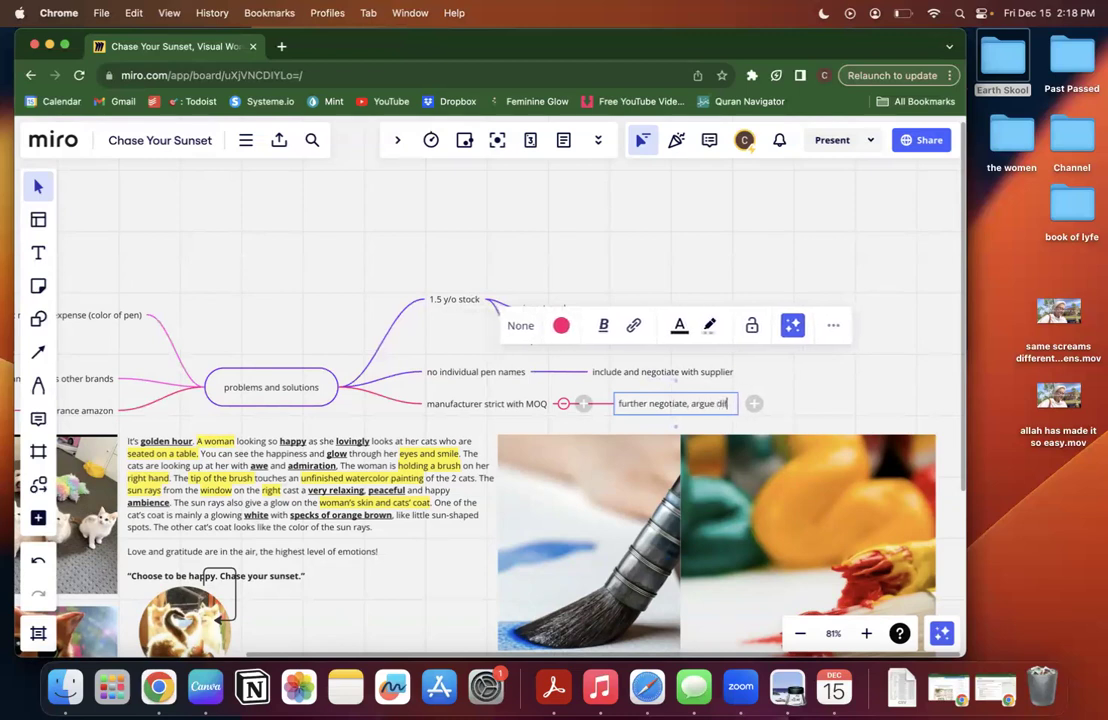
pyautogui.write('iculty ')
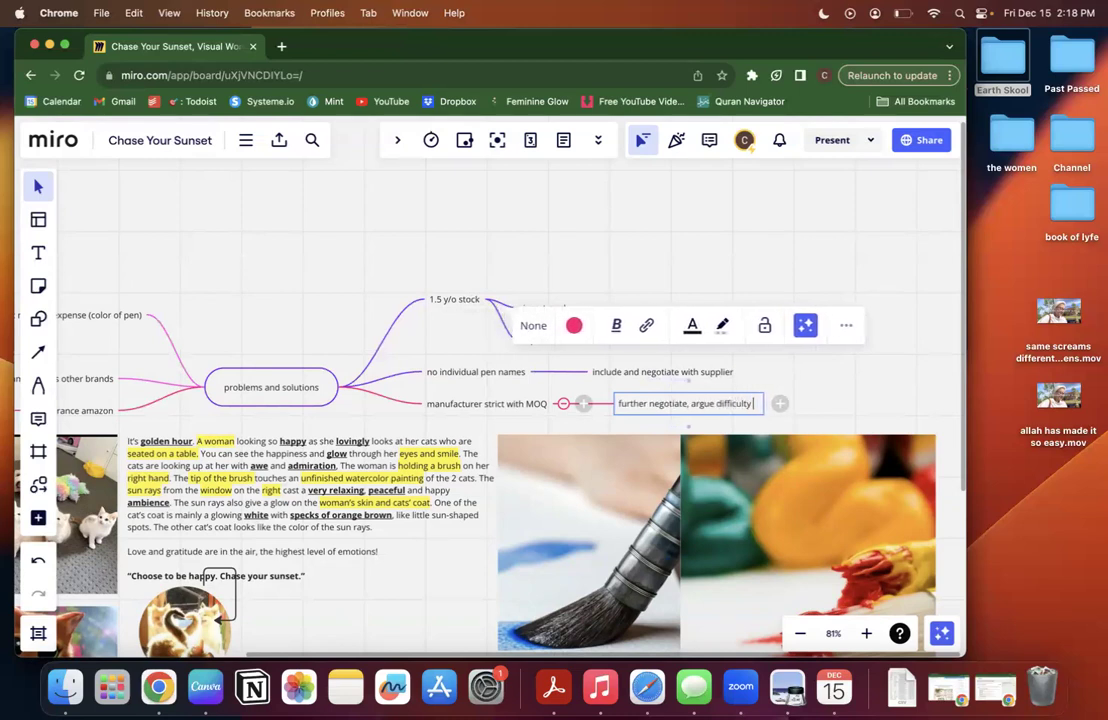
pyautogui.write('selling')
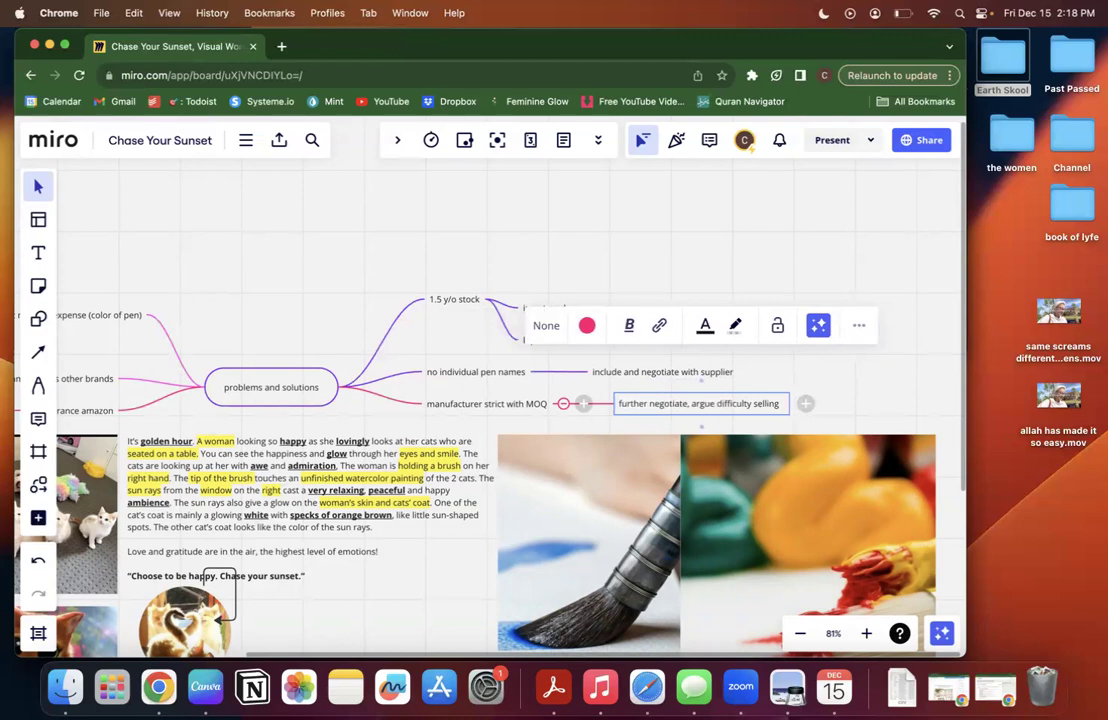
pyautogui.write(' bc it')
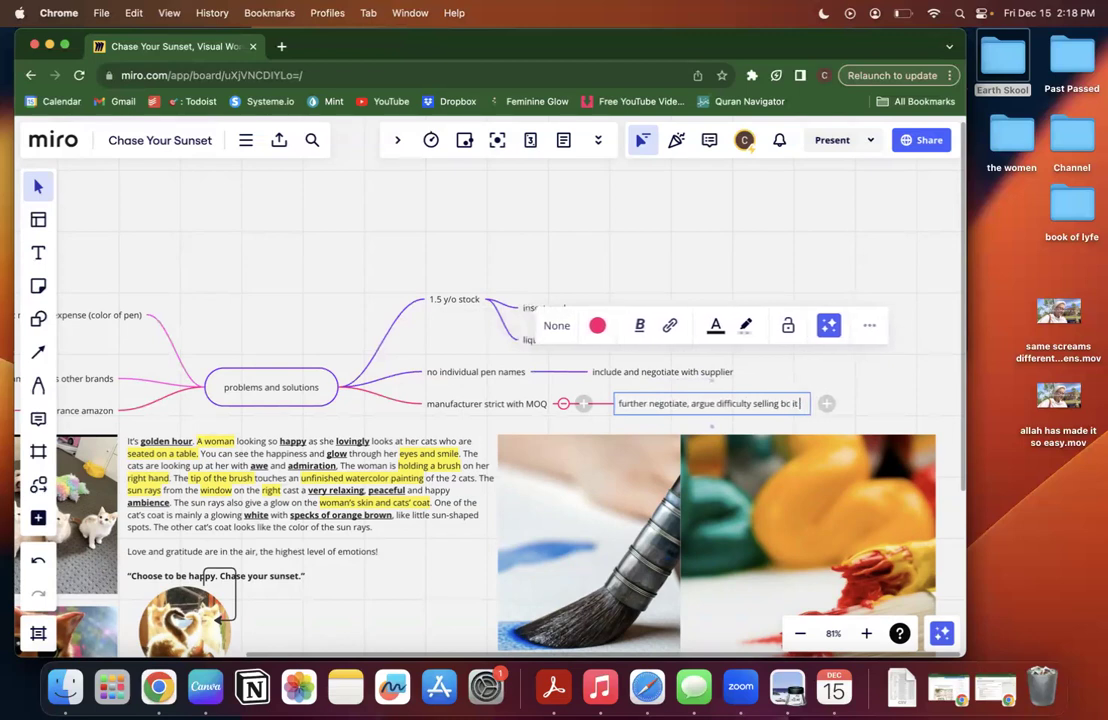
pyautogui.write(' causes elays')
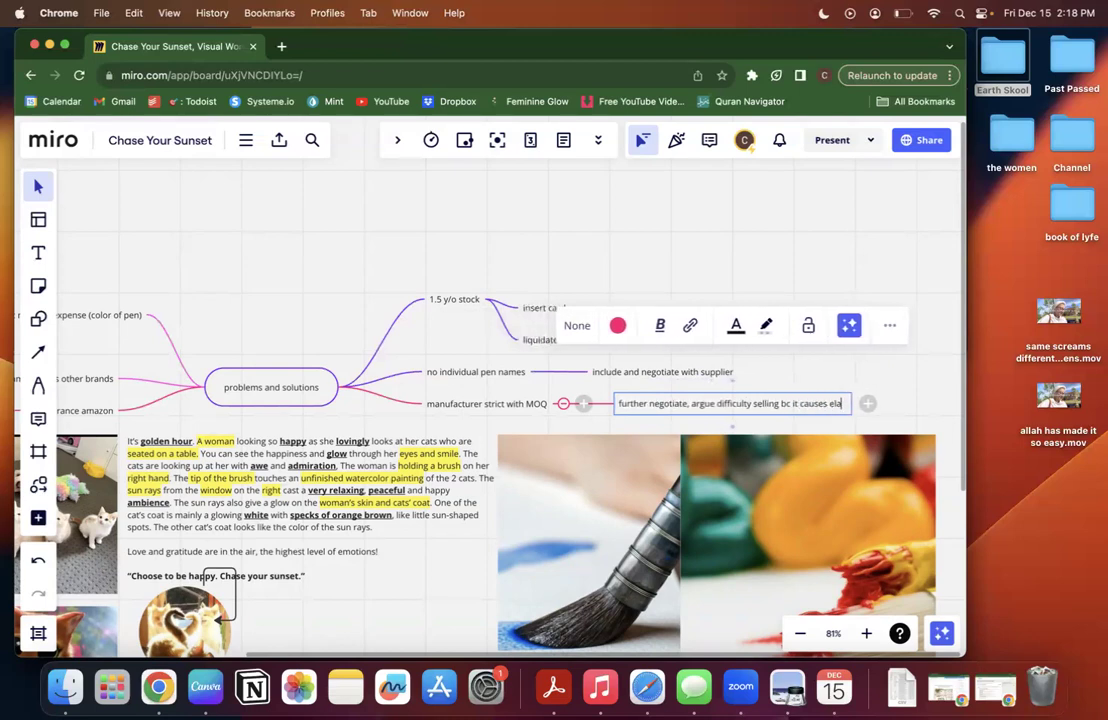
pyautogui.click(828, 404)
pyautogui.write('d')
pyautogui.click(898, 383)
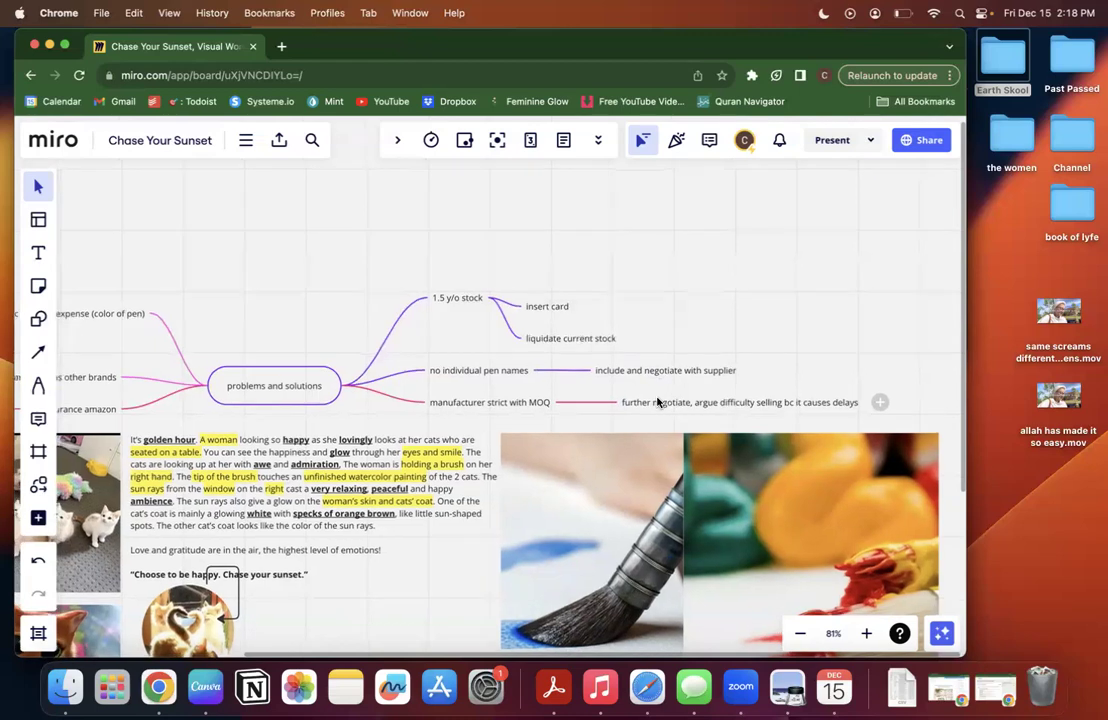
# Place a new white sticky note to the left of the mind map.
pyautogui.hscroll(-5, 657, 401)
pyautogui.hscroll(-5, 657, 401)
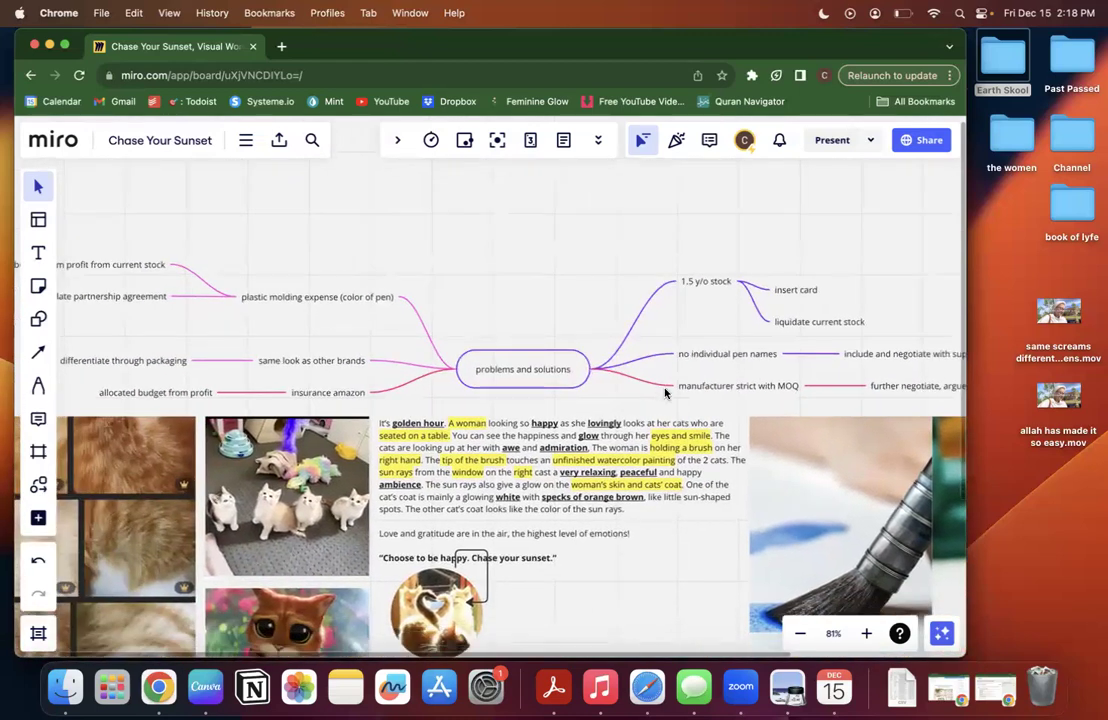
pyautogui.scroll(-4, 665, 393)
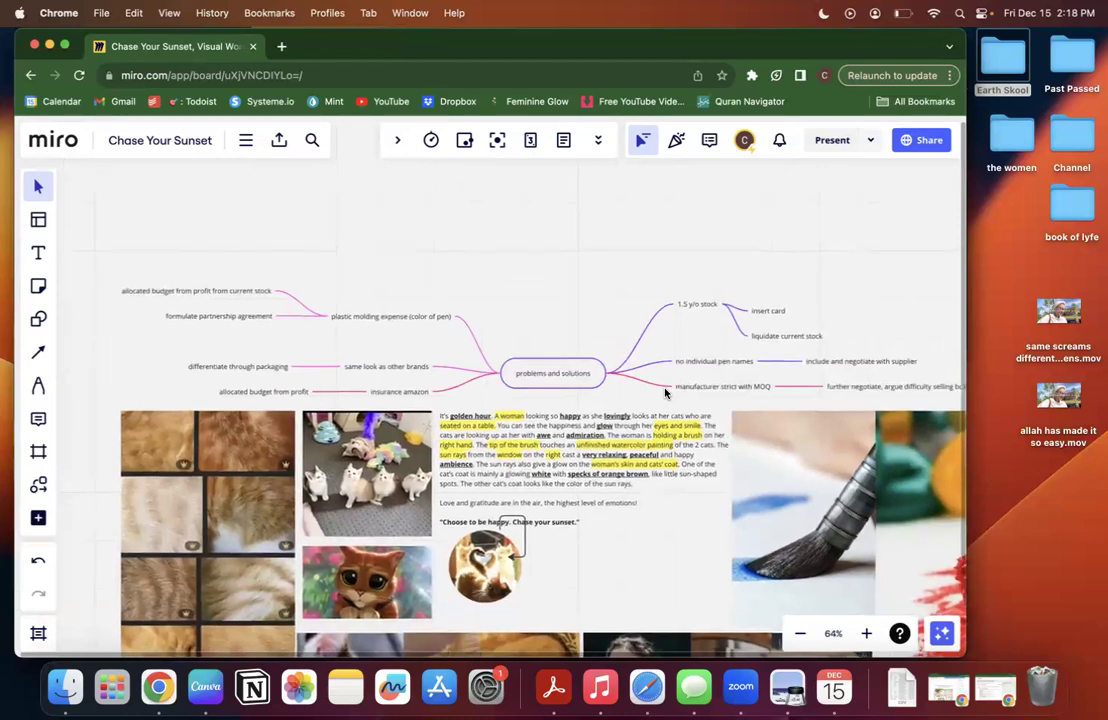
pyautogui.hscroll(2, 620, 390)
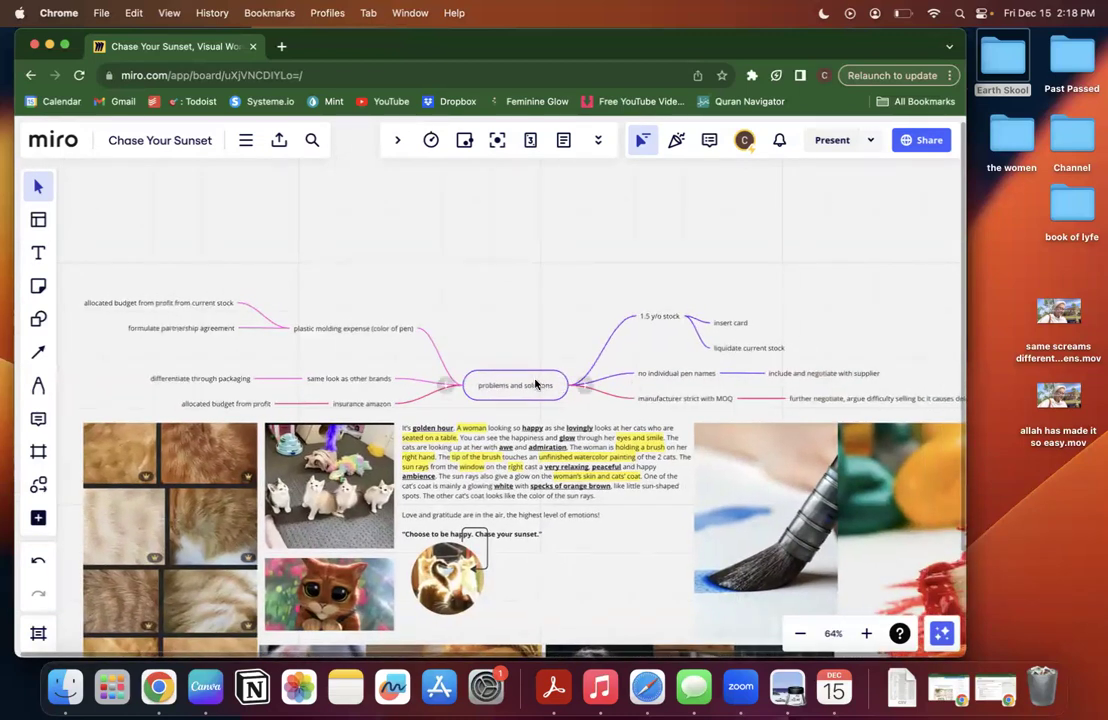
pyautogui.click(536, 384)
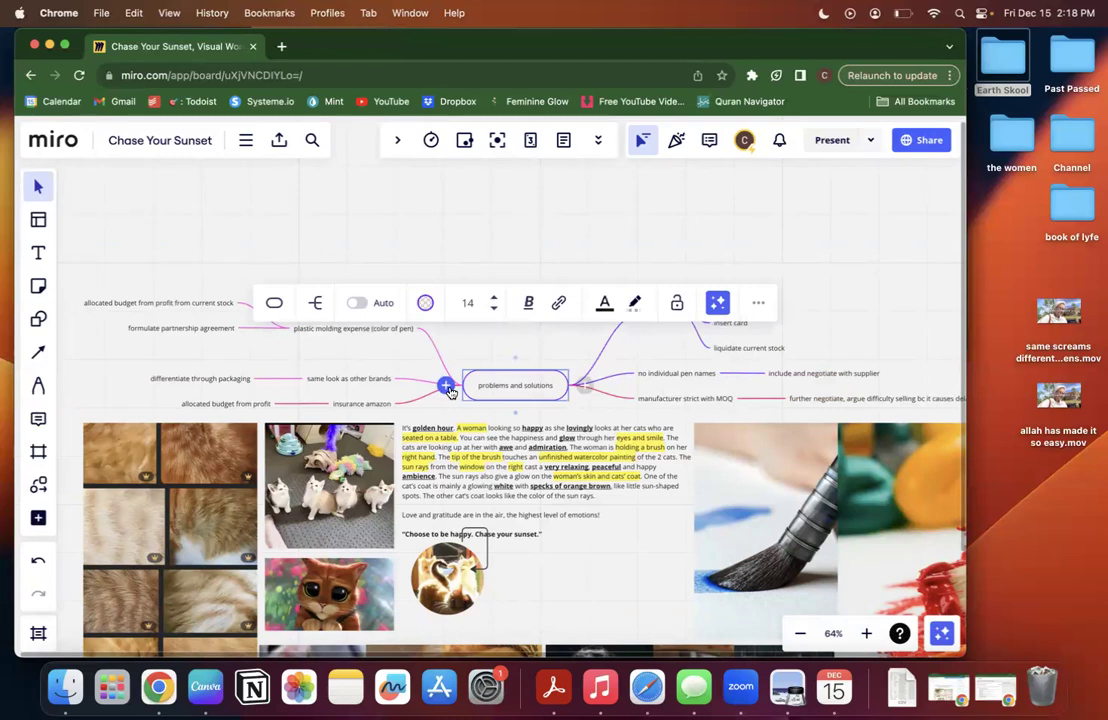
pyautogui.click(584, 527)
pyautogui.scroll(-5, 584, 527)
pyautogui.scroll(-5, 584, 531)
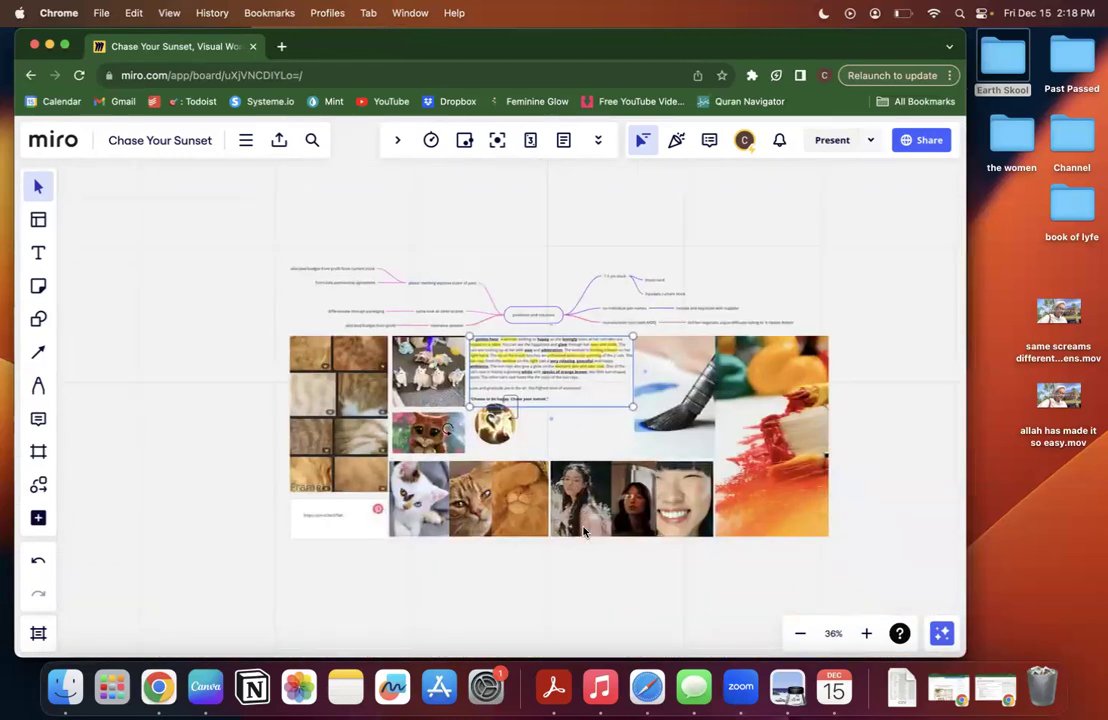
pyautogui.click(38, 286)
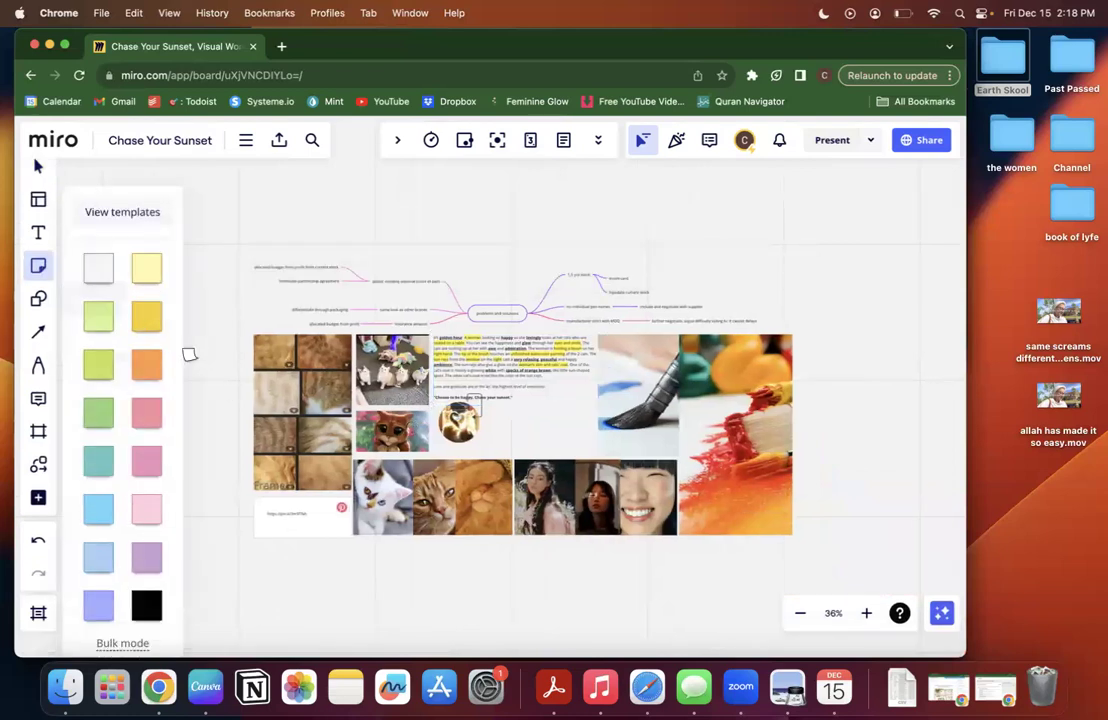
pyautogui.click(104, 284)
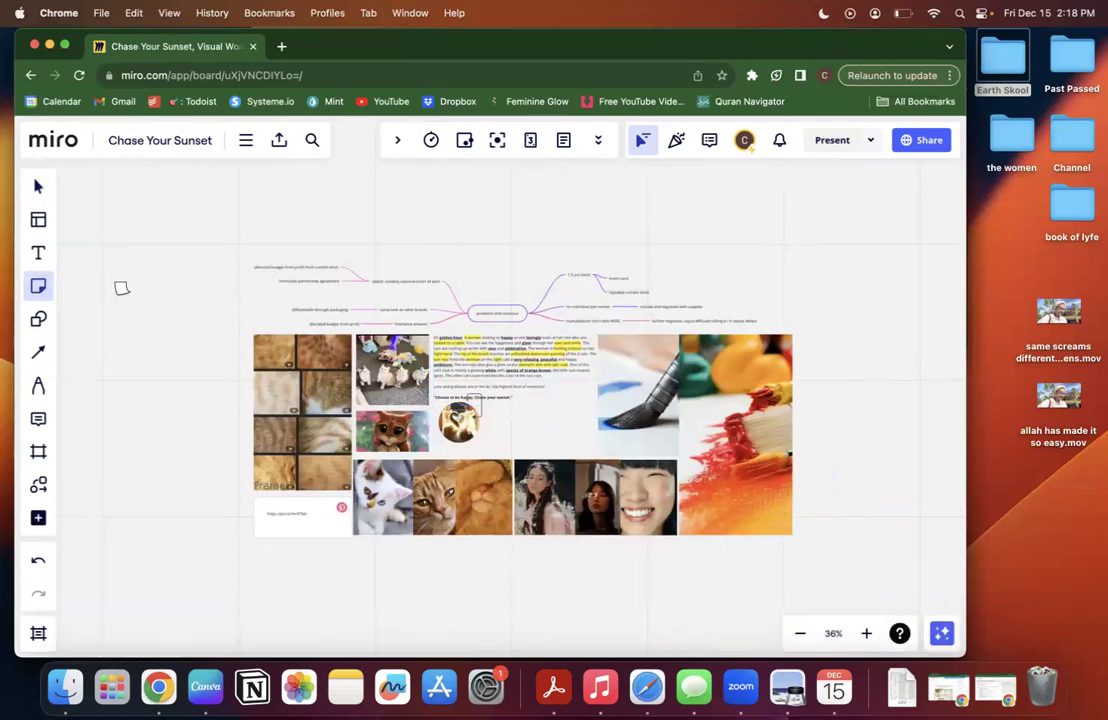
pyautogui.click(211, 316)
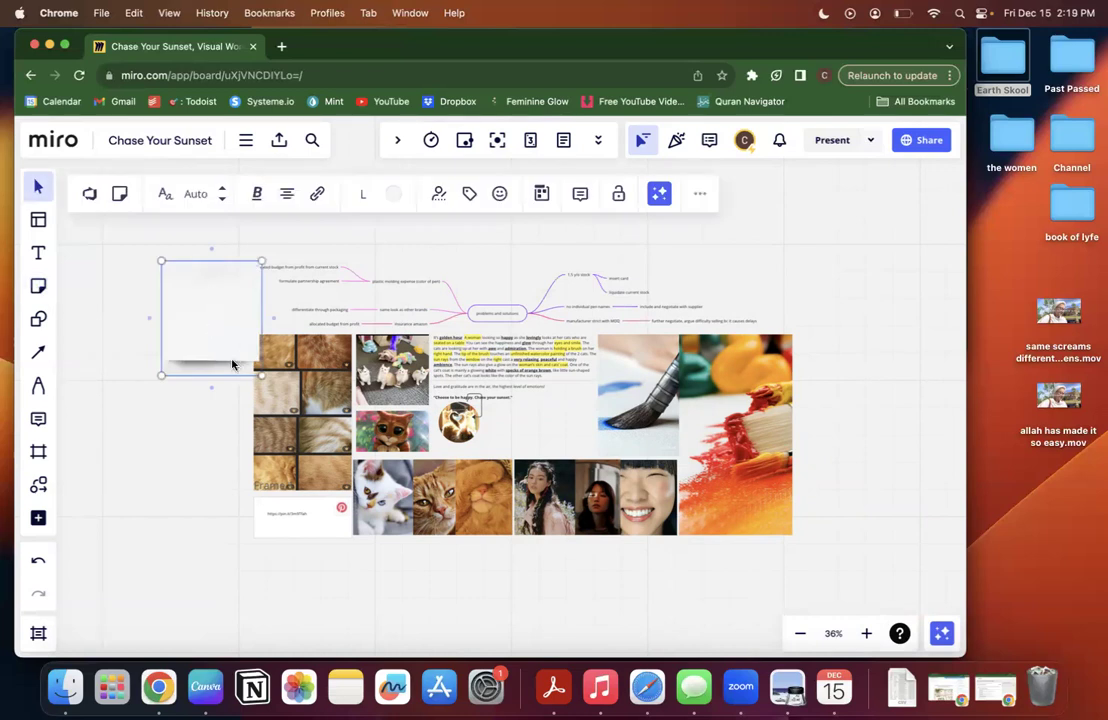
# Write 'inner work is a continuous journey' on the note and nudge it left beside the map.
pyautogui.write('inner ')
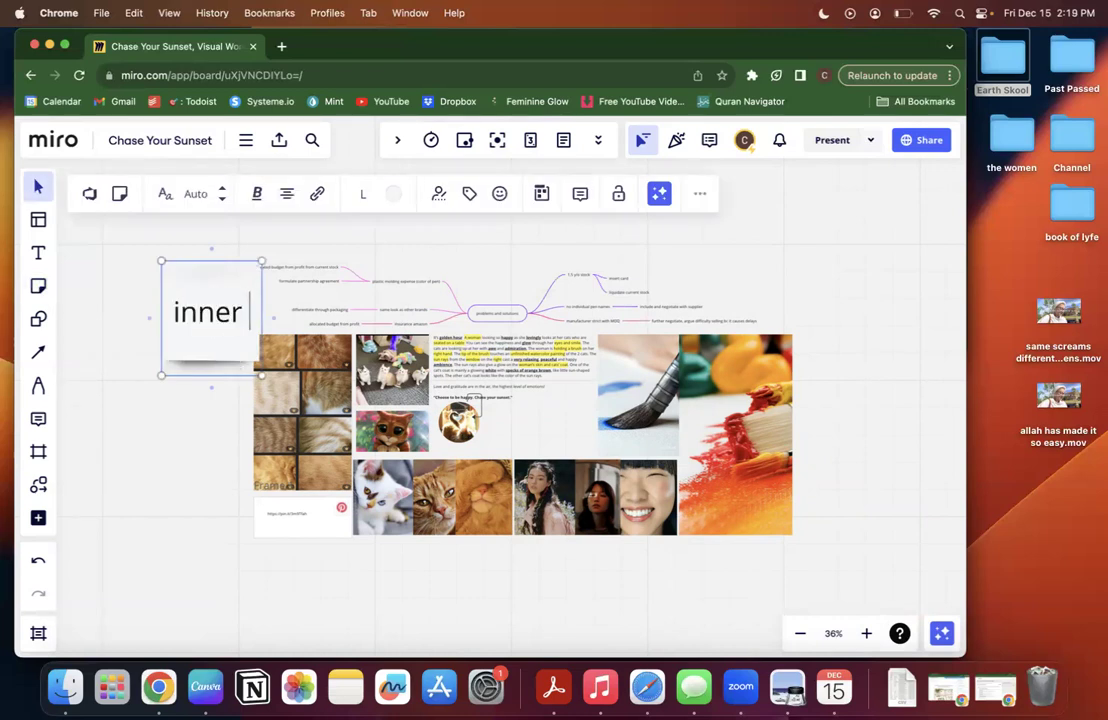
pyautogui.write('work is a')
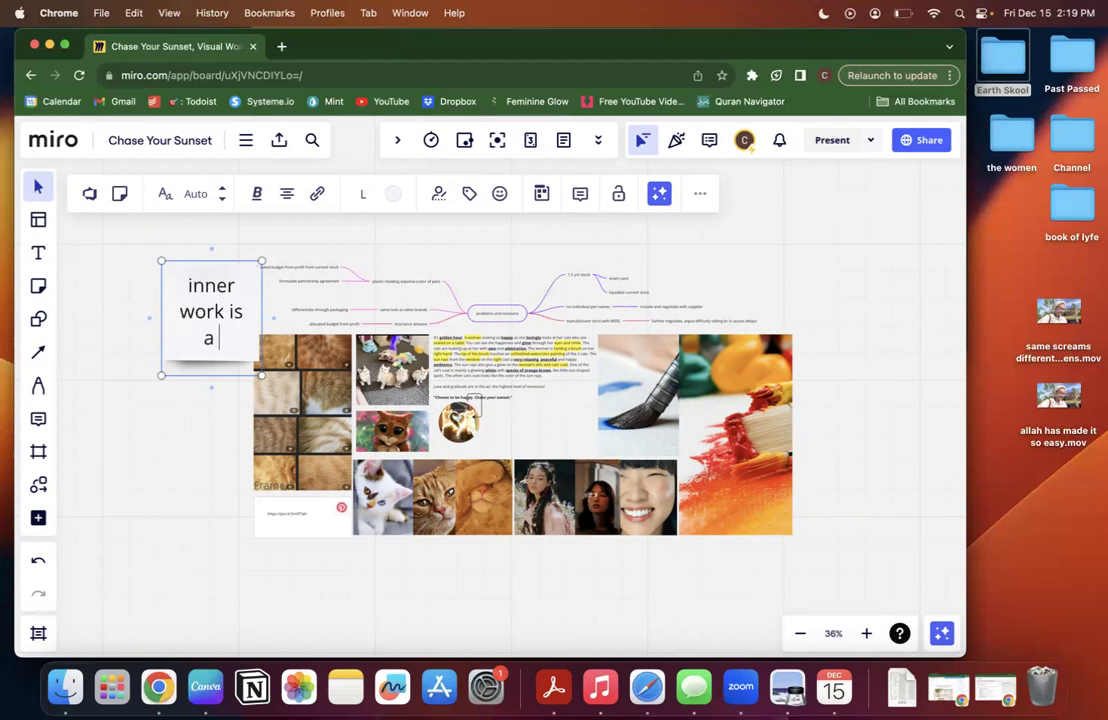
pyautogui.write(' continuous ')
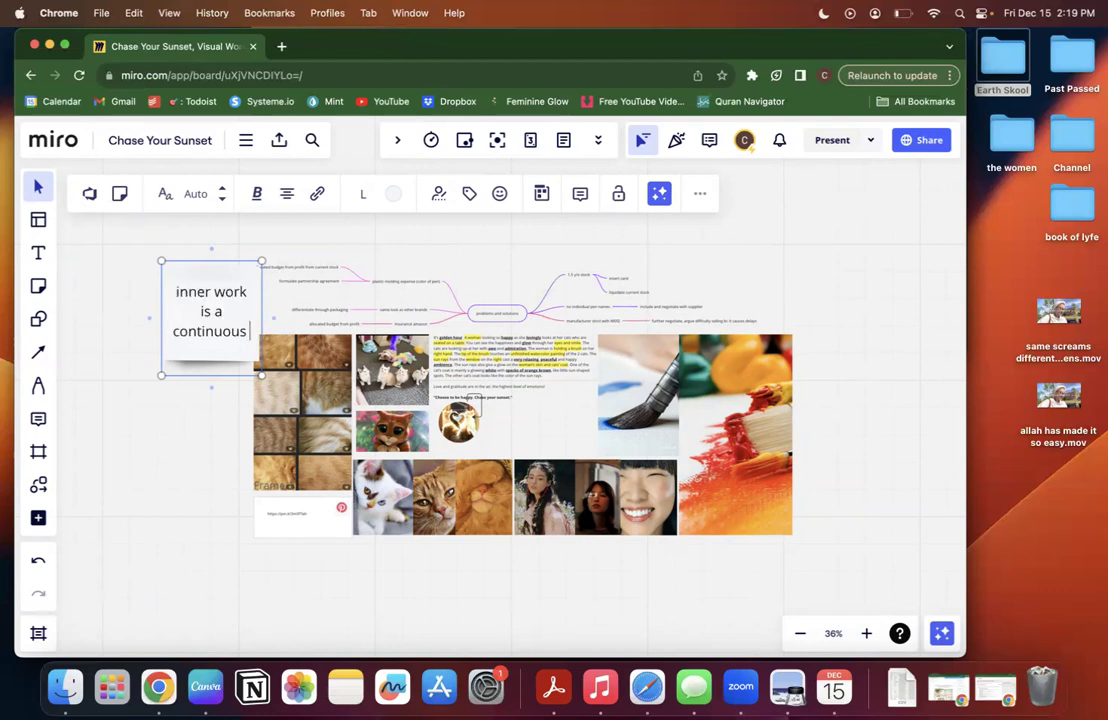
pyautogui.write('jounre')
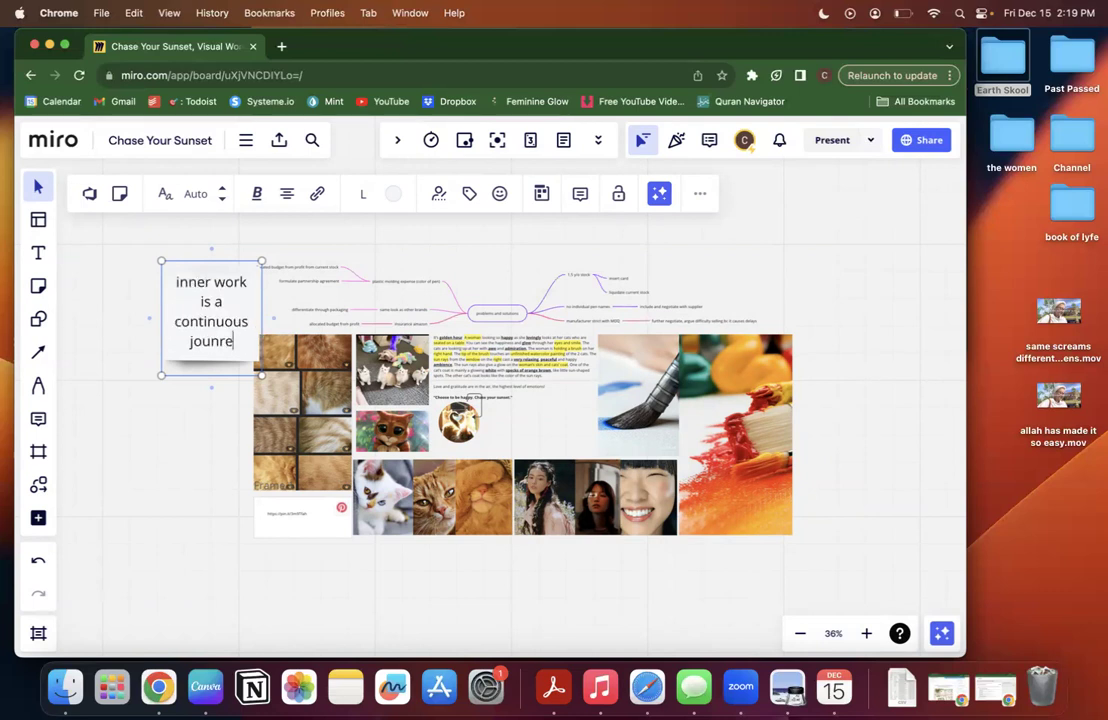
pyautogui.press('BackSpace')
pyautogui.press('BackSpace')
pyautogui.press('BackSpace')
pyautogui.write('rney')
pyautogui.click(172, 389)
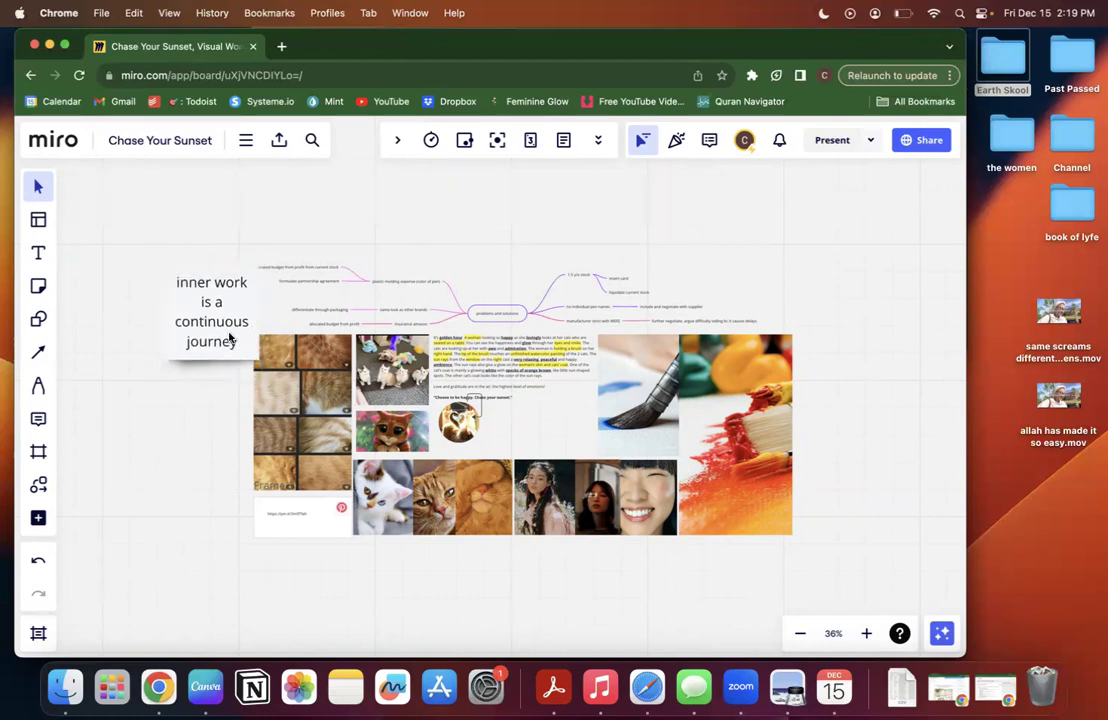
pyautogui.moveTo(229, 339); pyautogui.dragTo(210, 332)
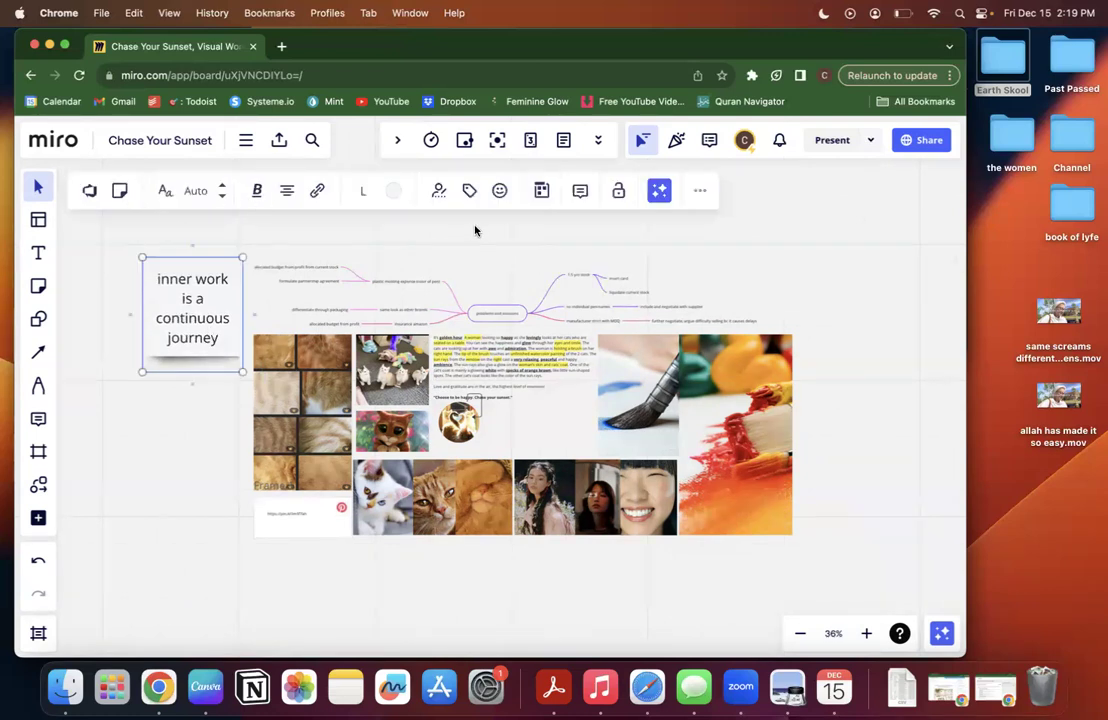
# Try light blue, light pink and then orange fills on the 'inner work is a continuous journey' sticky note.
pyautogui.click(394, 191)
pyautogui.click(345, 330)
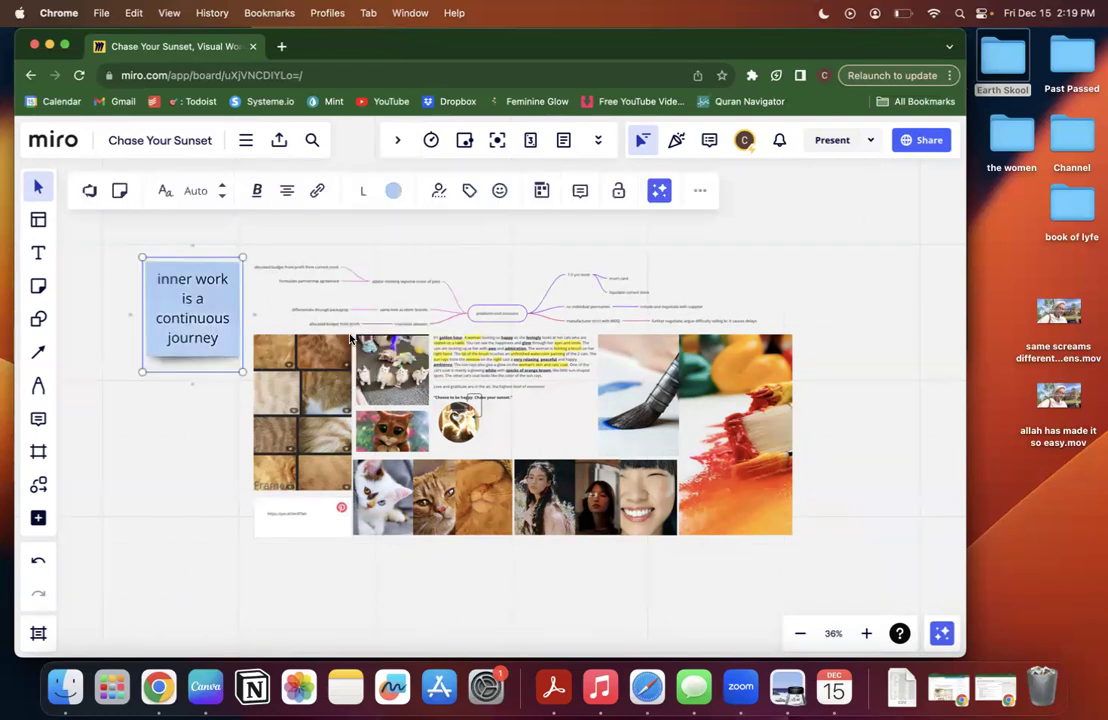
pyautogui.click(393, 191)
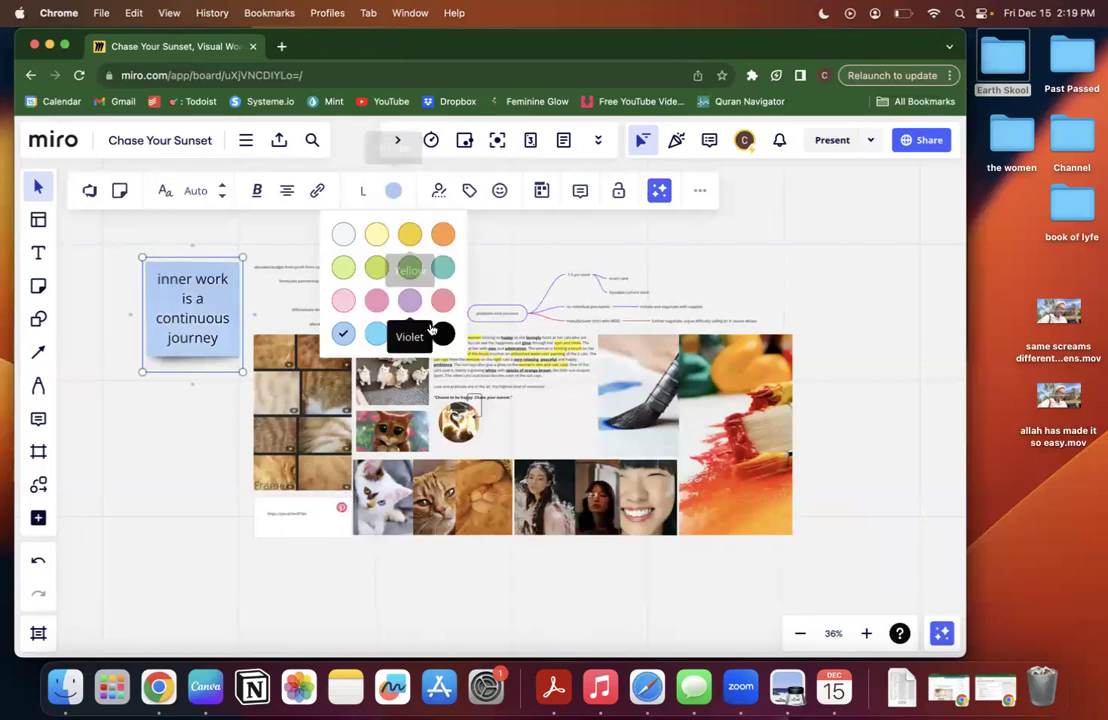
pyautogui.click(345, 301)
pyautogui.click(203, 406)
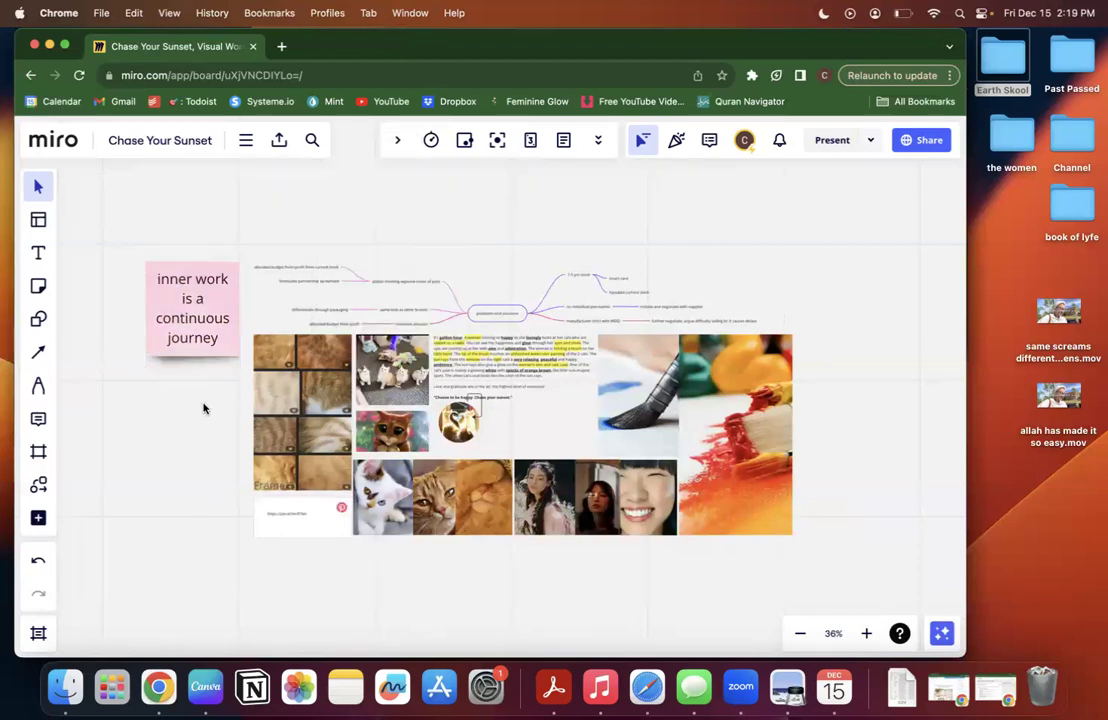
pyautogui.click(213, 306)
pyautogui.click(393, 191)
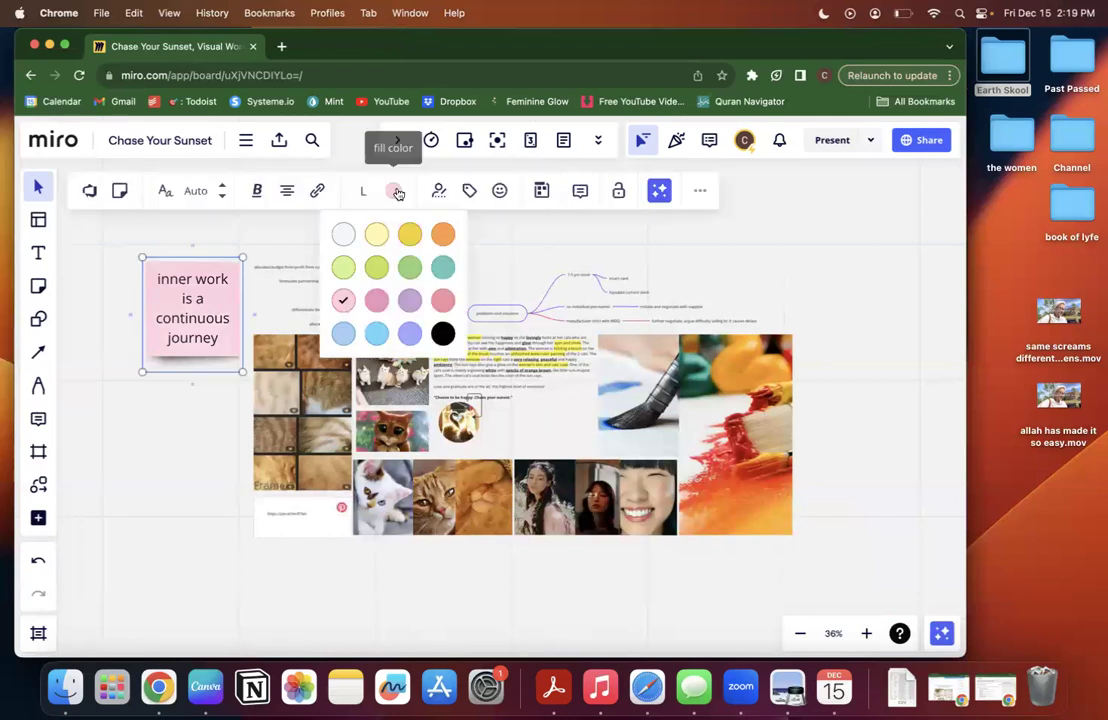
pyautogui.click(443, 236)
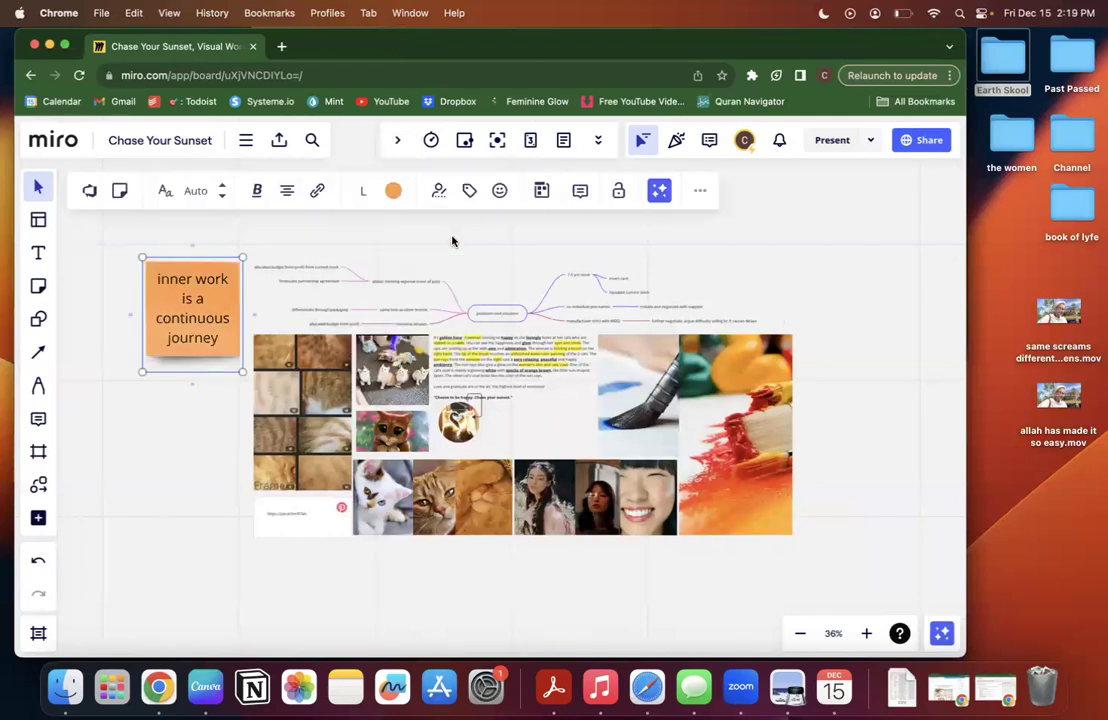
pyautogui.click(391, 194)
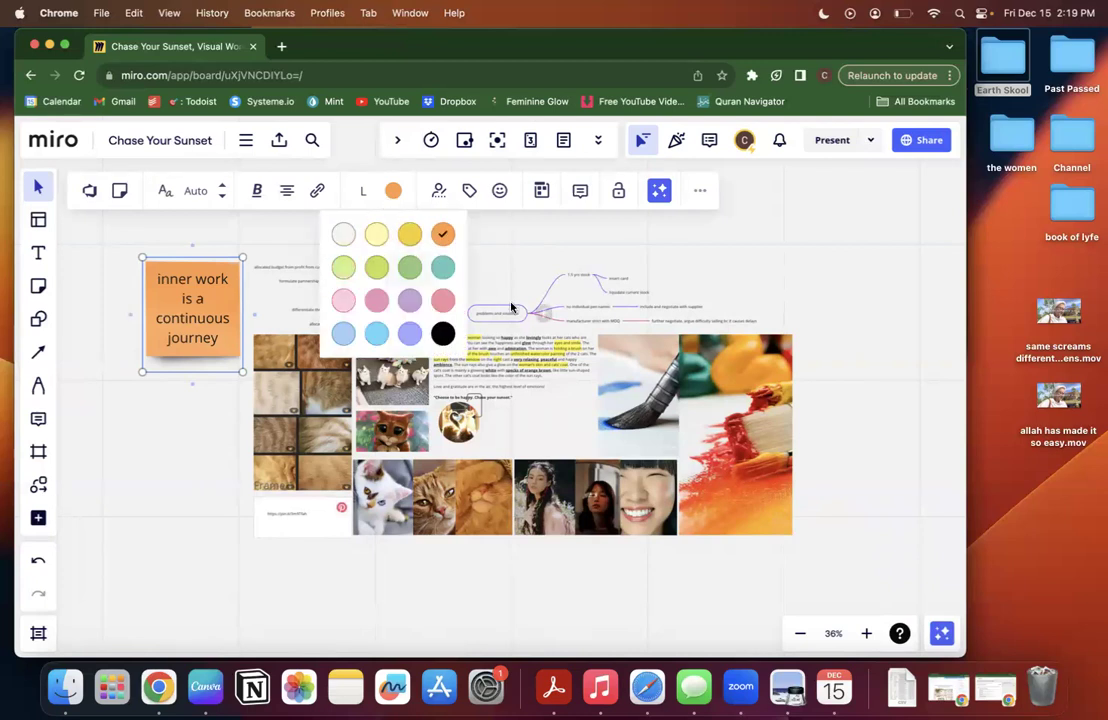
pyautogui.click(521, 247)
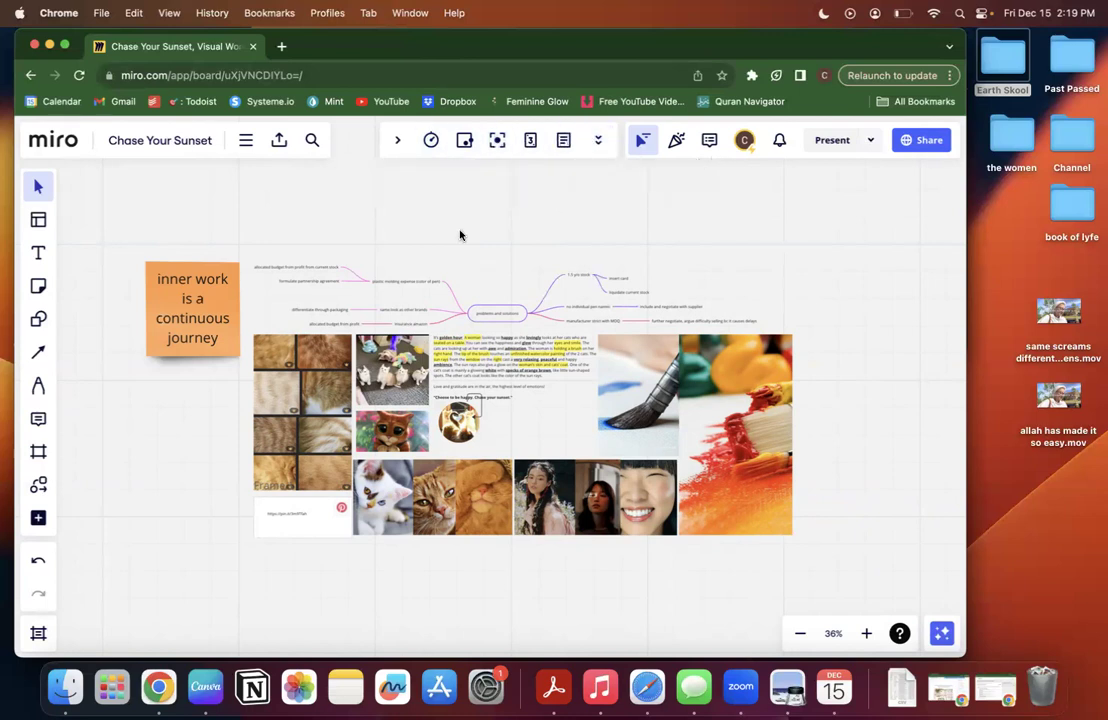
# Switch the orange sticky note's fill to yellow and deselect it.
pyautogui.click(196, 262)
pyautogui.click(394, 198)
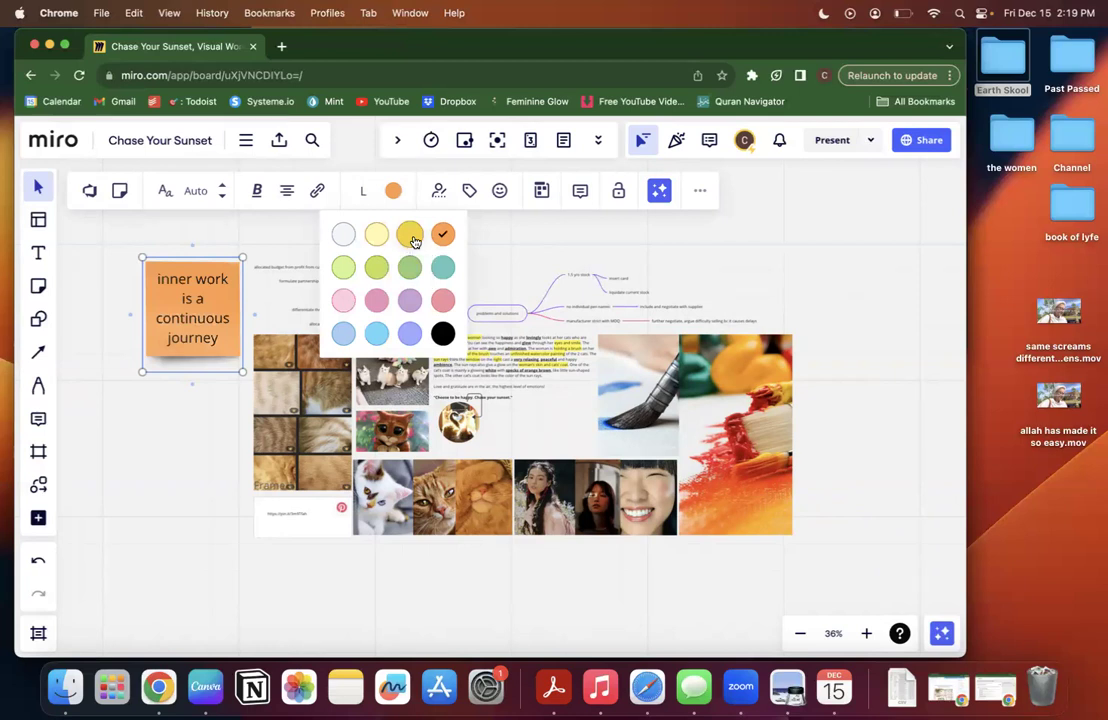
pyautogui.click(412, 236)
pyautogui.click(452, 249)
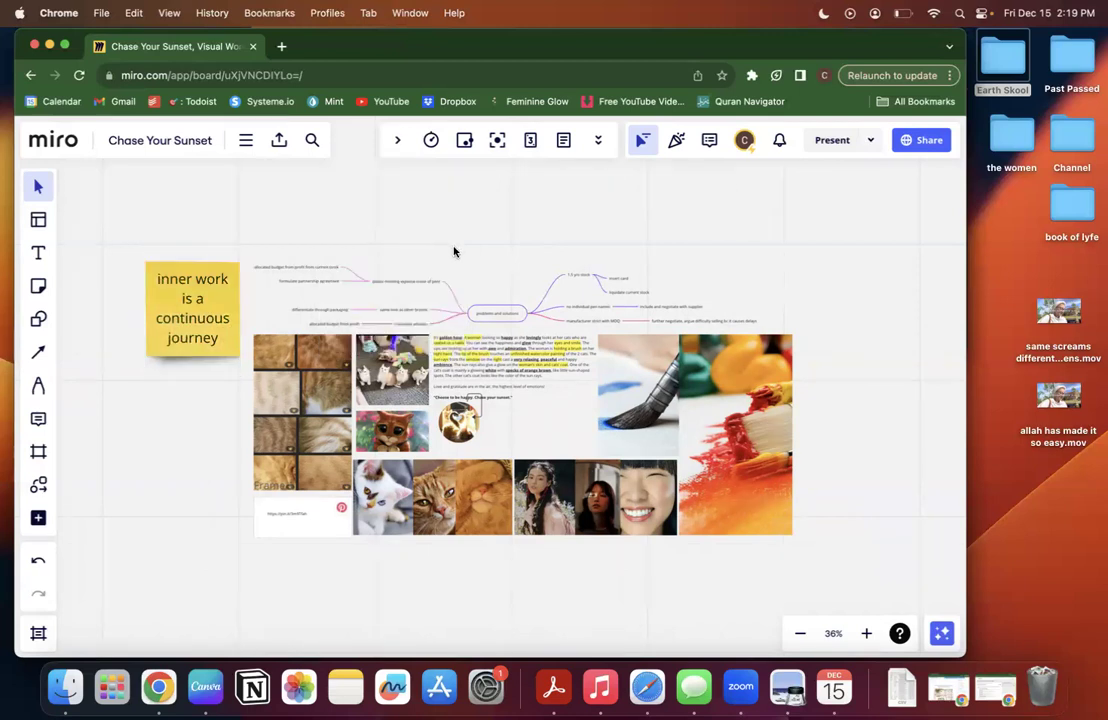